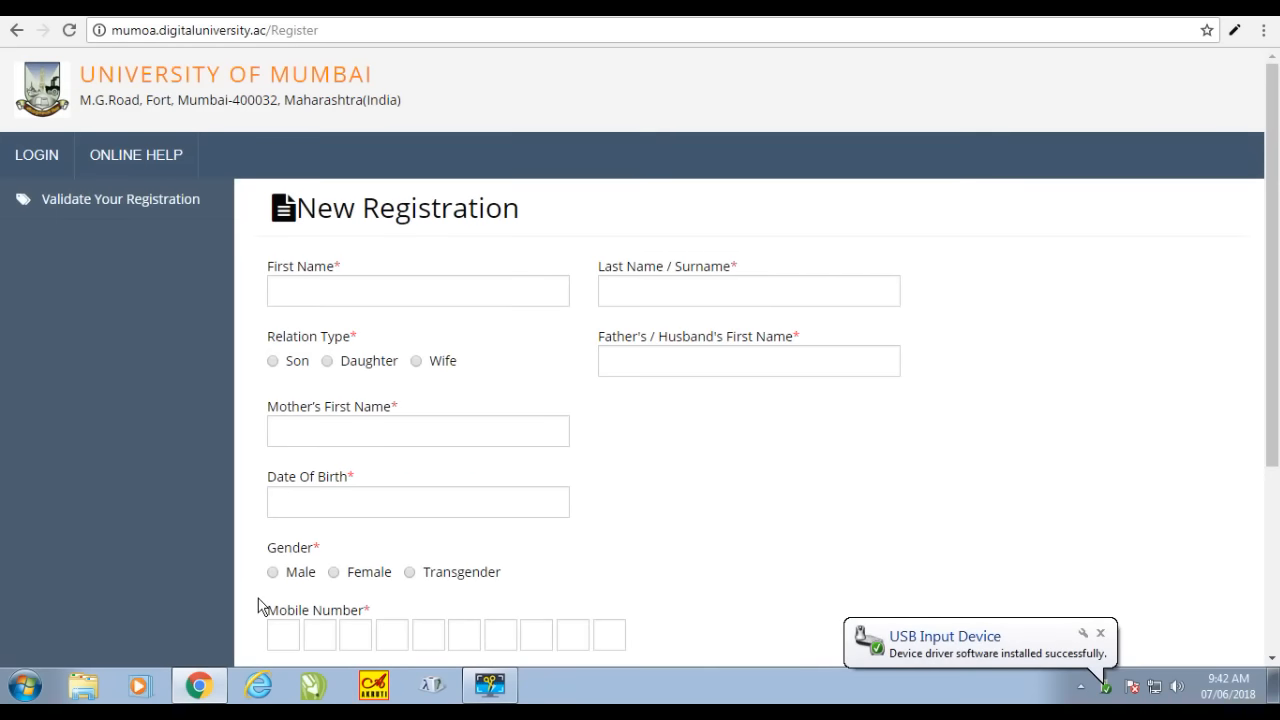
Enter the applicant's first name and surname and mark the relation as Son
{"action": "left_click", "coordinate": [368, 280]}
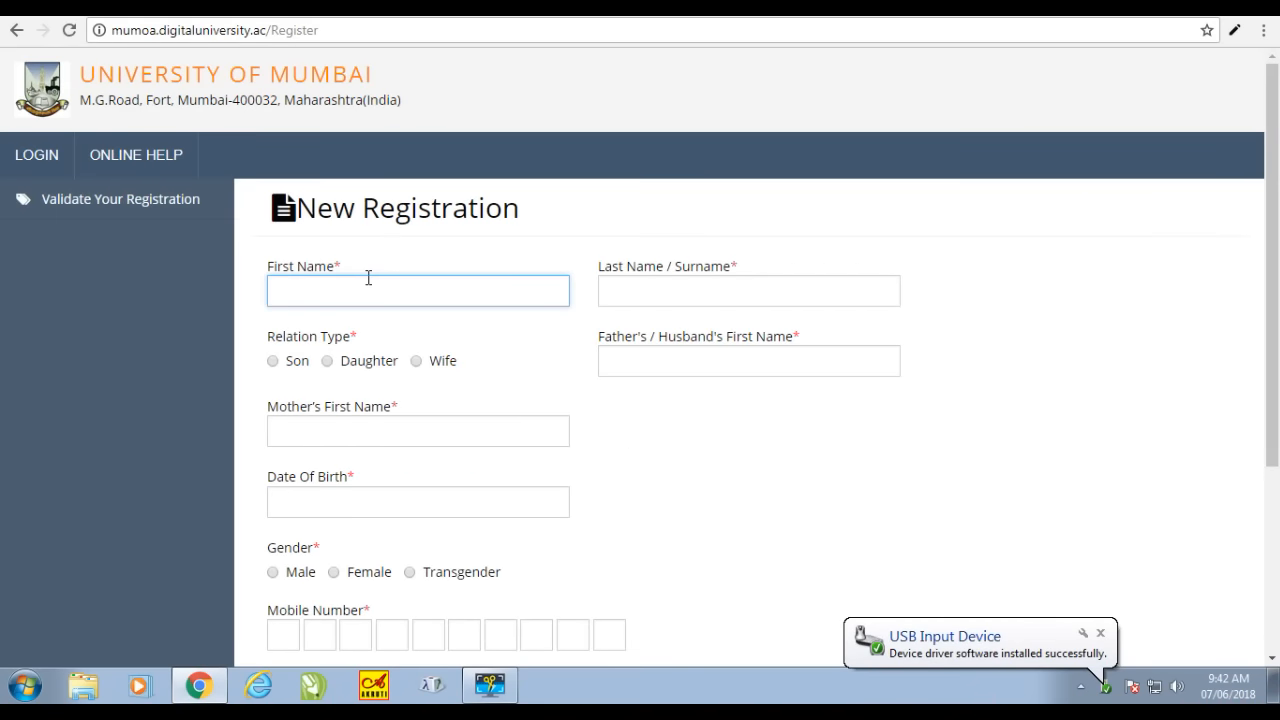
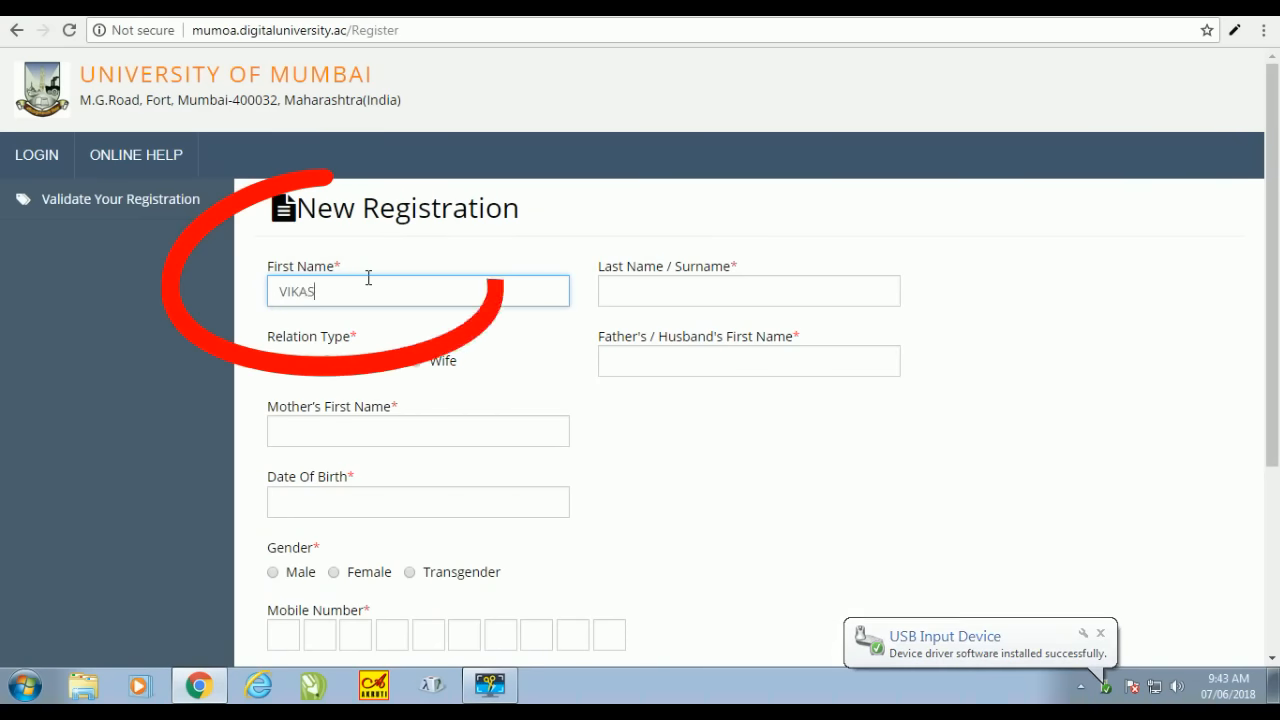
{"action": "key", "text": "Tab"}
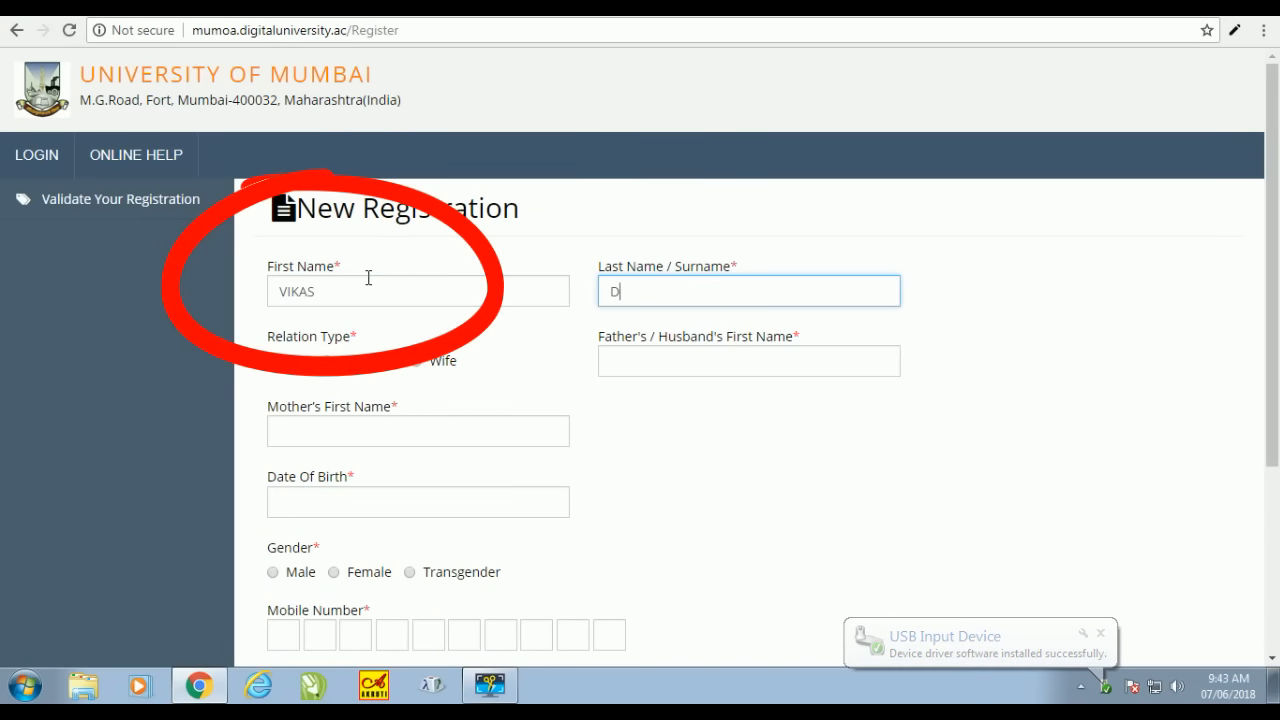
{"action": "key", "text": "Tab"}
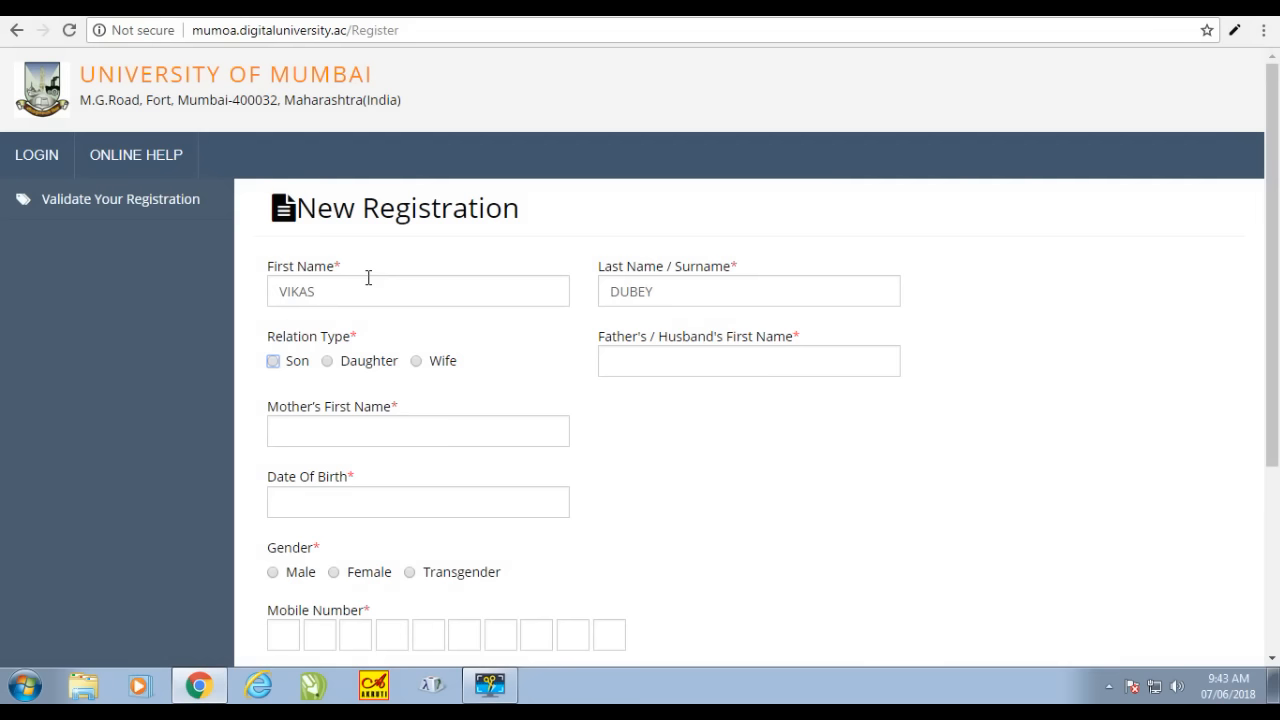
{"action": "left_click", "coordinate": [273, 361]}
Enter the father's and mother's first names, correcting a typo, and begin the date of birth
{"action": "left_click", "coordinate": [661, 364]}
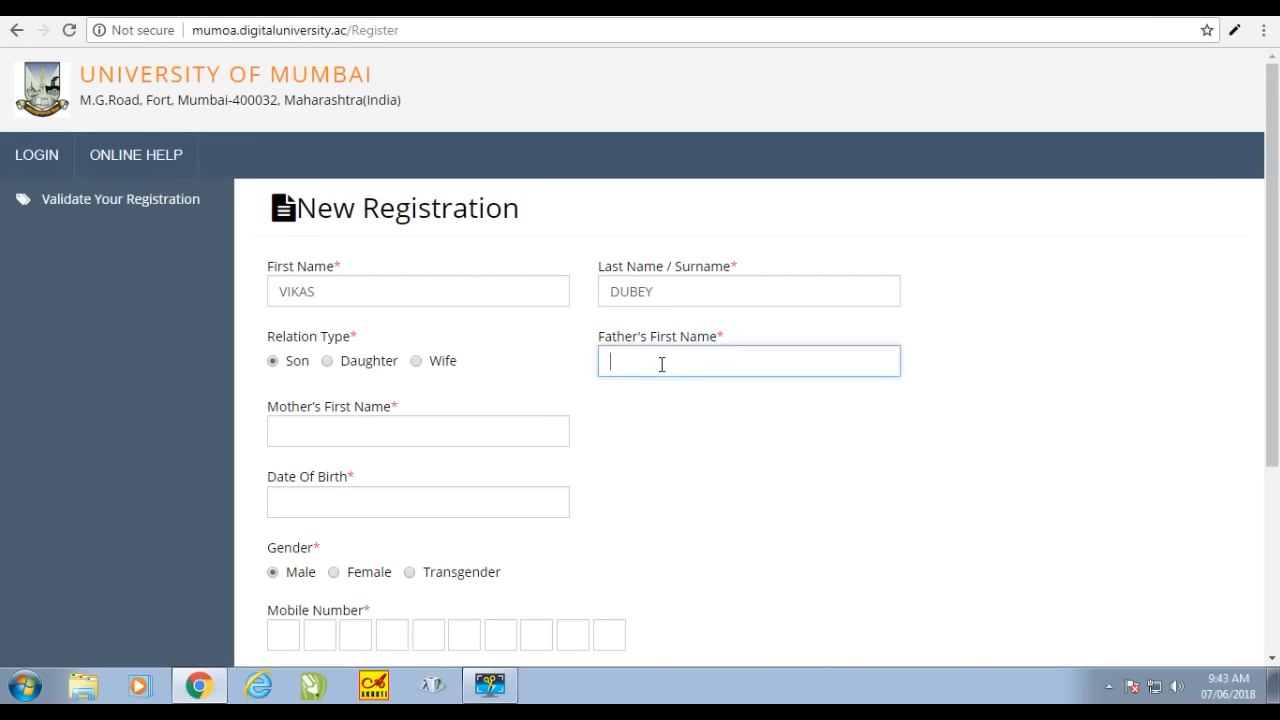
{"action": "type", "text": "ASHOK"}
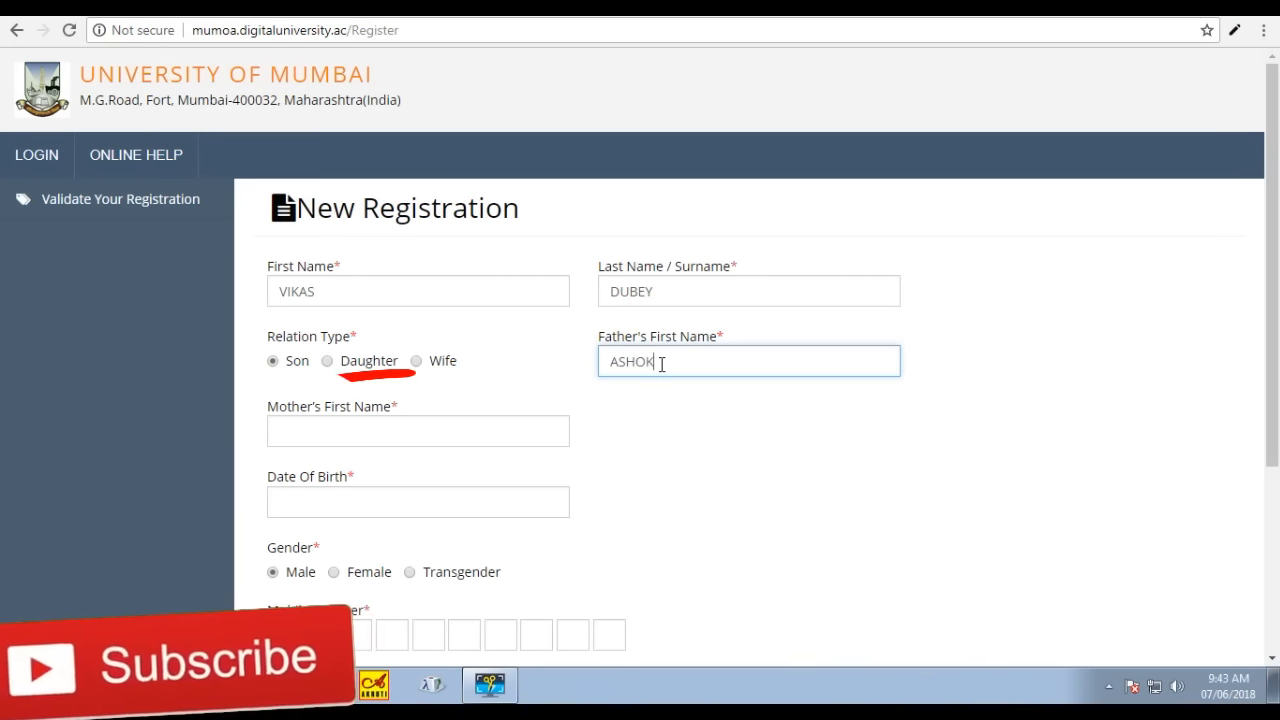
{"action": "key", "text": "Tab"}
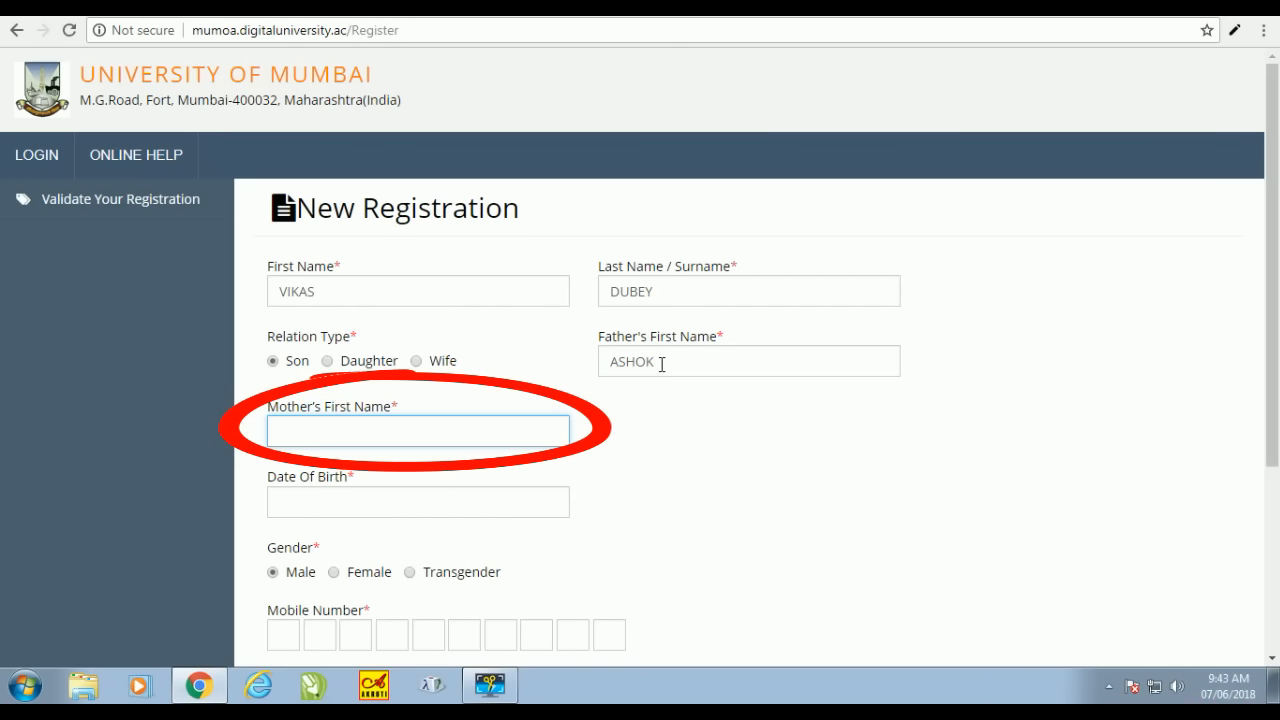
{"action": "key", "text": "Tab"}
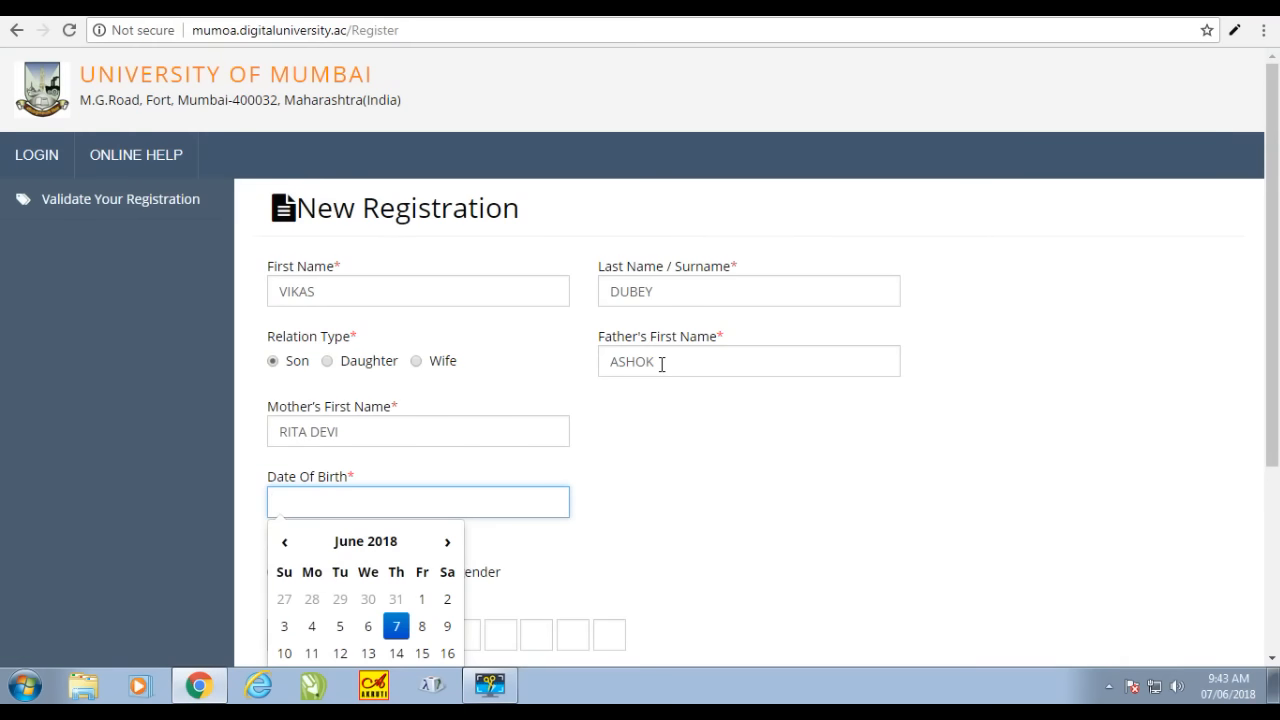
{"action": "type", "text": "15"}
Pick 15 January 1999 in the Date Of Birth picker, giving 15/01/1999
{"action": "left_click", "coordinate": [345, 545]}
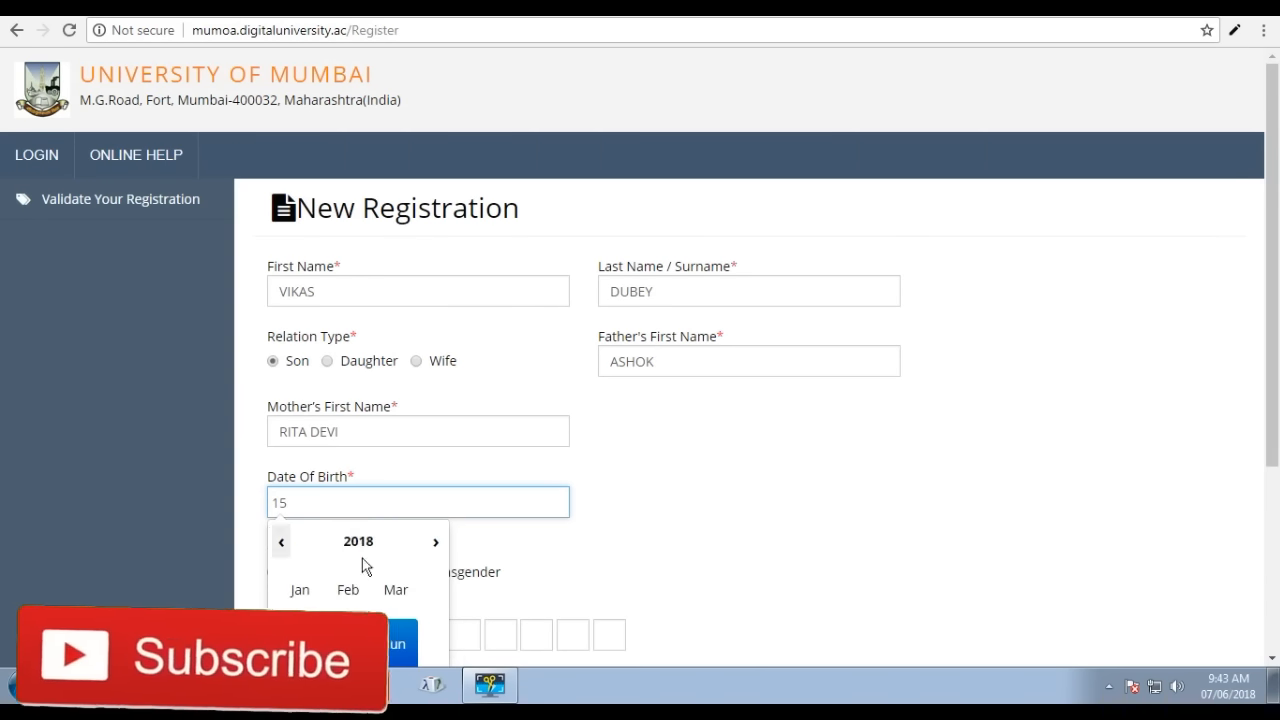
{"action": "left_click", "coordinate": [360, 545]}
{"action": "left_click", "coordinate": [281, 542]}
{"action": "left_click", "coordinate": [281, 542]}
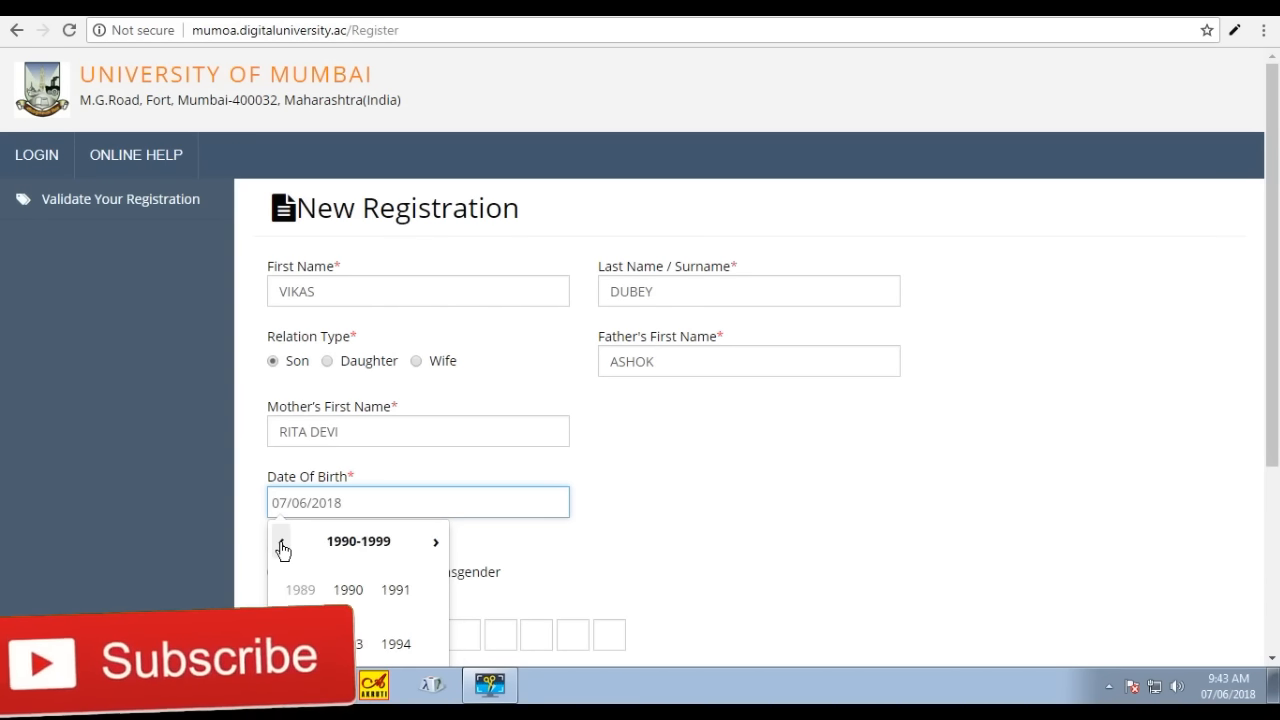
{"action": "scroll", "coordinate": [420, 594], "scroll_direction": "down", "scroll_amount": 3}
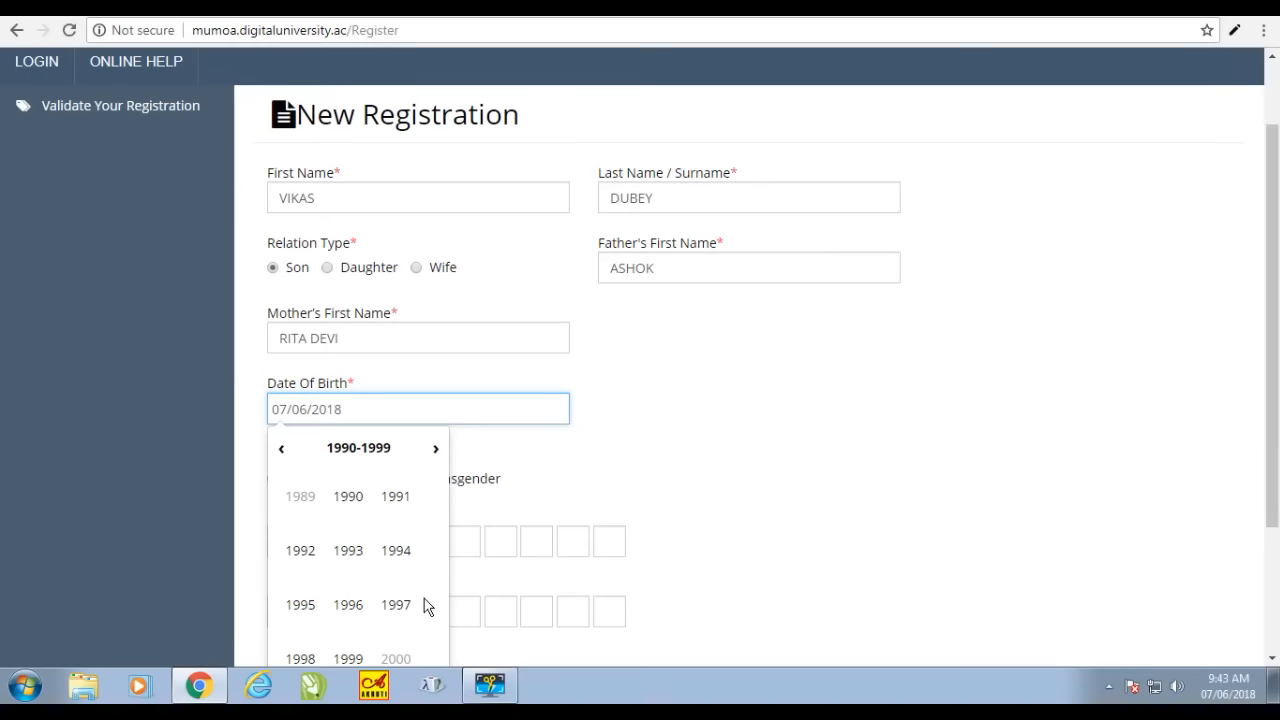
{"action": "left_click", "coordinate": [349, 471]}
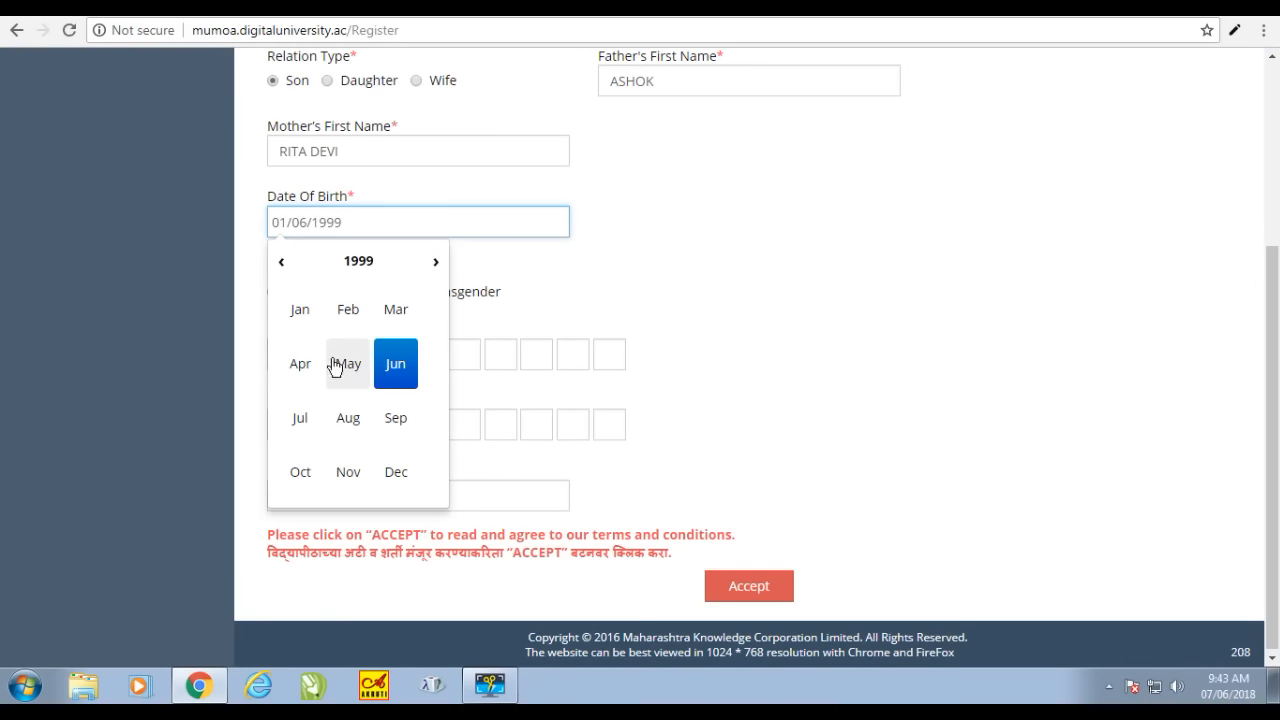
{"action": "left_click", "coordinate": [300, 327]}
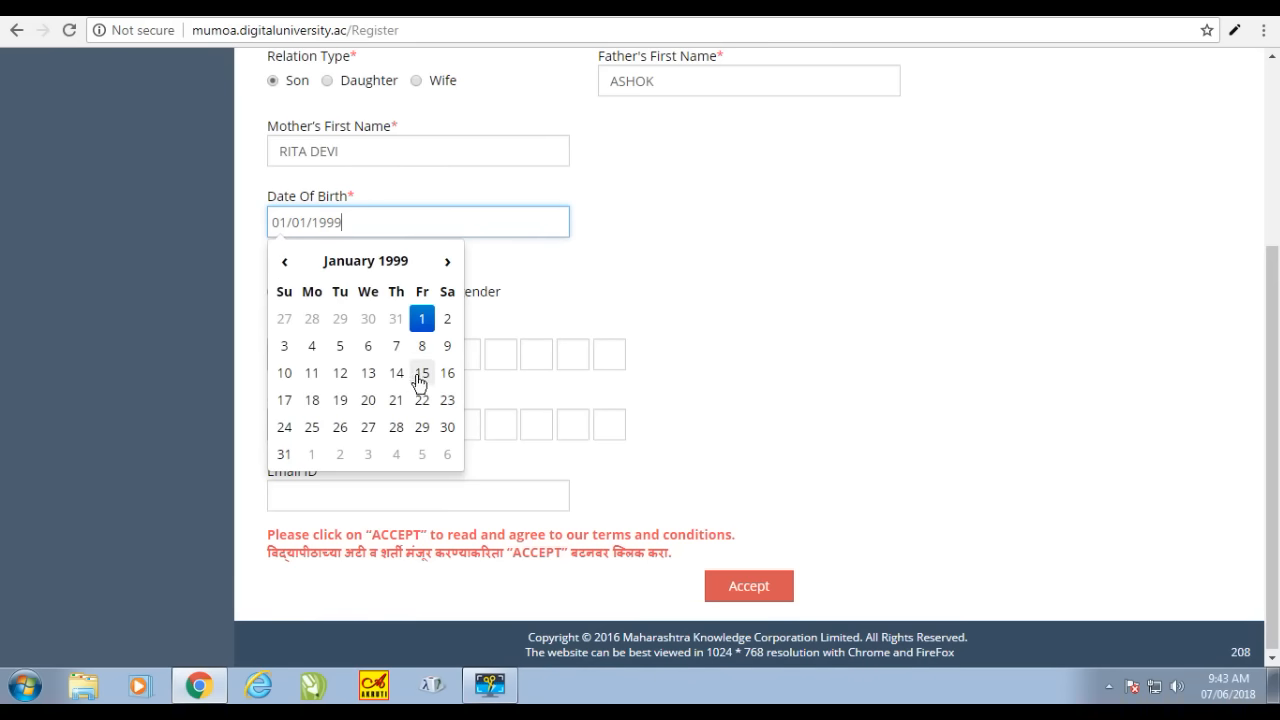
{"action": "left_click", "coordinate": [421, 375]}
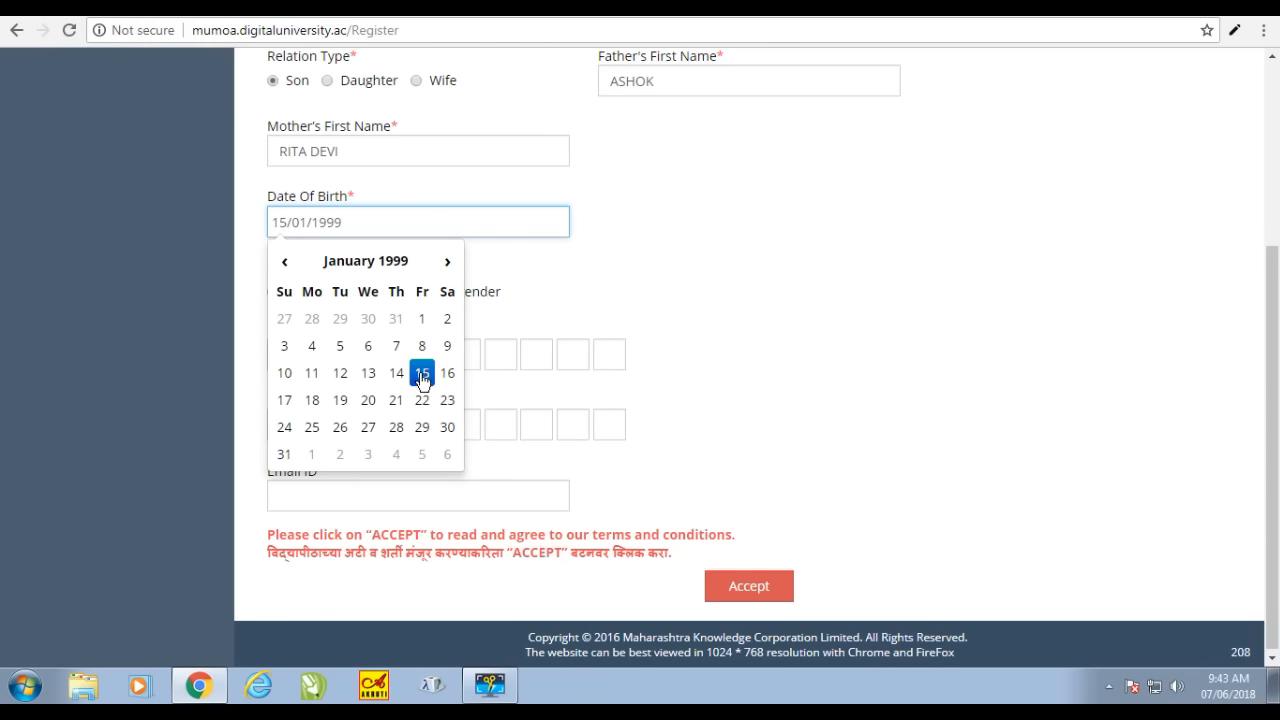
{"action": "left_click", "coordinate": [826, 373]}
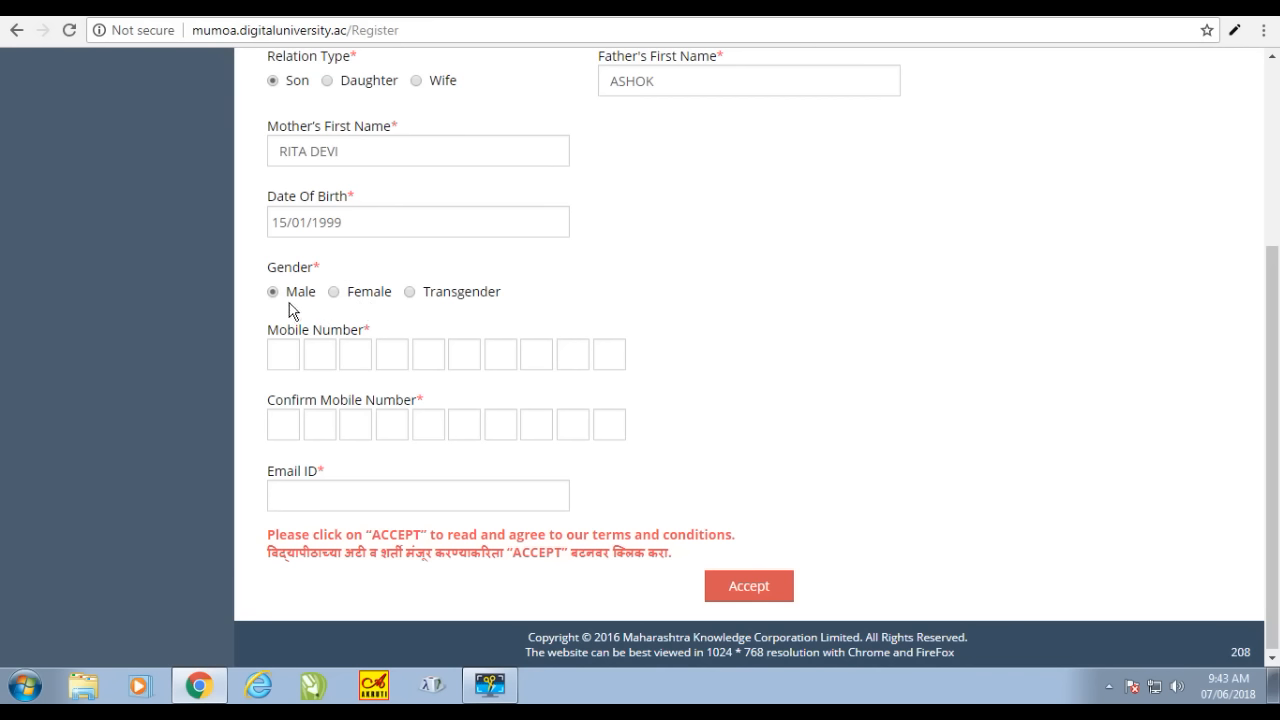
{"action": "left_click", "coordinate": [286, 352]}
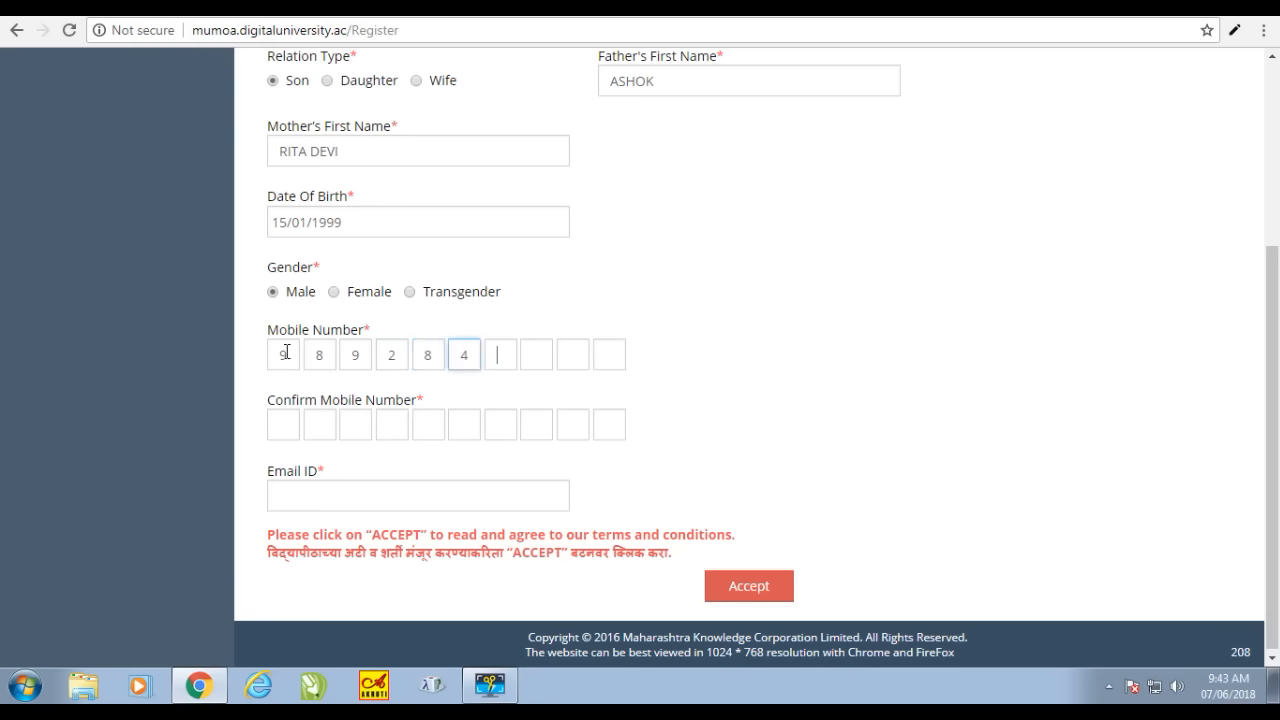
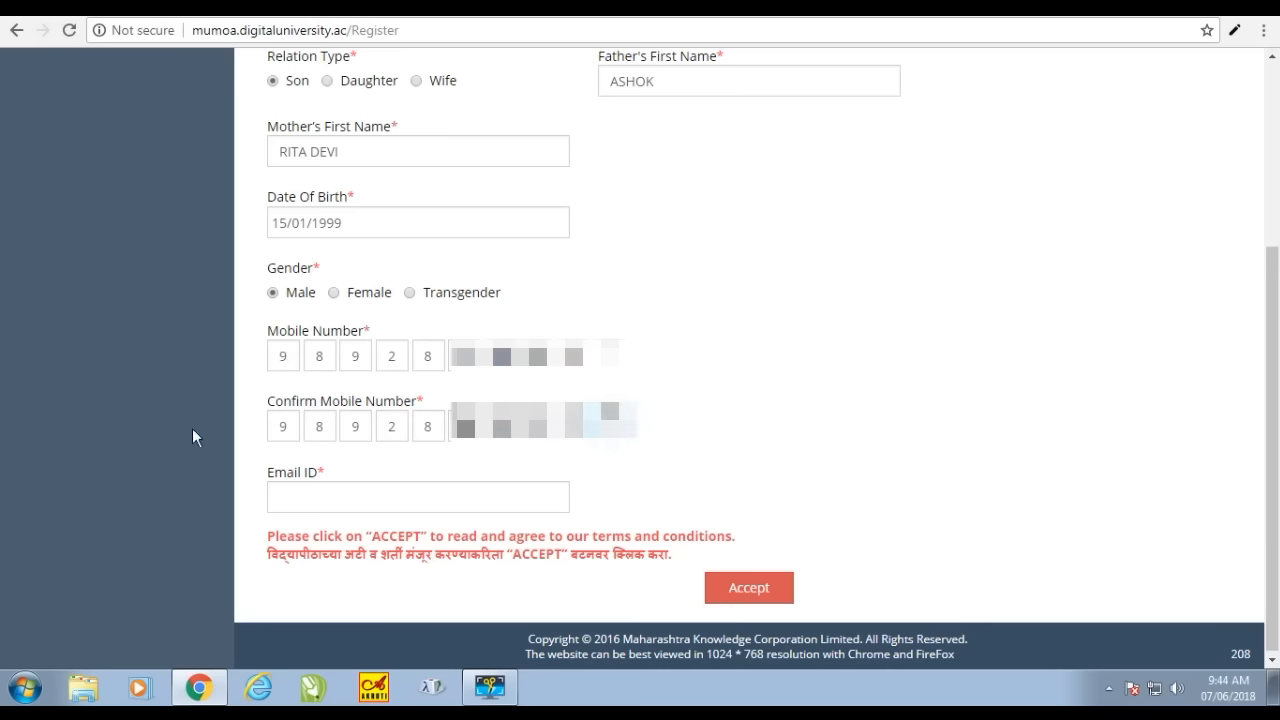
Enter and confirm the mobile number and fill in the applicant's e-mail ID
{"action": "left_click", "coordinate": [297, 499]}
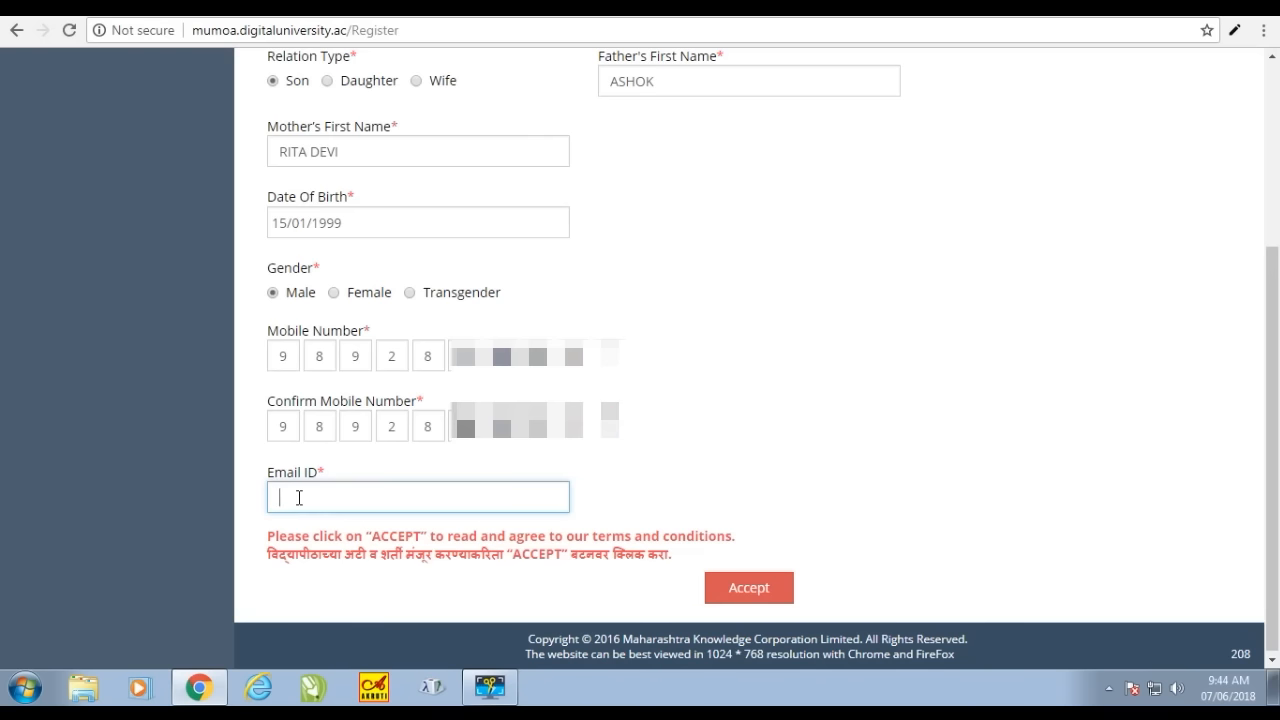
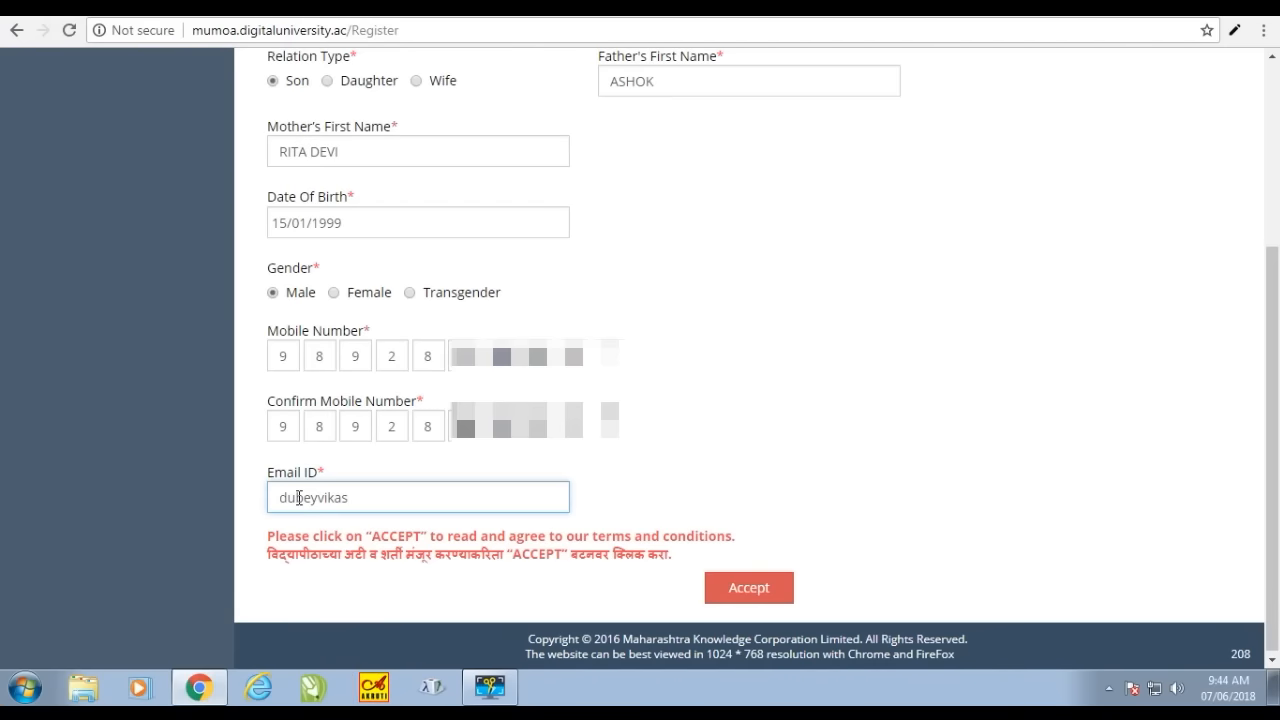
Accept the terms and conditions by ticking the checkbox and agreeing
{"action": "left_click", "coordinate": [768, 596]}
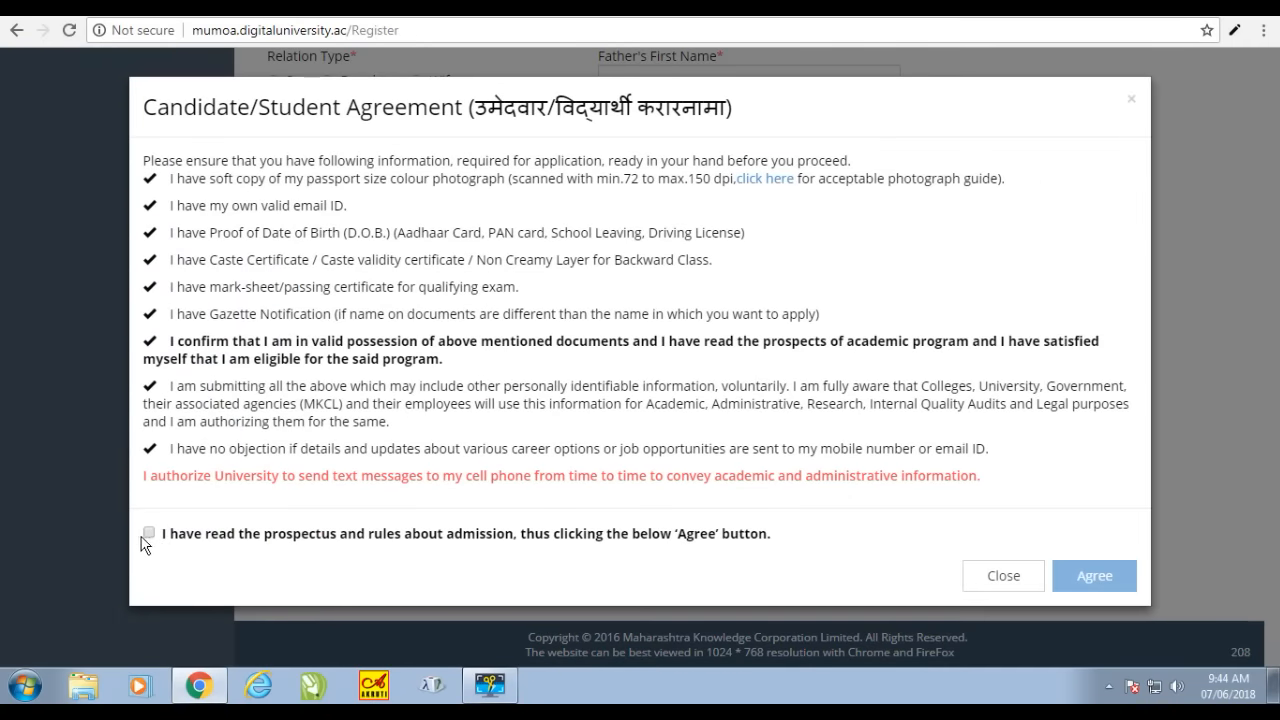
{"action": "left_click", "coordinate": [147, 534]}
{"action": "left_click", "coordinate": [1120, 574]}
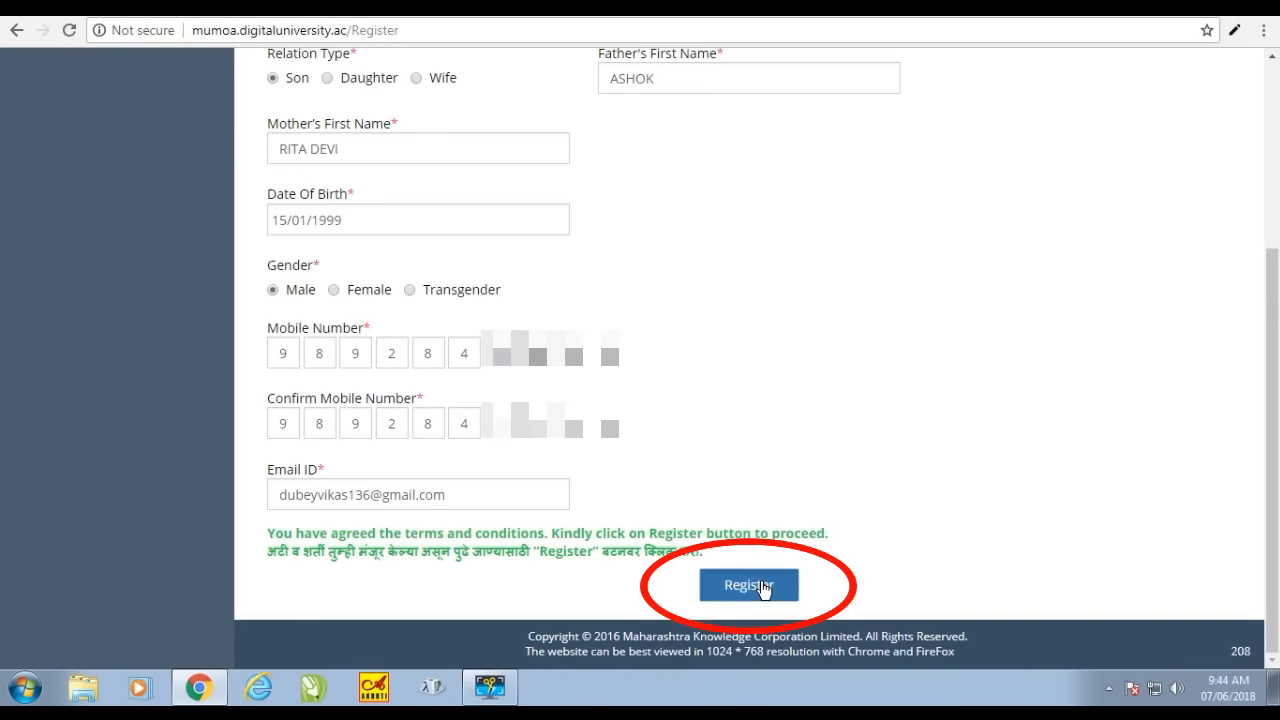
Submit the registration form and verify it with the one-time password
{"action": "left_click", "coordinate": [761, 589]}
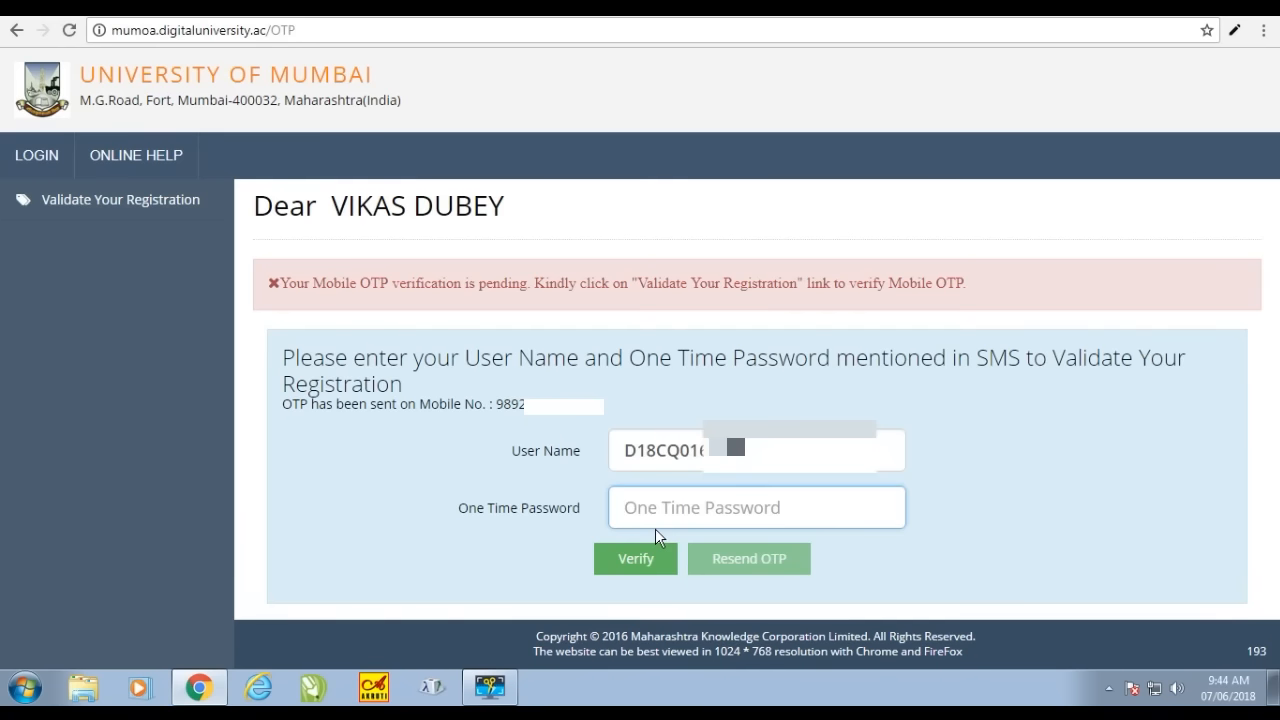
{"action": "left_click", "coordinate": [645, 561]}
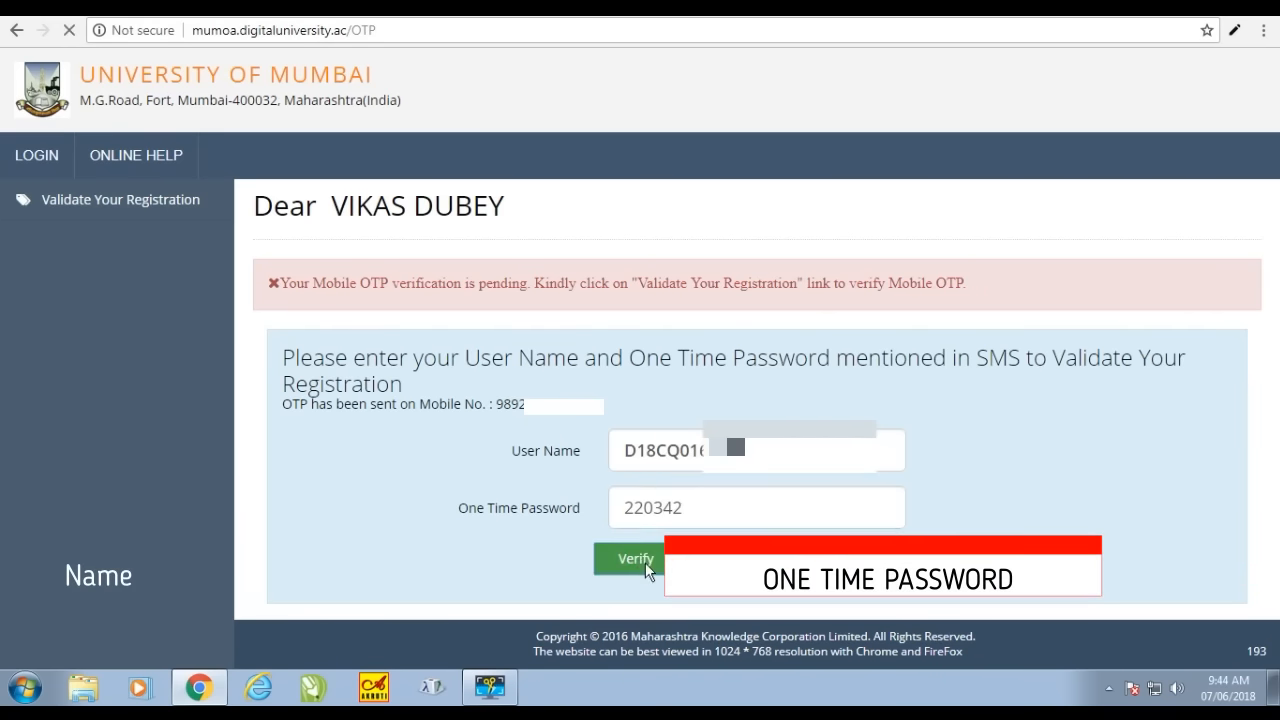
Enter and confirm the new account password and save it
{"action": "left_click", "coordinate": [687, 332]}
{"action": "type", "text": "•••"}
{"action": "type", "text": "••••••"}
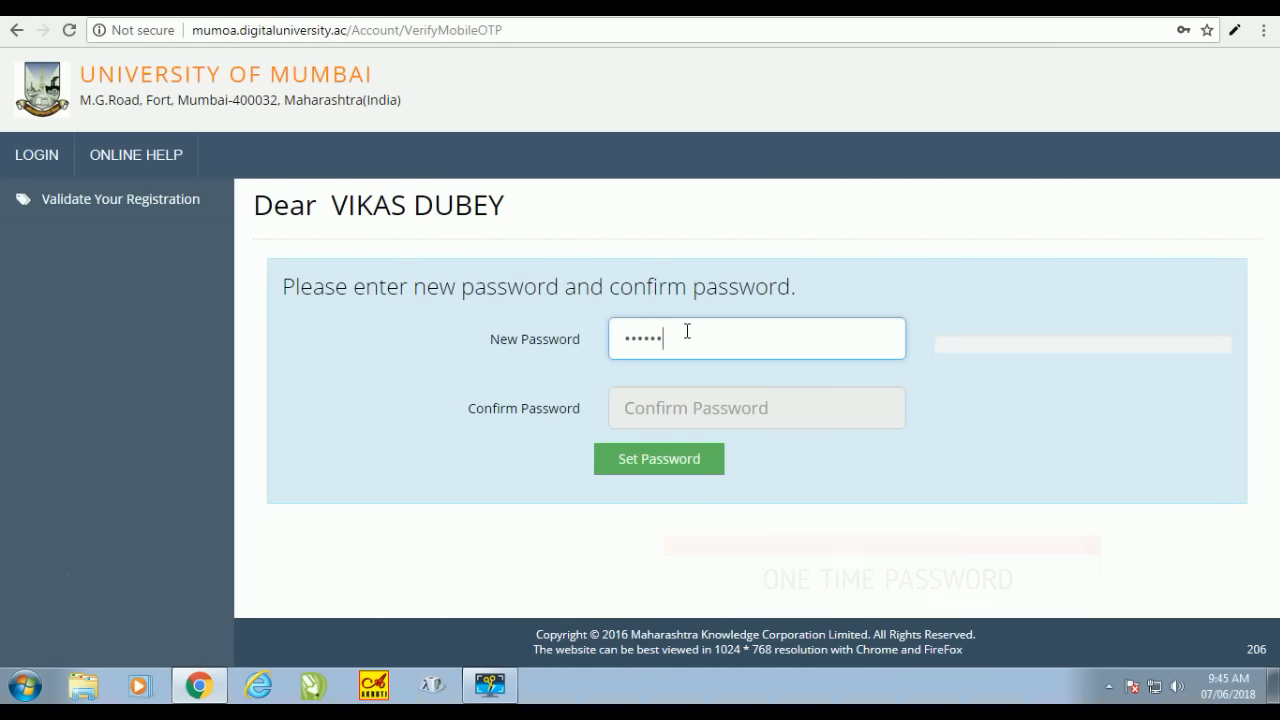
{"action": "key", "text": "Tab"}
{"action": "type", "text": "•••••"}
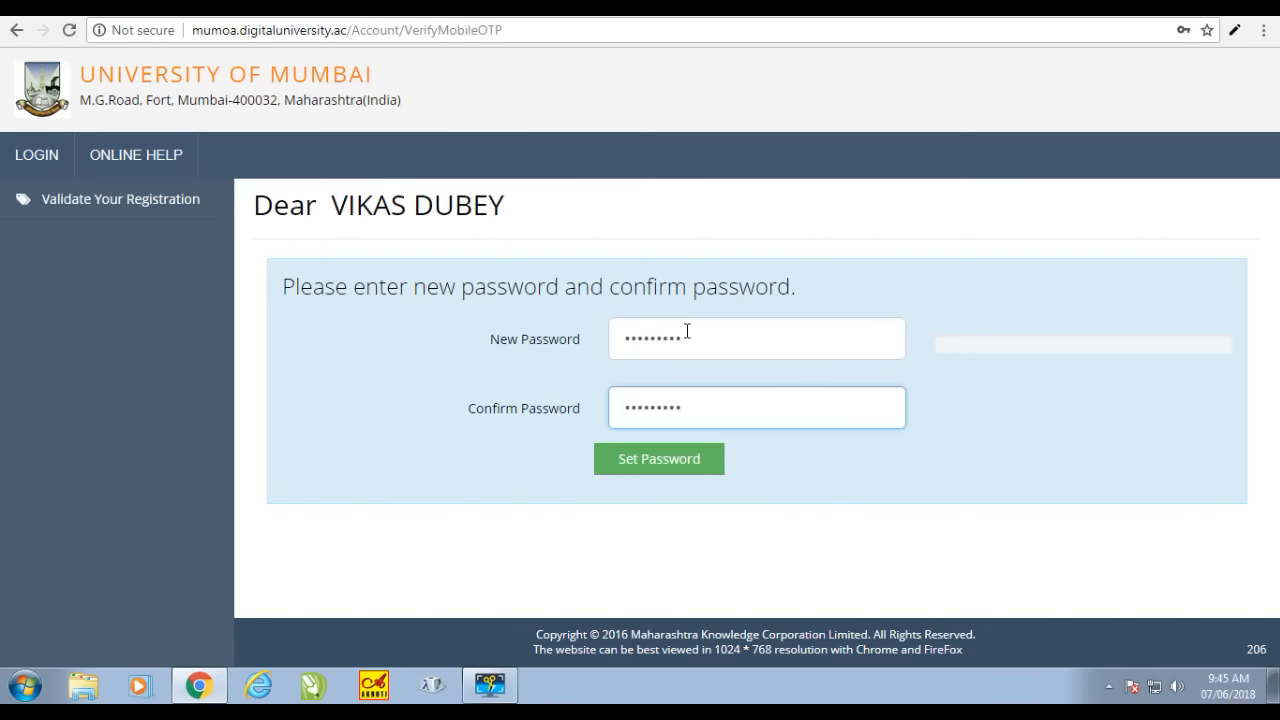
{"action": "left_click", "coordinate": [678, 466]}
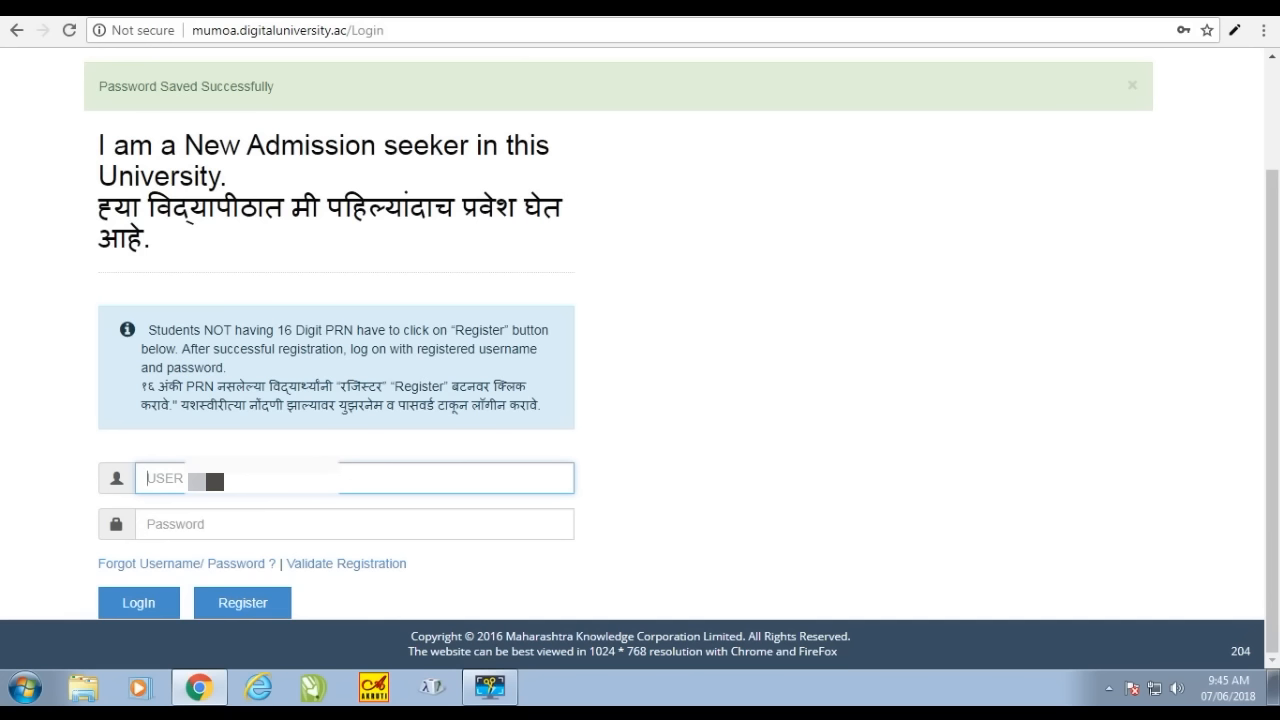
Sign in on the login page with the registered username and password
{"action": "left_click", "coordinate": [220, 521]}
{"action": "type", "text": "••"}
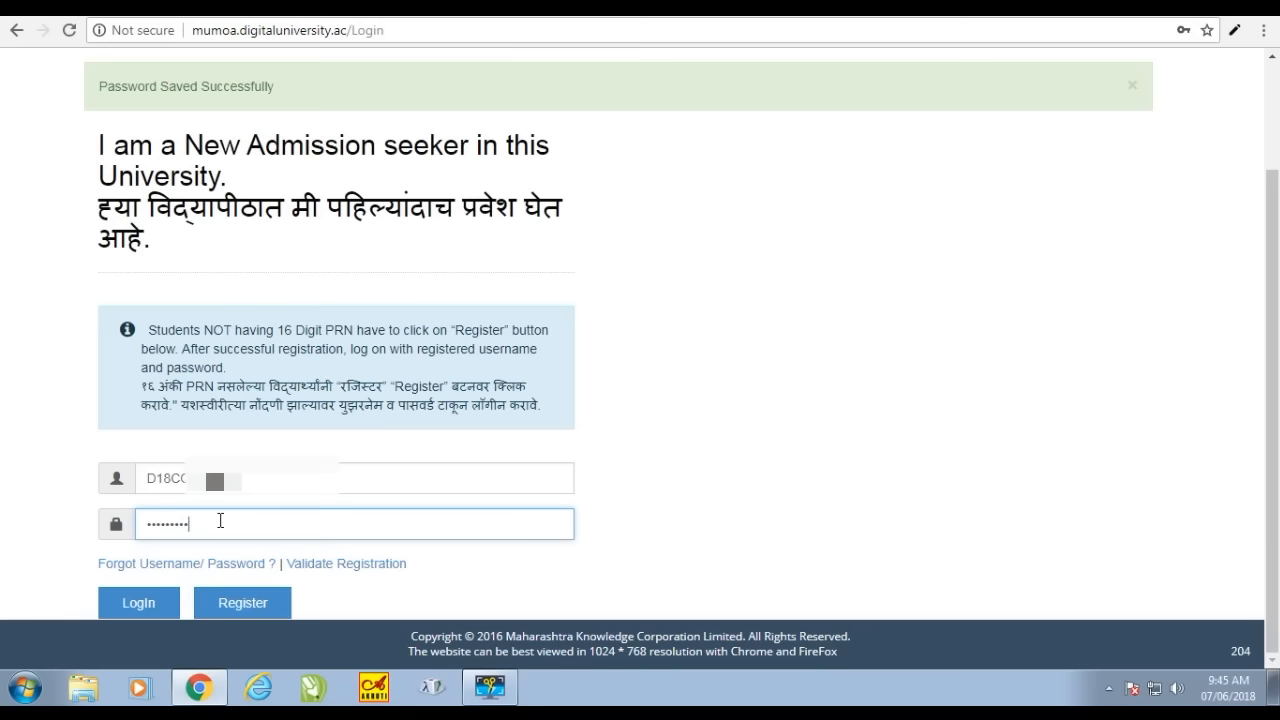
{"action": "key", "text": "Tab"}
{"action": "key", "text": "Tab"}
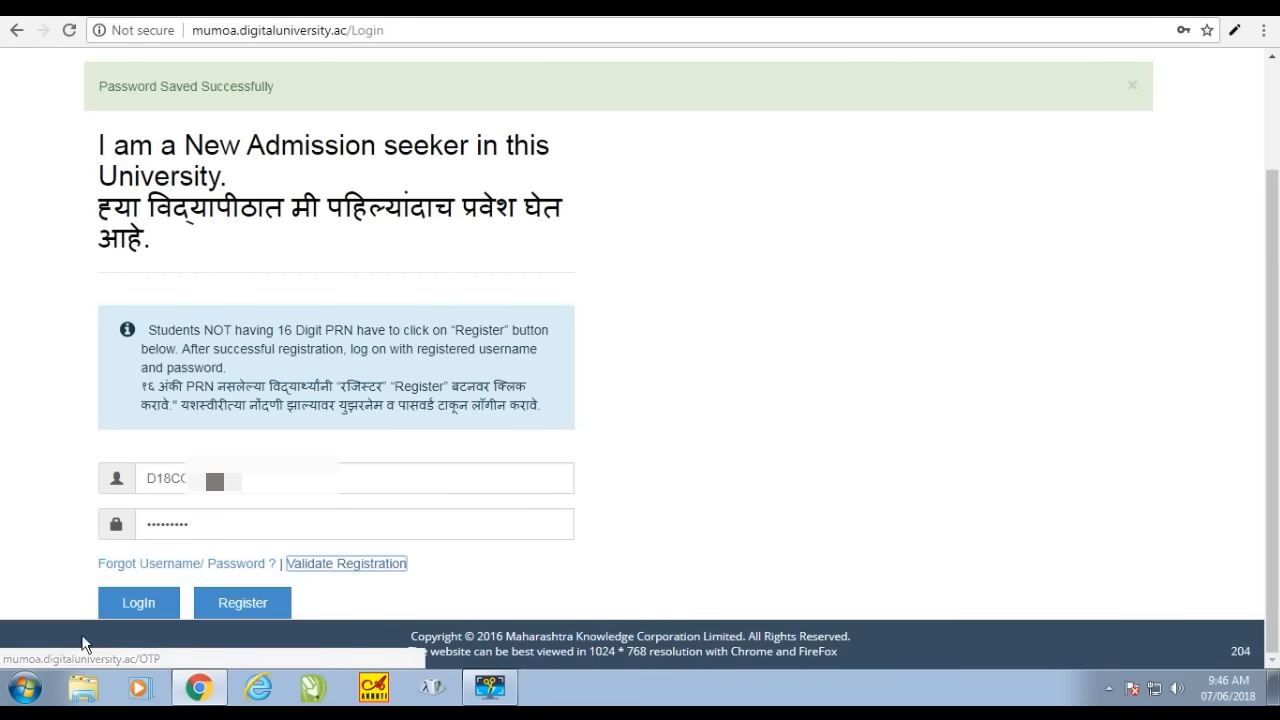
{"action": "left_click", "coordinate": [152, 605]}
{"action": "scroll", "coordinate": [1087, 493], "scroll_direction": "down", "scroll_amount": 3}
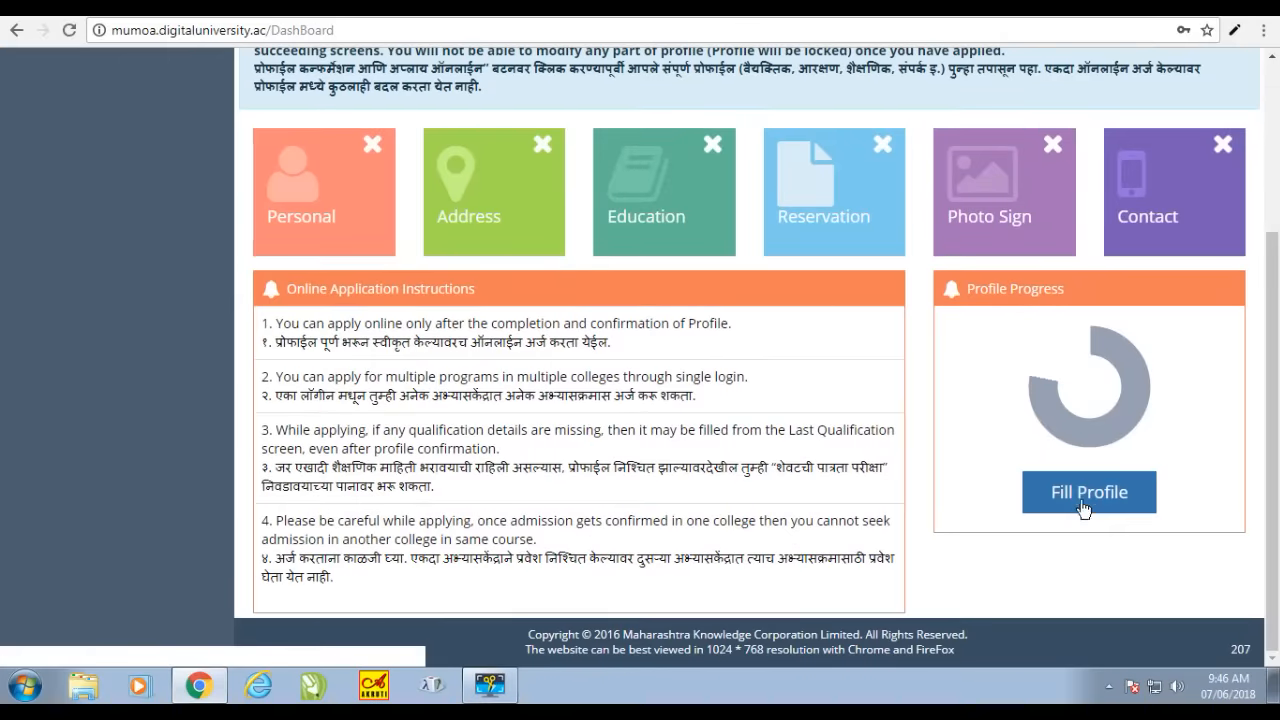
Start Fill Profile and handwrite the mother's name in Hindi (Devanagari)
{"action": "left_click", "coordinate": [1083, 494]}
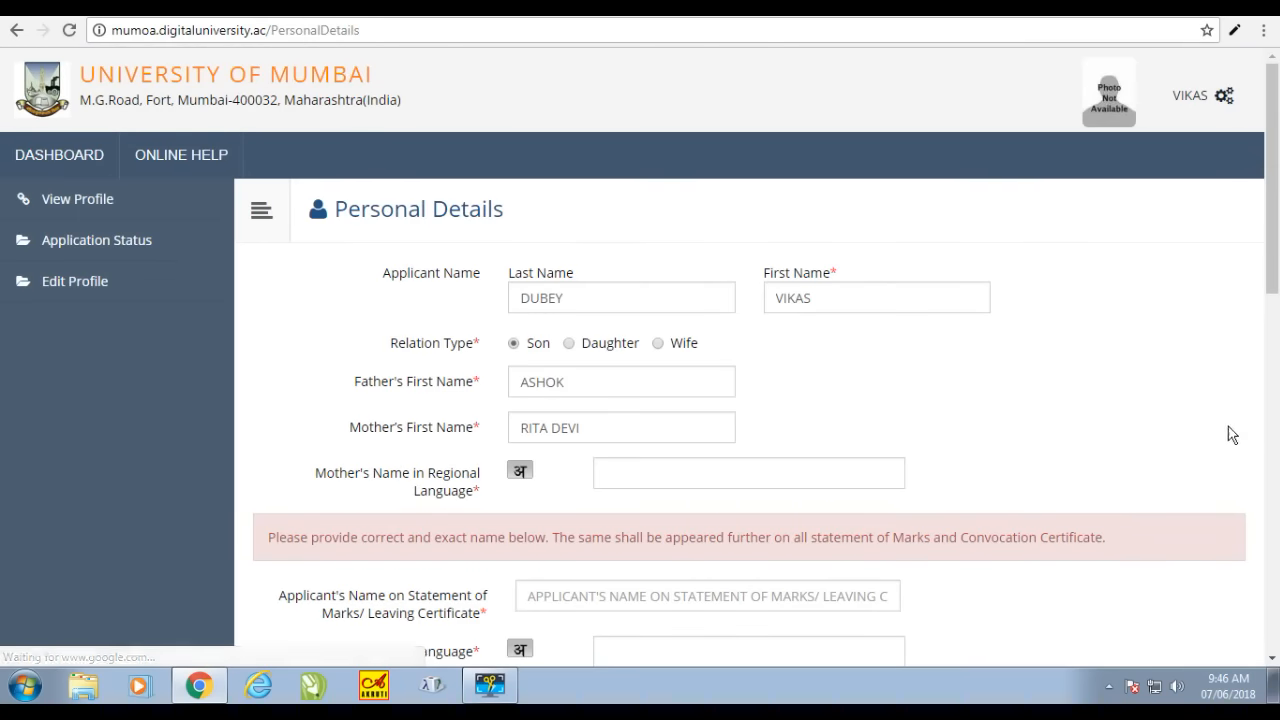
{"action": "scroll", "coordinate": [1023, 394], "scroll_direction": "down", "scroll_amount": 1}
{"action": "left_click", "coordinate": [1234, 30]}
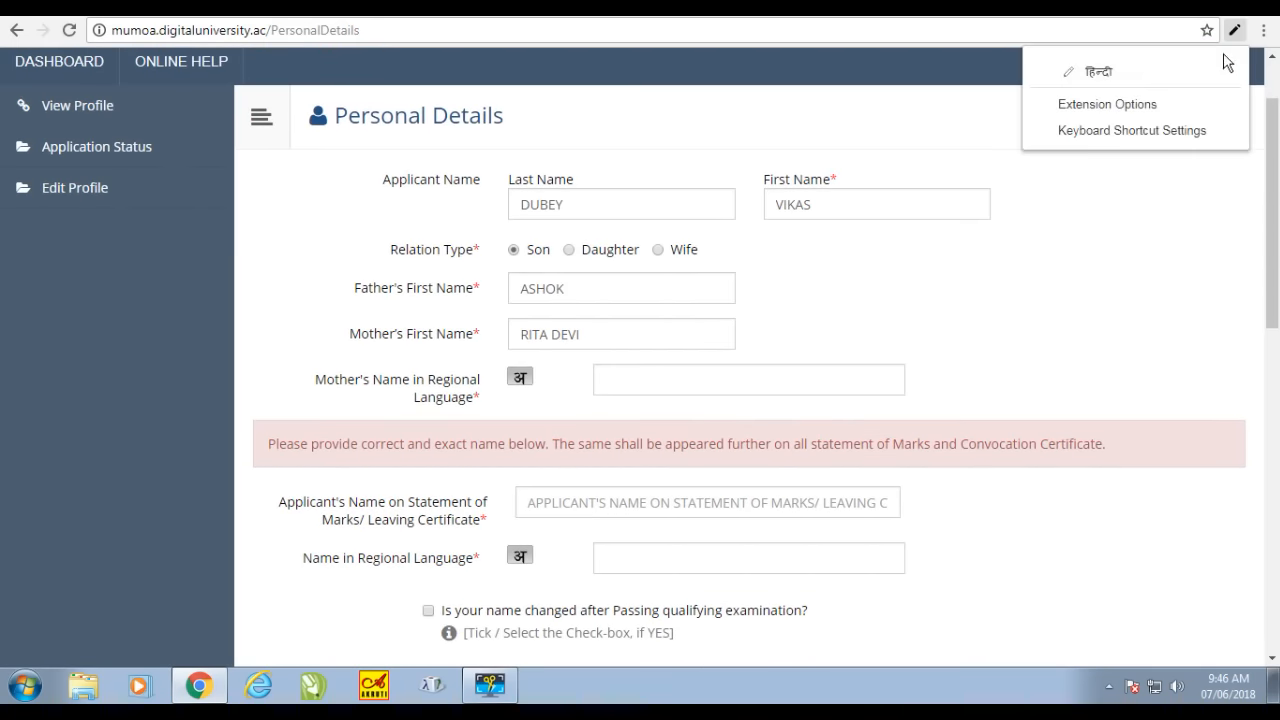
{"action": "left_click", "coordinate": [1134, 74]}
{"action": "mouse_move", "coordinate": [941, 444]}
{"action": "left_mouse_down"}
{"action": "mouse_move", "coordinate": [952, 537]}
{"action": "mouse_move", "coordinate": [983, 505]}
{"action": "left_mouse_up"}
{"action": "left_click_drag", "start_coordinate": [926, 414], "coordinate": [1000, 494]}
{"action": "mouse_move", "coordinate": [1033, 432]}
{"action": "left_mouse_down"}
{"action": "mouse_move", "coordinate": [1040, 496]}
{"action": "mouse_move", "coordinate": [1055, 445]}
{"action": "mouse_move", "coordinate": [1057, 508]}
{"action": "left_mouse_up"}
{"action": "left_click_drag", "start_coordinate": [1140, 422], "coordinate": [1146, 534]}
{"action": "mouse_move", "coordinate": [1116, 388]}
{"action": "left_mouse_down"}
{"action": "mouse_move", "coordinate": [1145, 430]}
{"action": "mouse_move", "coordinate": [1183, 408]}
{"action": "mouse_move", "coordinate": [1200, 505]}
{"action": "left_mouse_up"}
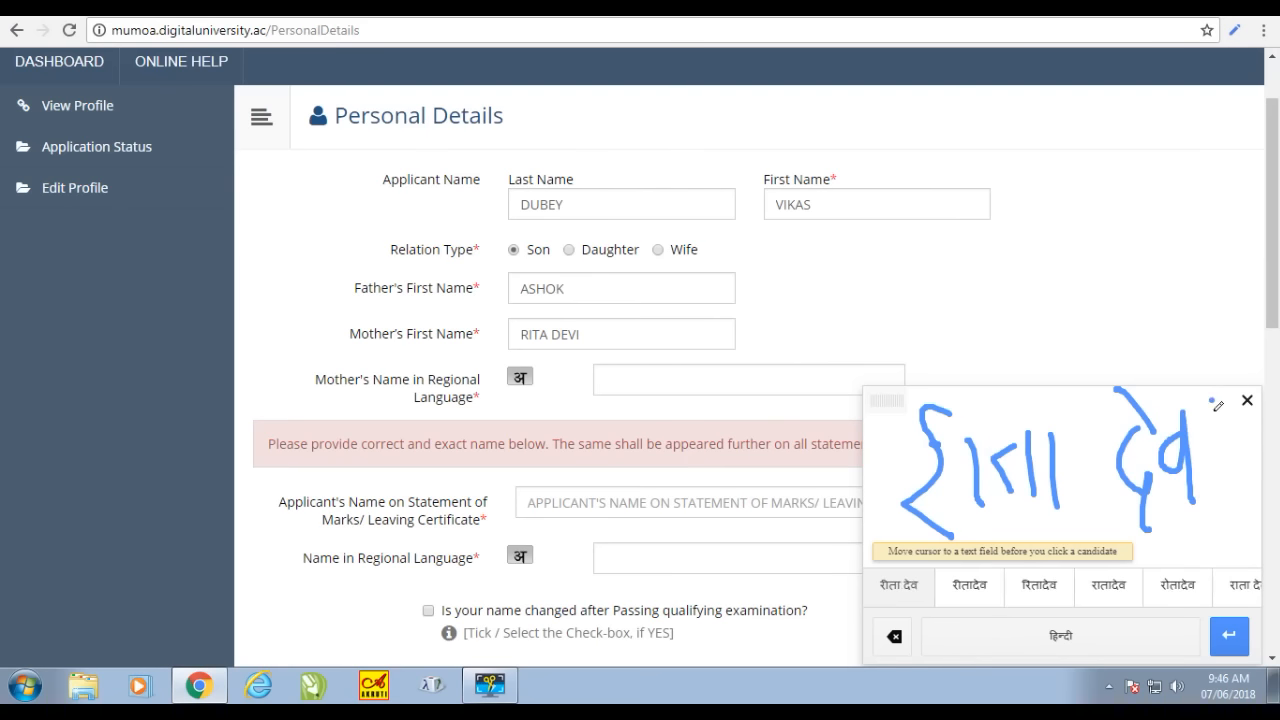
{"action": "left_click_drag", "start_coordinate": [1218, 402], "coordinate": [1222, 508]}
{"action": "left_click_drag", "start_coordinate": [1214, 428], "coordinate": [1203, 388]}
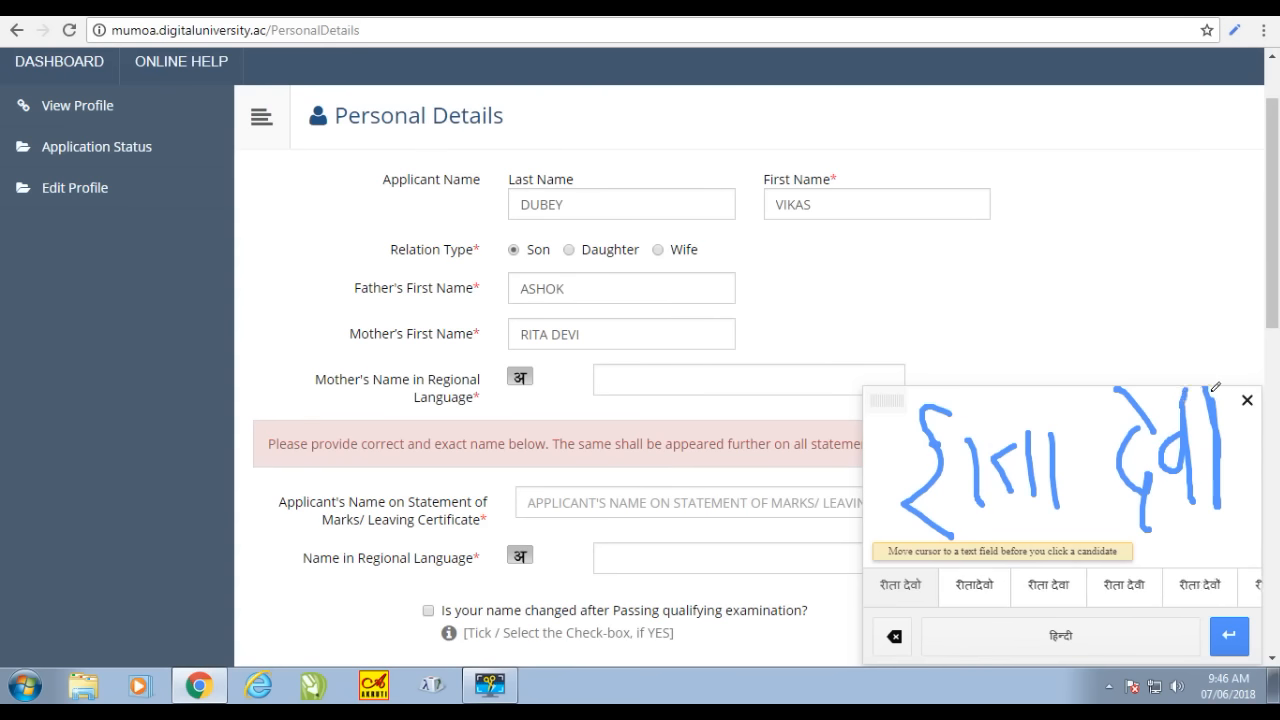
{"action": "left_click", "coordinate": [1121, 596]}
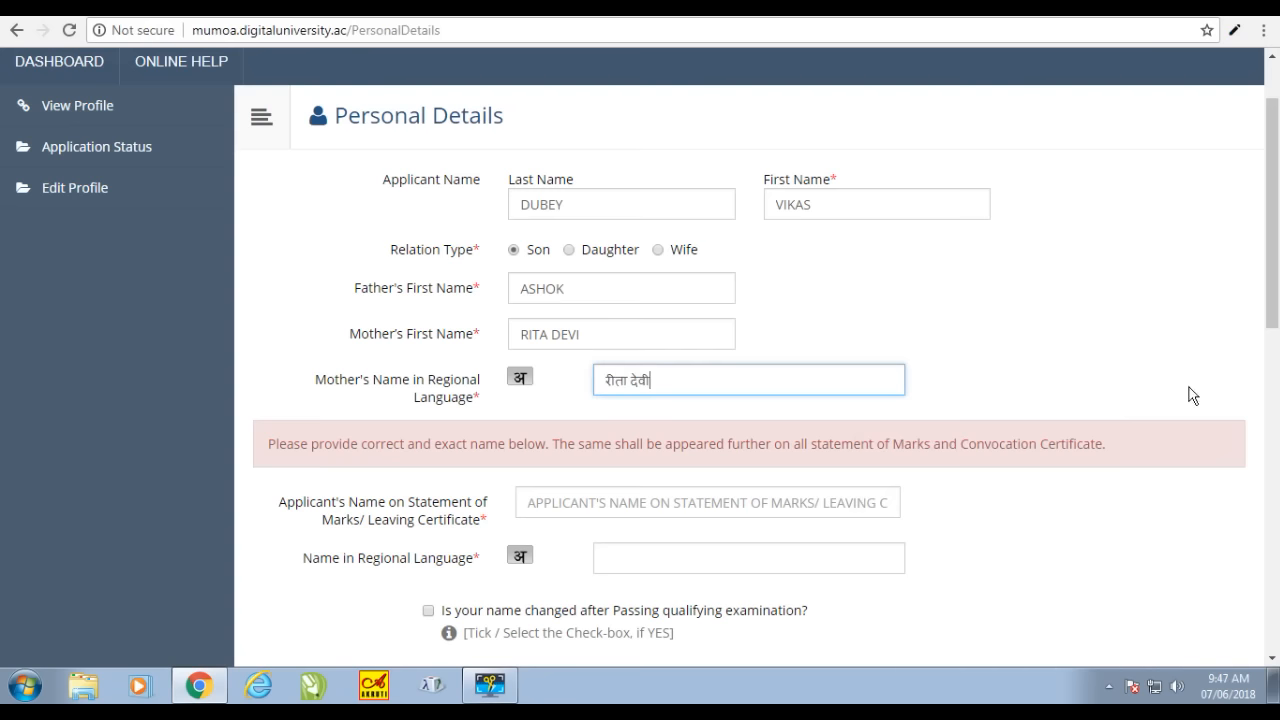
Enter the applicant's full name, surname first, in the Statement of Marks name field
{"action": "left_click", "coordinate": [581, 507]}
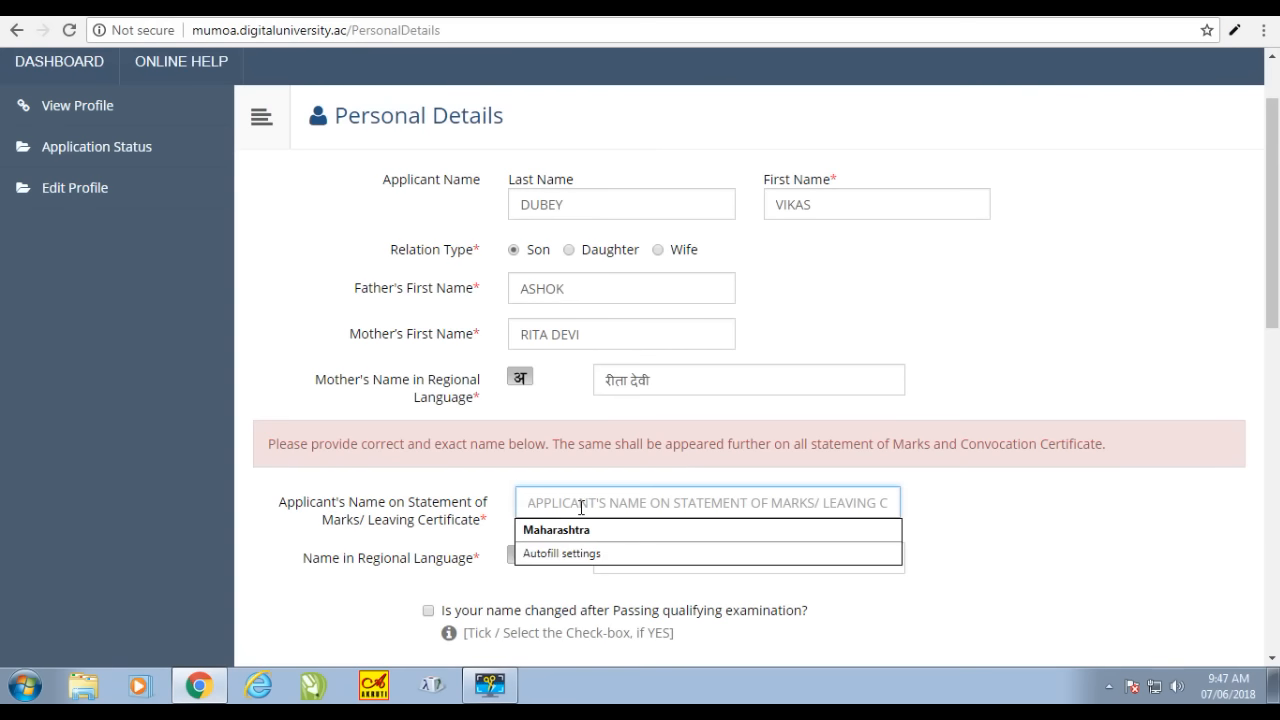
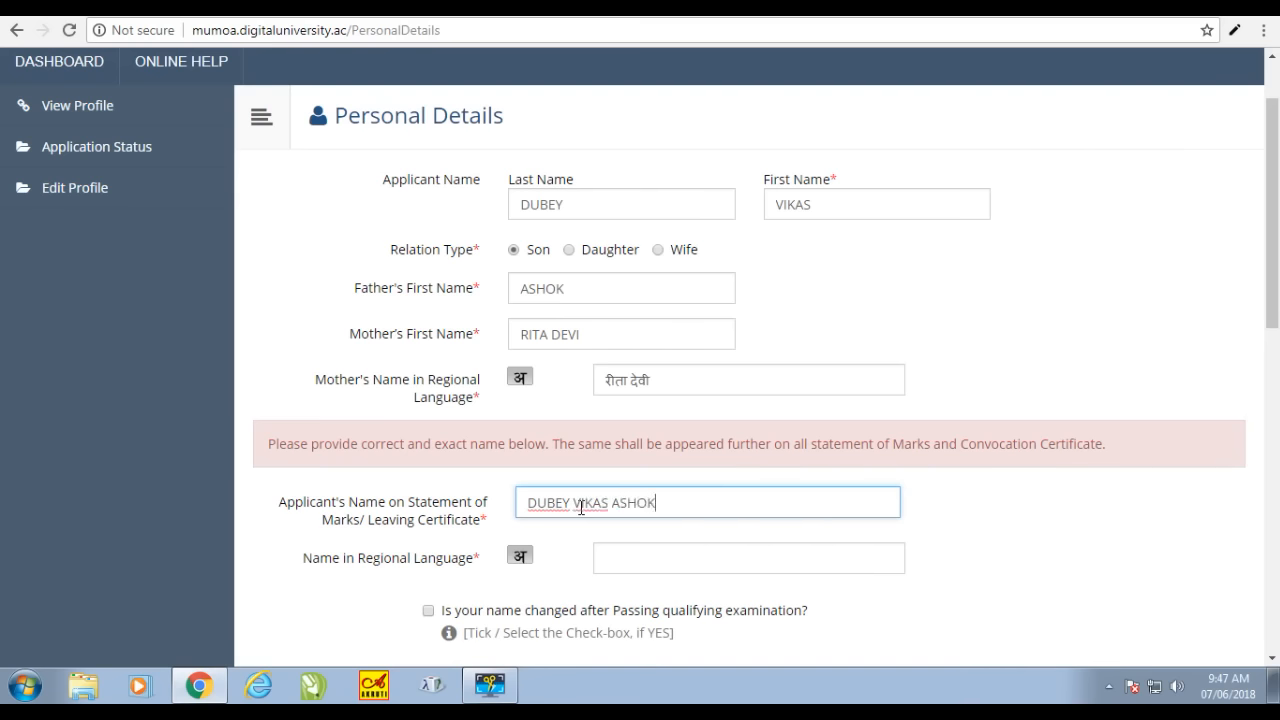
{"action": "key", "text": "Tab"}
{"action": "scroll", "coordinate": [581, 508], "scroll_direction": "down", "scroll_amount": 1}
Handwrite the applicant's surname in Hindi in the Hindi name field
{"action": "left_click", "coordinate": [651, 463]}
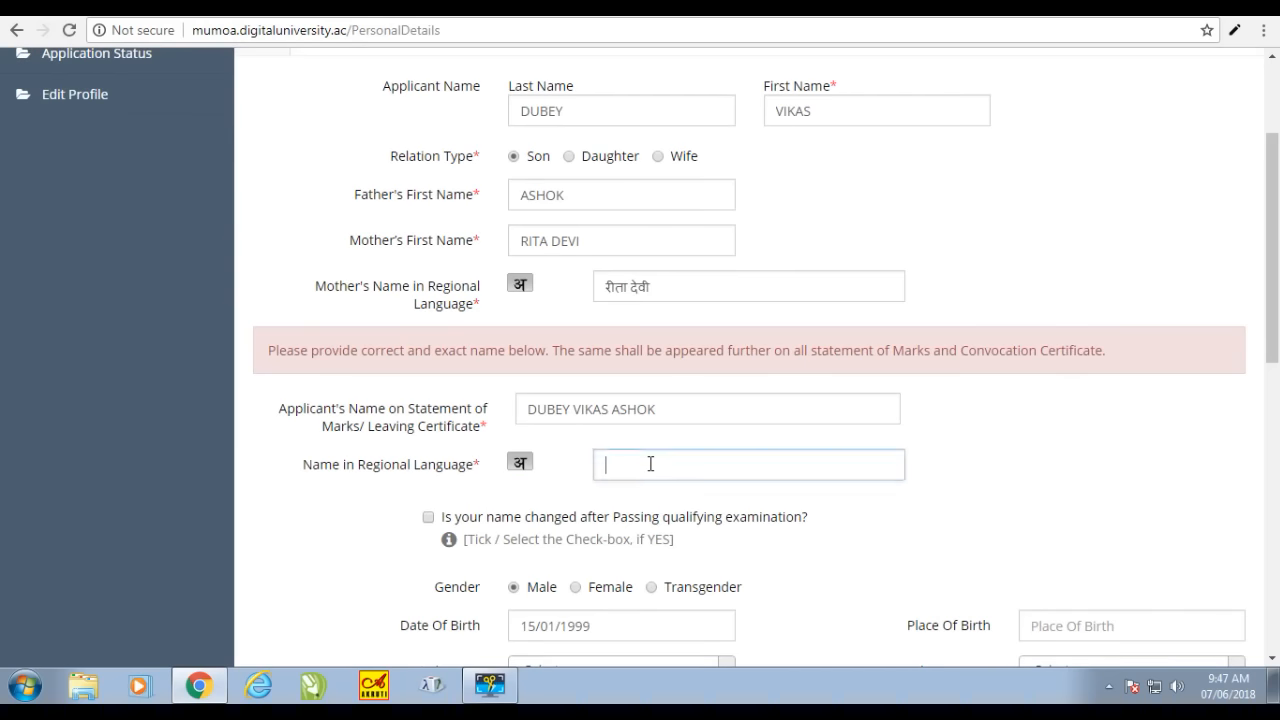
{"action": "left_click", "coordinate": [1236, 30]}
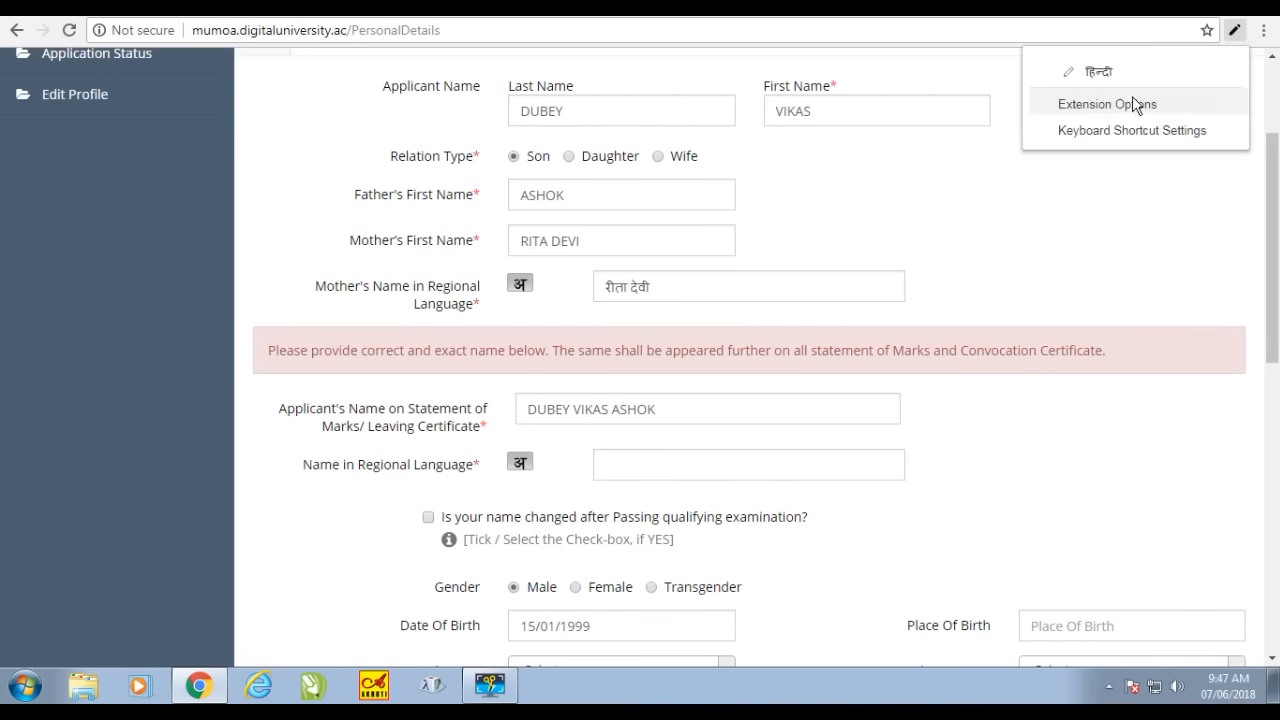
{"action": "left_click", "coordinate": [1118, 67]}
{"action": "mouse_move", "coordinate": [988, 410]}
{"action": "left_mouse_down"}
{"action": "mouse_move", "coordinate": [1014, 528]}
{"action": "mouse_move", "coordinate": [1037, 565]}
{"action": "left_mouse_up"}
{"action": "mouse_move", "coordinate": [1104, 432]}
{"action": "left_mouse_down"}
{"action": "mouse_move", "coordinate": [1067, 468]}
{"action": "mouse_move", "coordinate": [1120, 499]}
{"action": "mouse_move", "coordinate": [1138, 482]}
{"action": "left_mouse_up"}
{"action": "mouse_move", "coordinate": [1066, 351]}
{"action": "left_mouse_down"}
{"action": "mouse_move", "coordinate": [1136, 432]}
{"action": "mouse_move", "coordinate": [1094, 399]}
{"action": "mouse_move", "coordinate": [1136, 452]}
{"action": "left_mouse_up"}
{"action": "left_click", "coordinate": [938, 598]}
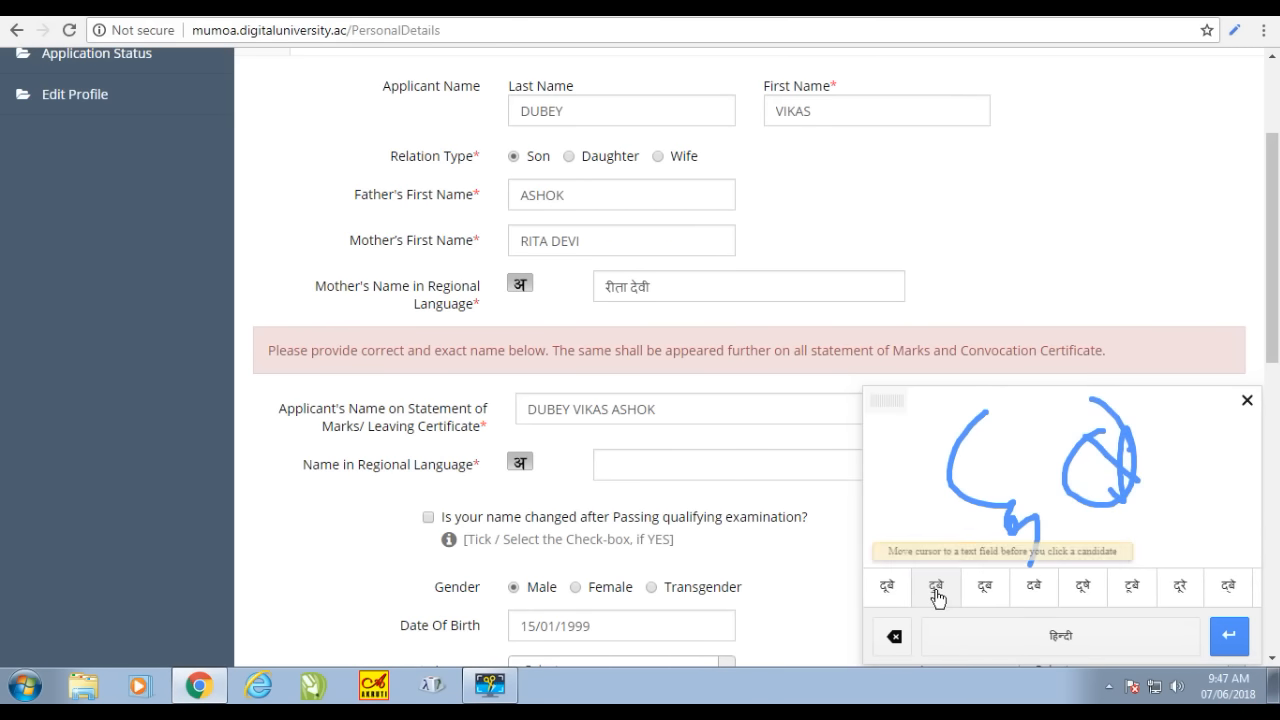
{"action": "left_click", "coordinate": [620, 468]}
{"action": "left_click", "coordinate": [938, 592]}
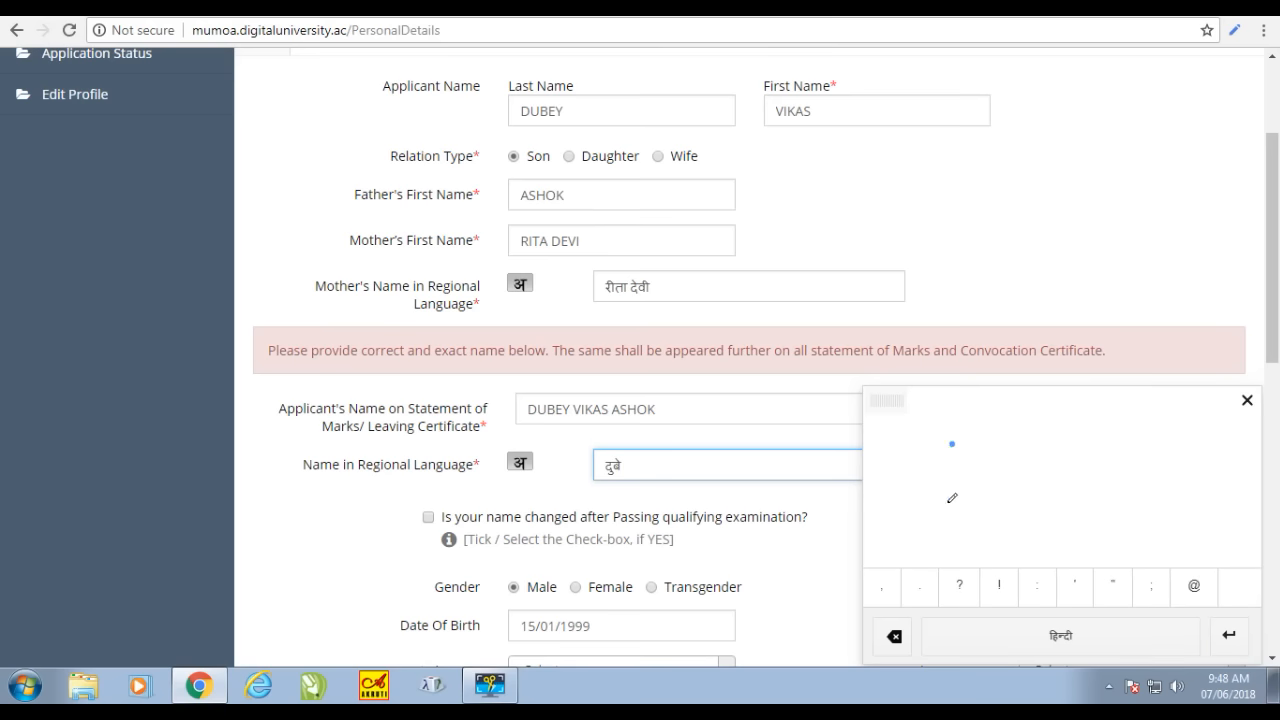
Add the applicant's first name and father's name in Hindi by handwriting
{"action": "left_click_drag", "start_coordinate": [953, 443], "coordinate": [941, 545]}
{"action": "mouse_move", "coordinate": [1008, 450]}
{"action": "left_mouse_down"}
{"action": "mouse_move", "coordinate": [972, 489]}
{"action": "mouse_move", "coordinate": [1014, 520]}
{"action": "left_mouse_up"}
{"action": "left_click_drag", "start_coordinate": [968, 443], "coordinate": [1011, 448]}
{"action": "mouse_move", "coordinate": [1092, 453]}
{"action": "left_mouse_down"}
{"action": "mouse_move", "coordinate": [1063, 448]}
{"action": "mouse_move", "coordinate": [1124, 495]}
{"action": "left_mouse_up"}
{"action": "left_click_drag", "start_coordinate": [1140, 446], "coordinate": [1176, 518]}
{"action": "left_click_drag", "start_coordinate": [1184, 428], "coordinate": [1192, 525]}
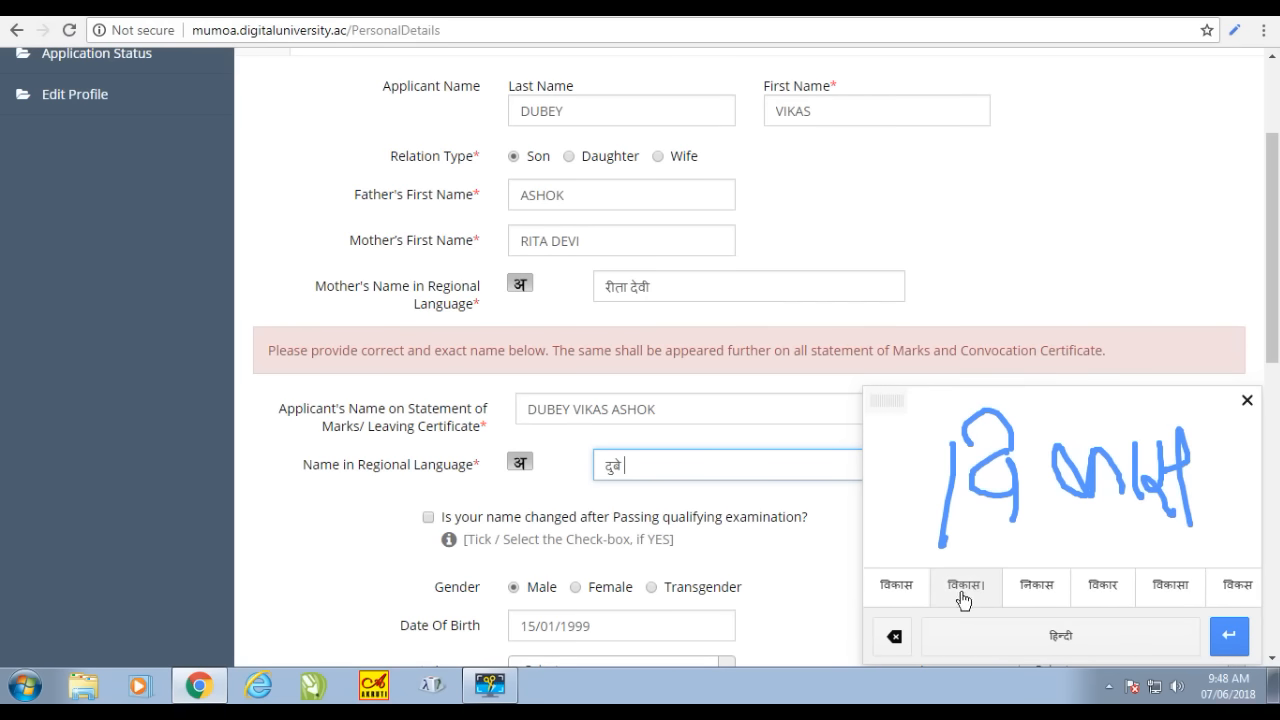
{"action": "left_click", "coordinate": [962, 596]}
{"action": "mouse_move", "coordinate": [940, 462]}
{"action": "left_mouse_down"}
{"action": "mouse_move", "coordinate": [988, 506]}
{"action": "mouse_move", "coordinate": [1008, 500]}
{"action": "mouse_move", "coordinate": [1026, 545]}
{"action": "left_mouse_up"}
{"action": "mouse_move", "coordinate": [1030, 462]}
{"action": "left_mouse_down"}
{"action": "mouse_move", "coordinate": [1062, 442]}
{"action": "mouse_move", "coordinate": [1079, 520]}
{"action": "left_mouse_up"}
{"action": "left_click_drag", "start_coordinate": [1086, 462], "coordinate": [1100, 512]}
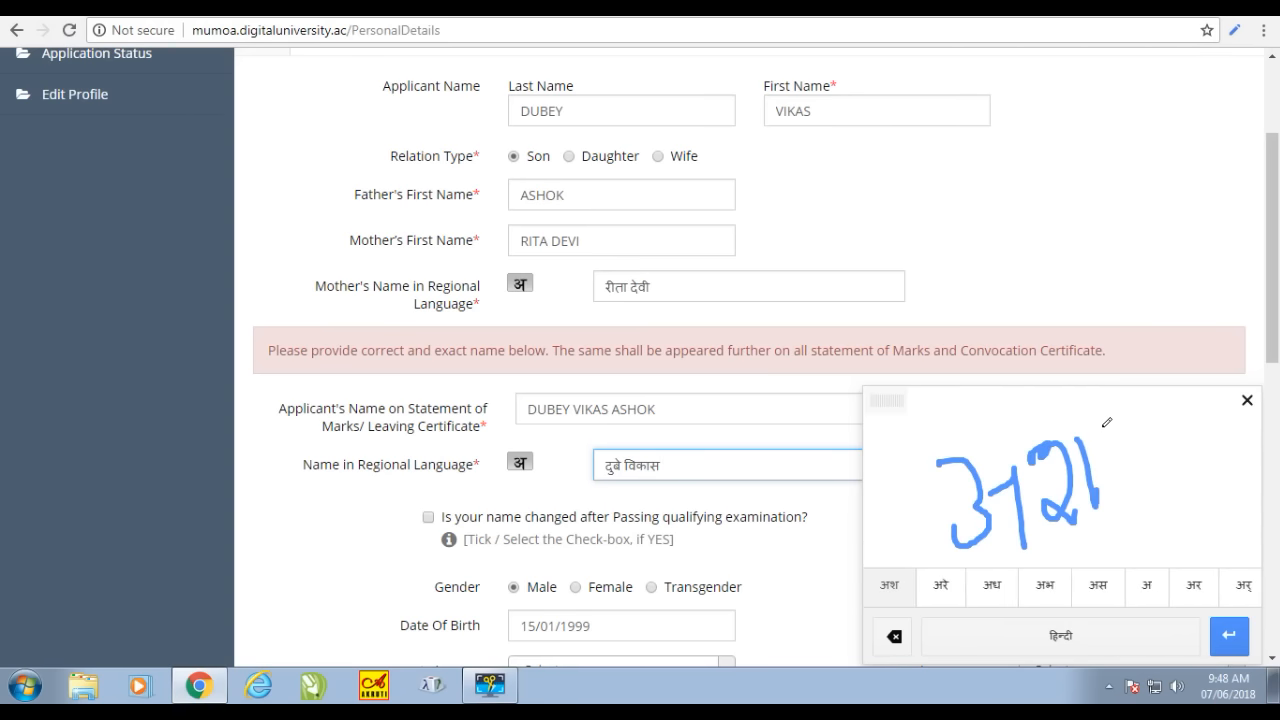
{"action": "left_click_drag", "start_coordinate": [1106, 420], "coordinate": [1133, 508]}
{"action": "left_click_drag", "start_coordinate": [1050, 394], "coordinate": [1162, 478]}
{"action": "left_click_drag", "start_coordinate": [1152, 426], "coordinate": [1198, 493]}
{"action": "left_click", "coordinate": [902, 593]}
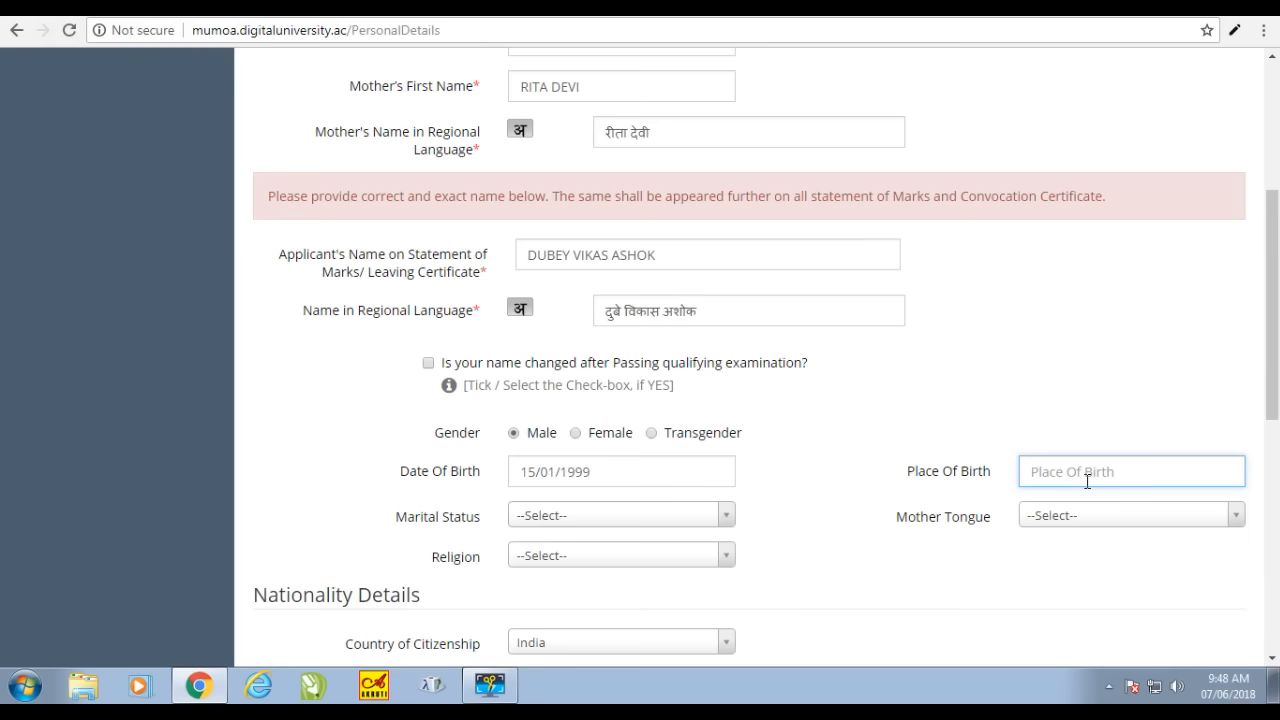
Fill place of birth and set marital status UnMarried, mother tongue Hindi, religion Hindu
{"action": "type", "text": "jaunpur up"}
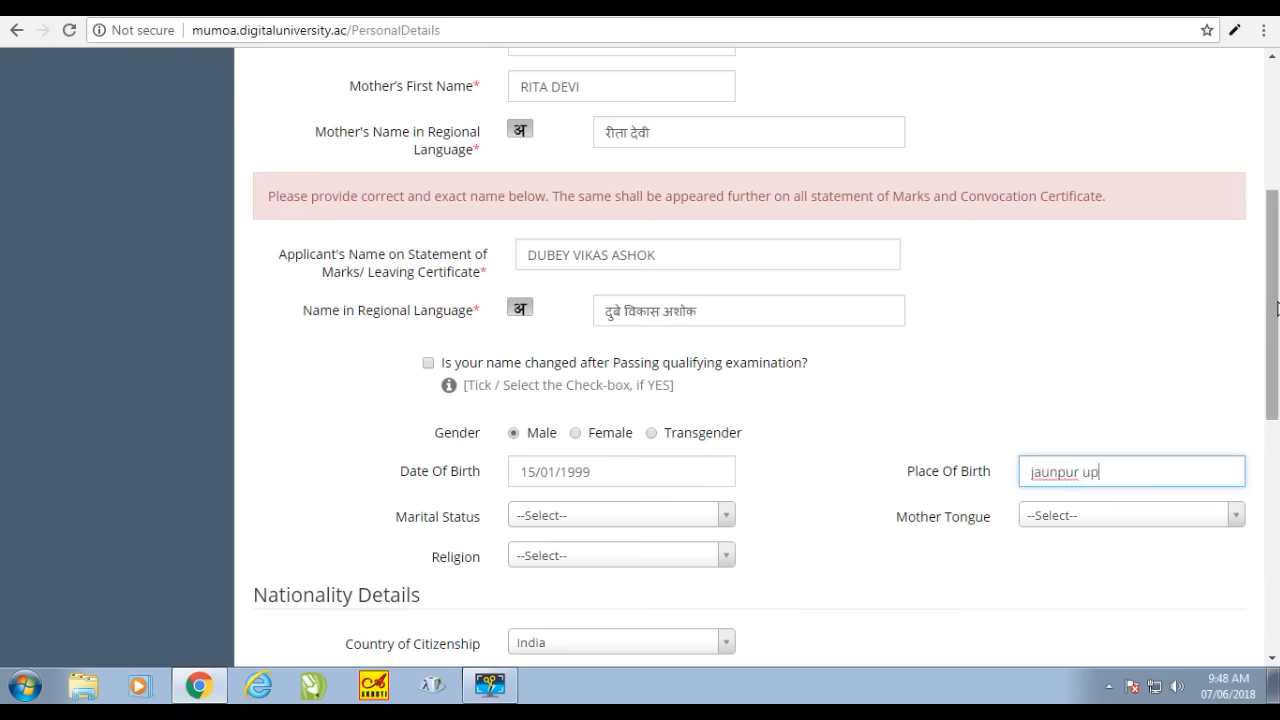
{"action": "scroll", "coordinate": [691, 471], "scroll_direction": "down", "scroll_amount": 3}
{"action": "left_click", "coordinate": [616, 384]}
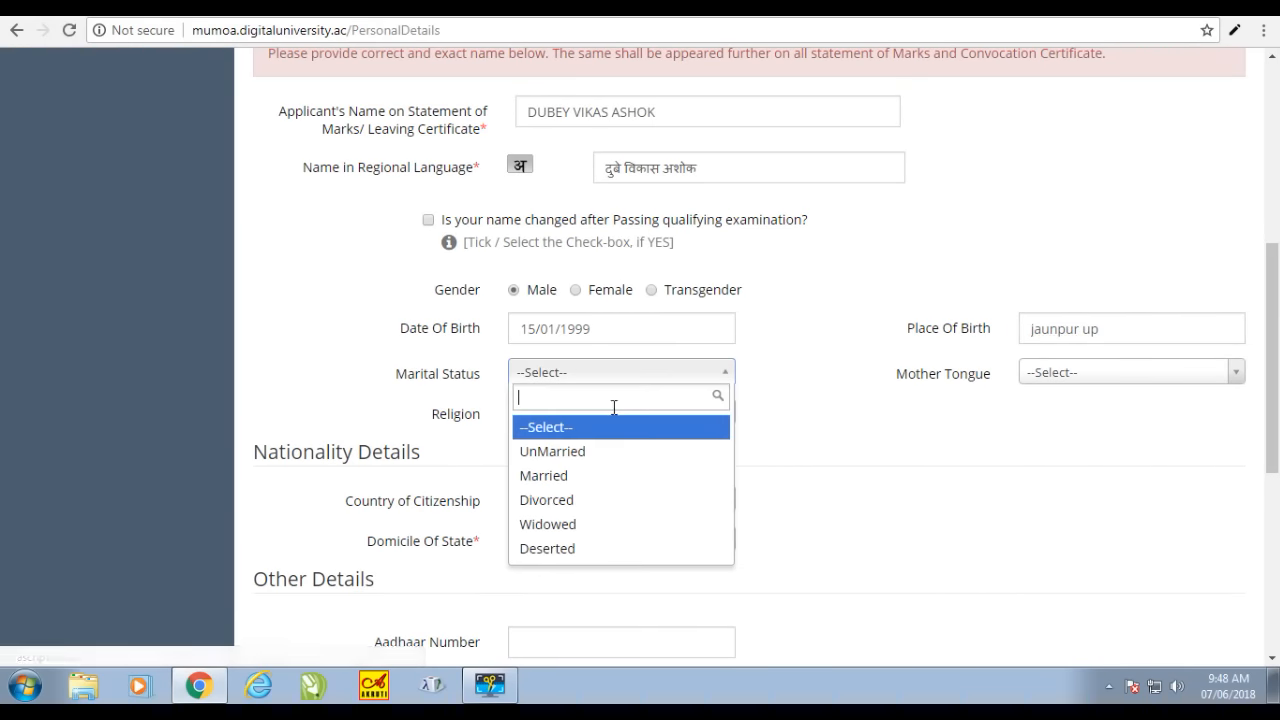
{"action": "left_click", "coordinate": [600, 453]}
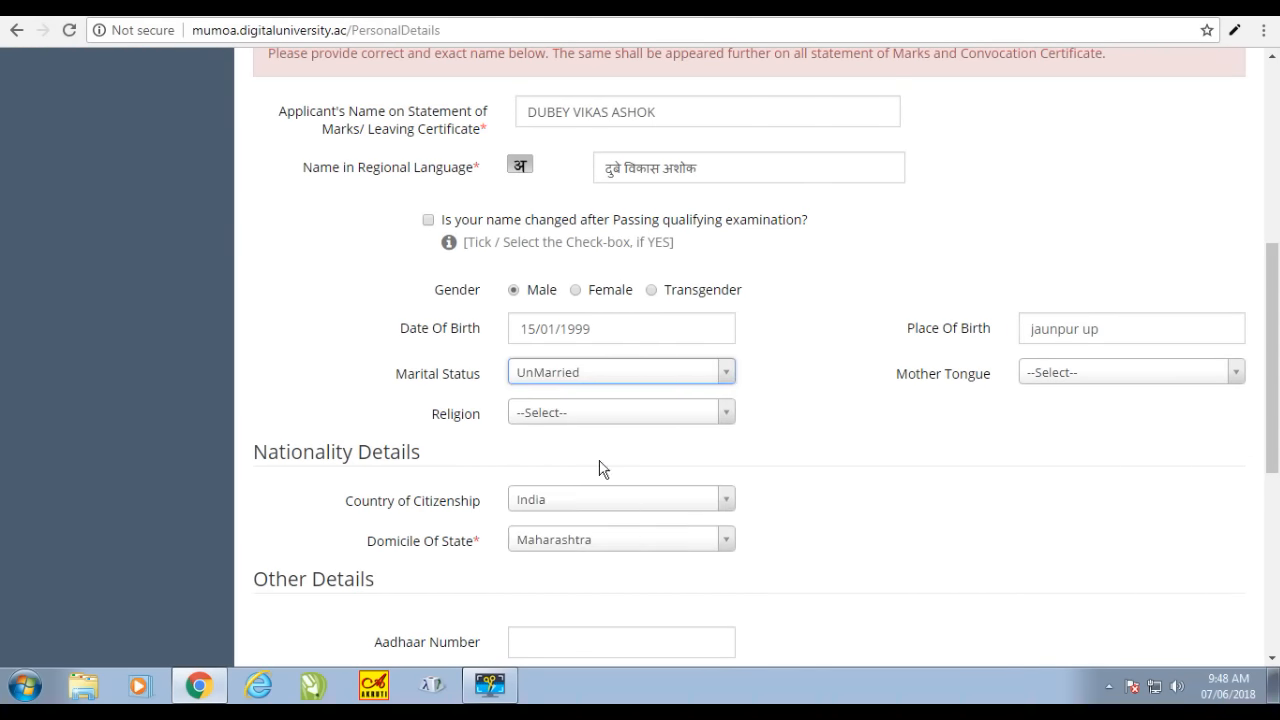
{"action": "left_click", "coordinate": [1076, 376]}
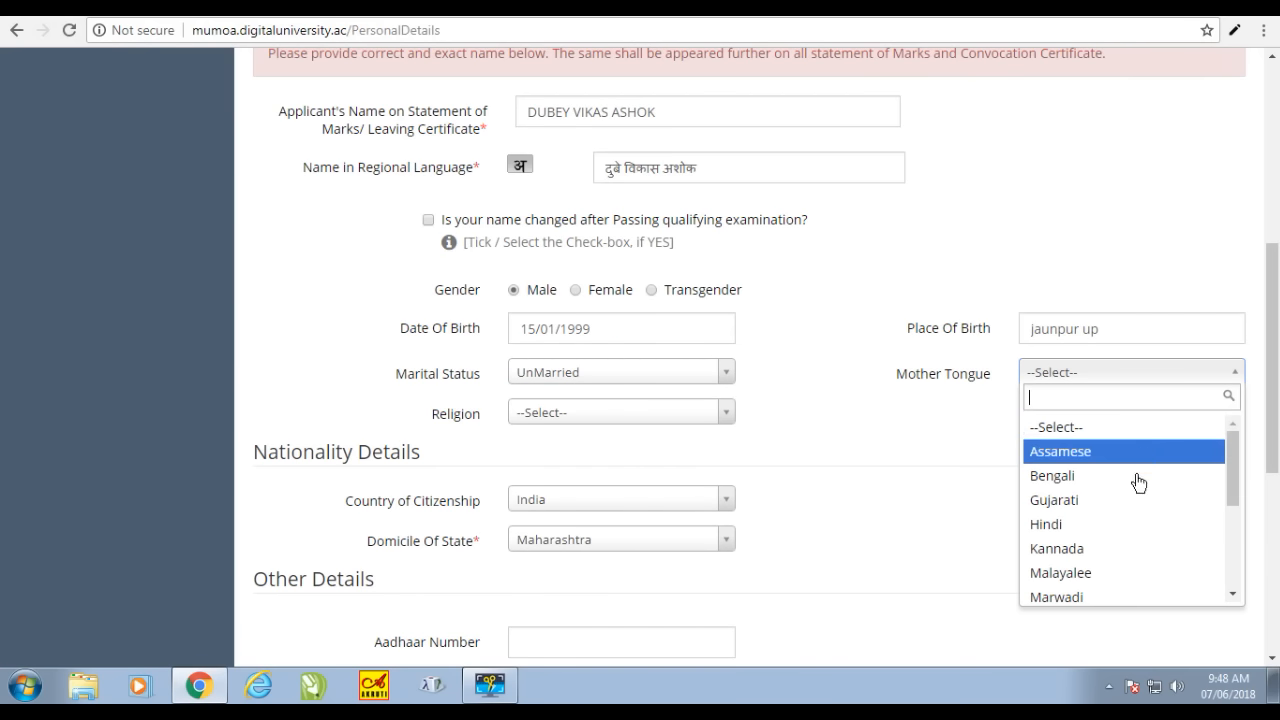
{"action": "left_click", "coordinate": [1126, 524]}
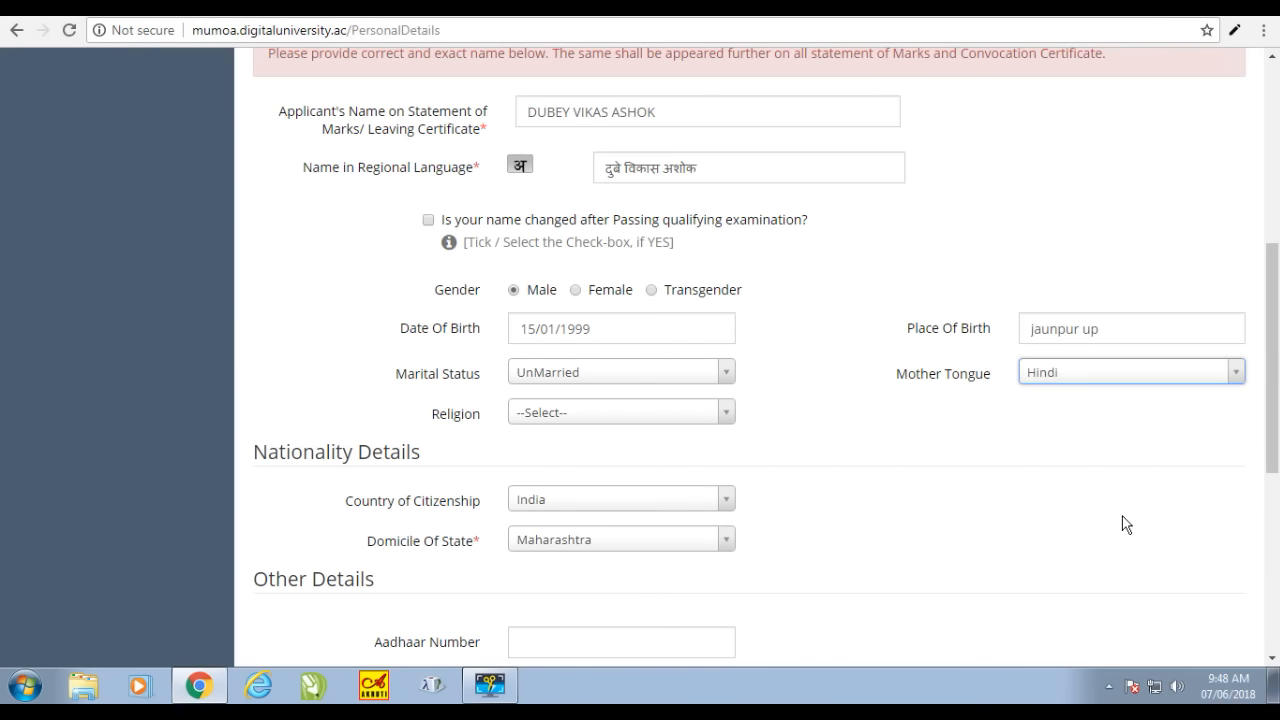
{"action": "left_click", "coordinate": [720, 414]}
{"action": "left_click", "coordinate": [666, 491]}
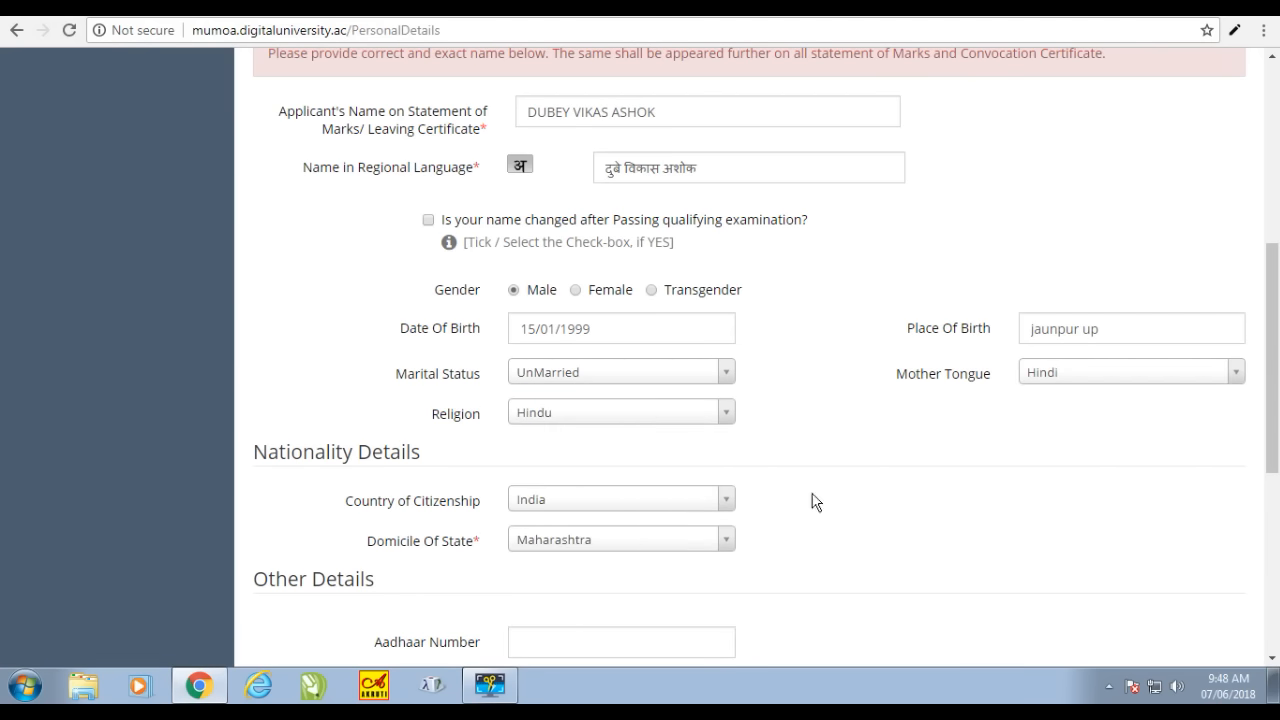
{"action": "left_click_drag", "start_coordinate": [1273, 367], "coordinate": [1273, 428]}
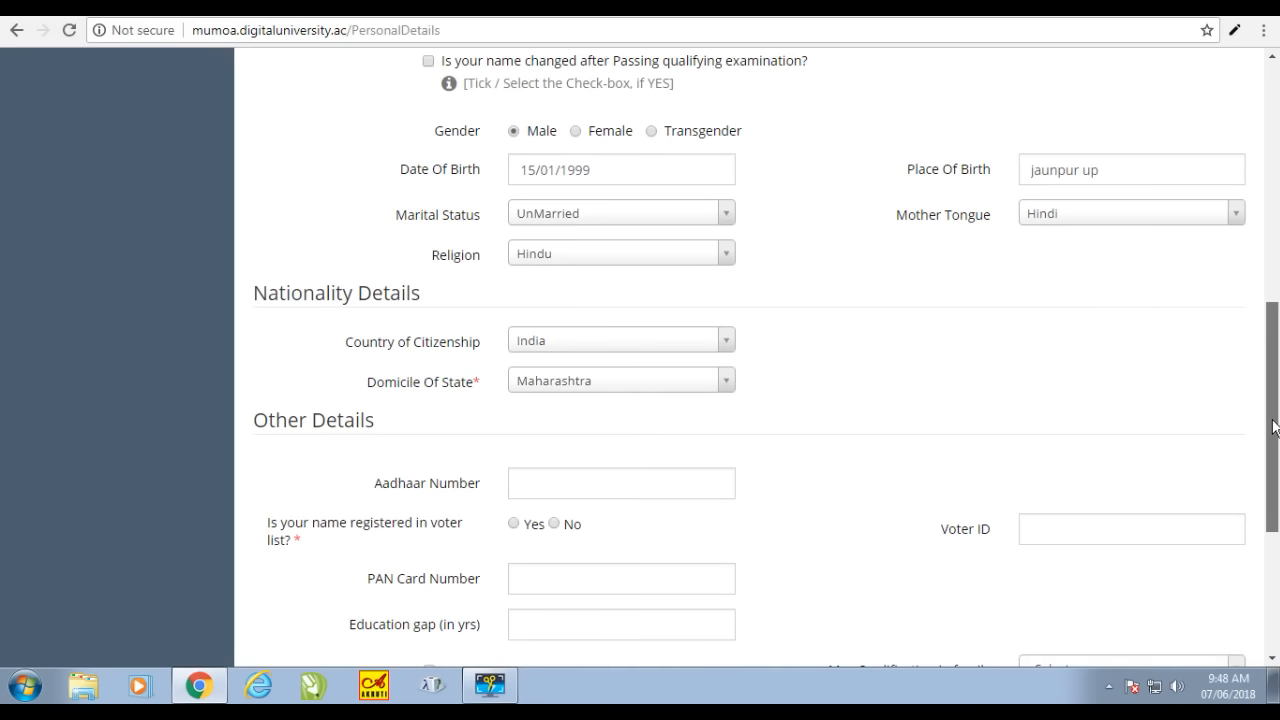
Enter the Aadhaar number and answer No to voter-list registration
{"action": "left_click", "coordinate": [590, 487]}
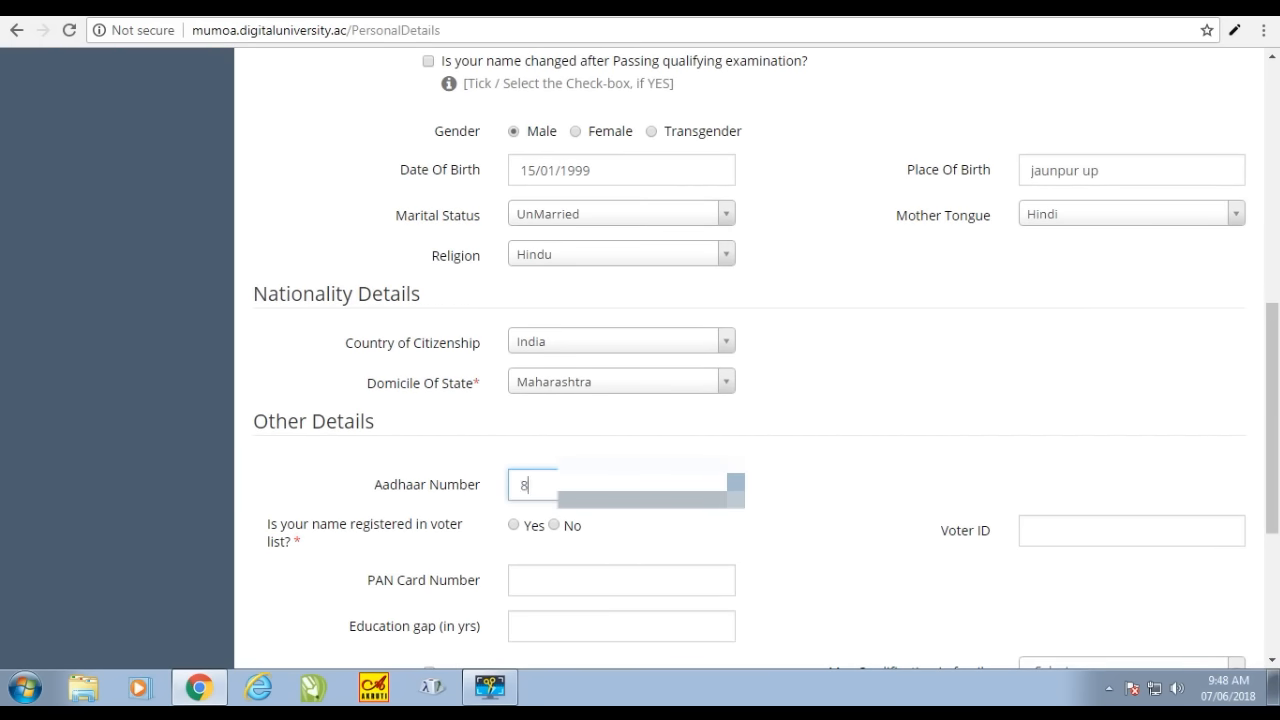
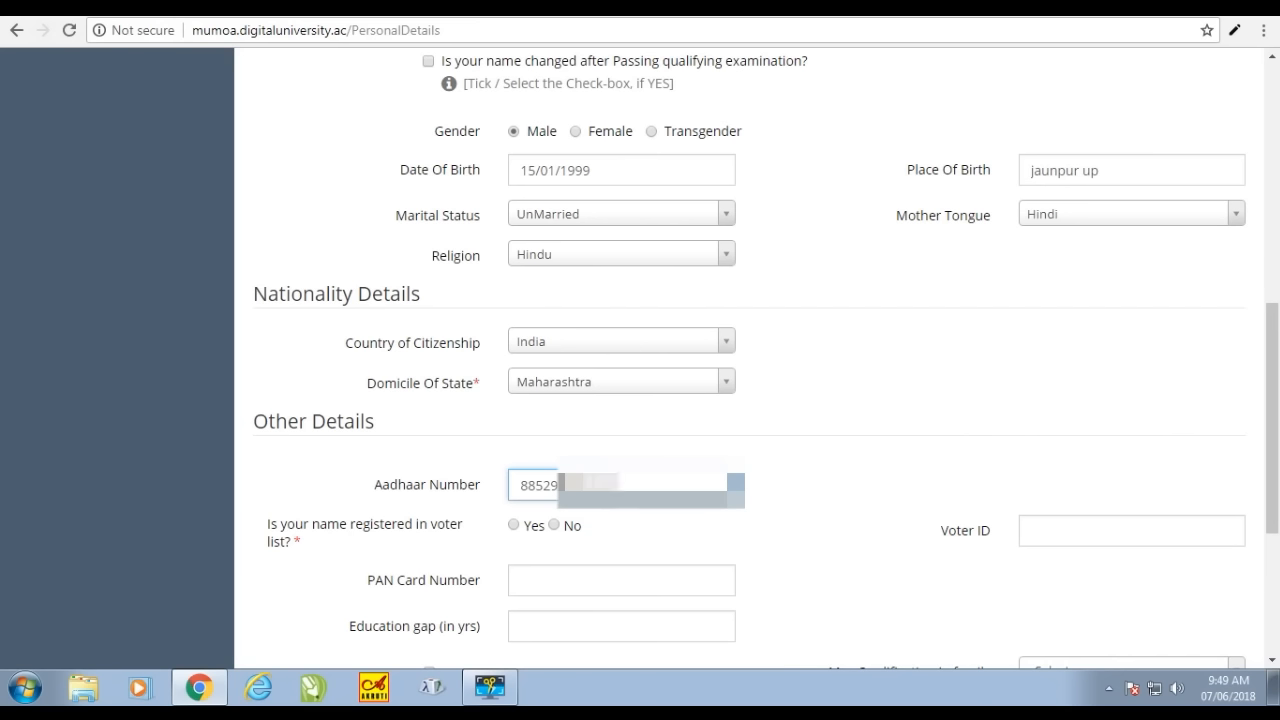
{"action": "left_click", "coordinate": [564, 531]}
{"action": "left_click", "coordinate": [559, 527]}
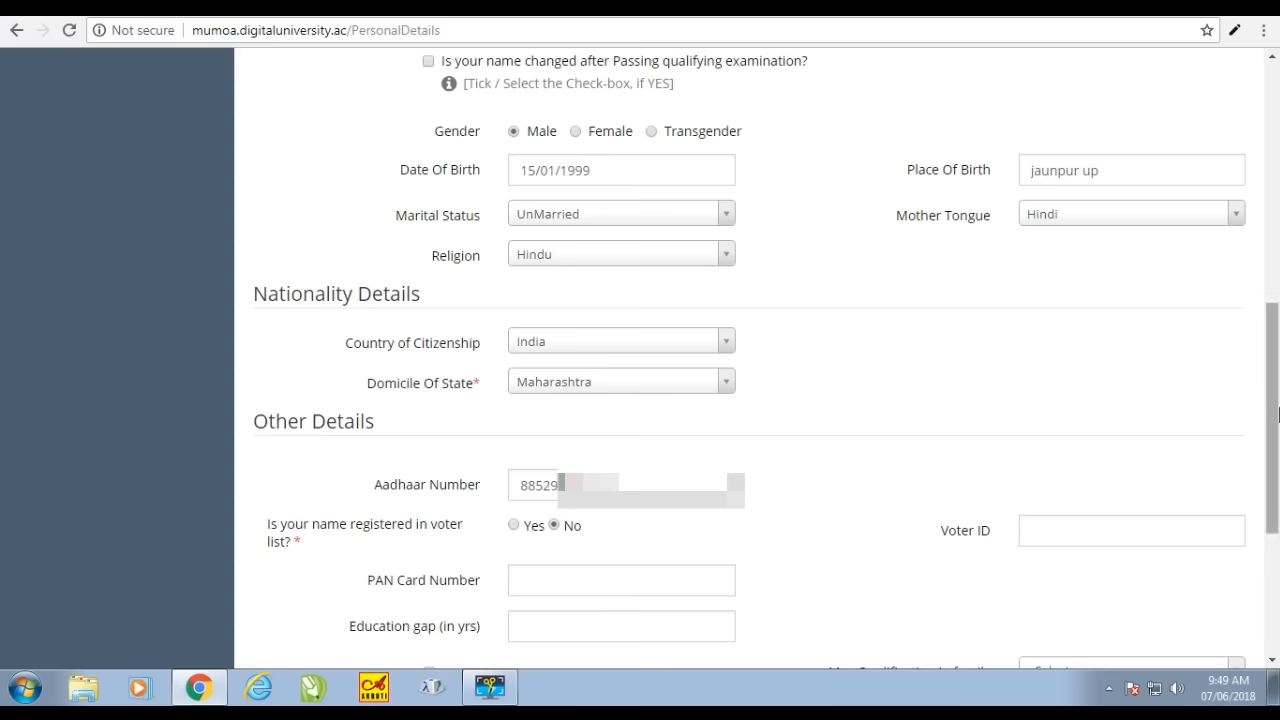
{"action": "left_click_drag", "start_coordinate": [1277, 413], "coordinate": [1277, 620]}
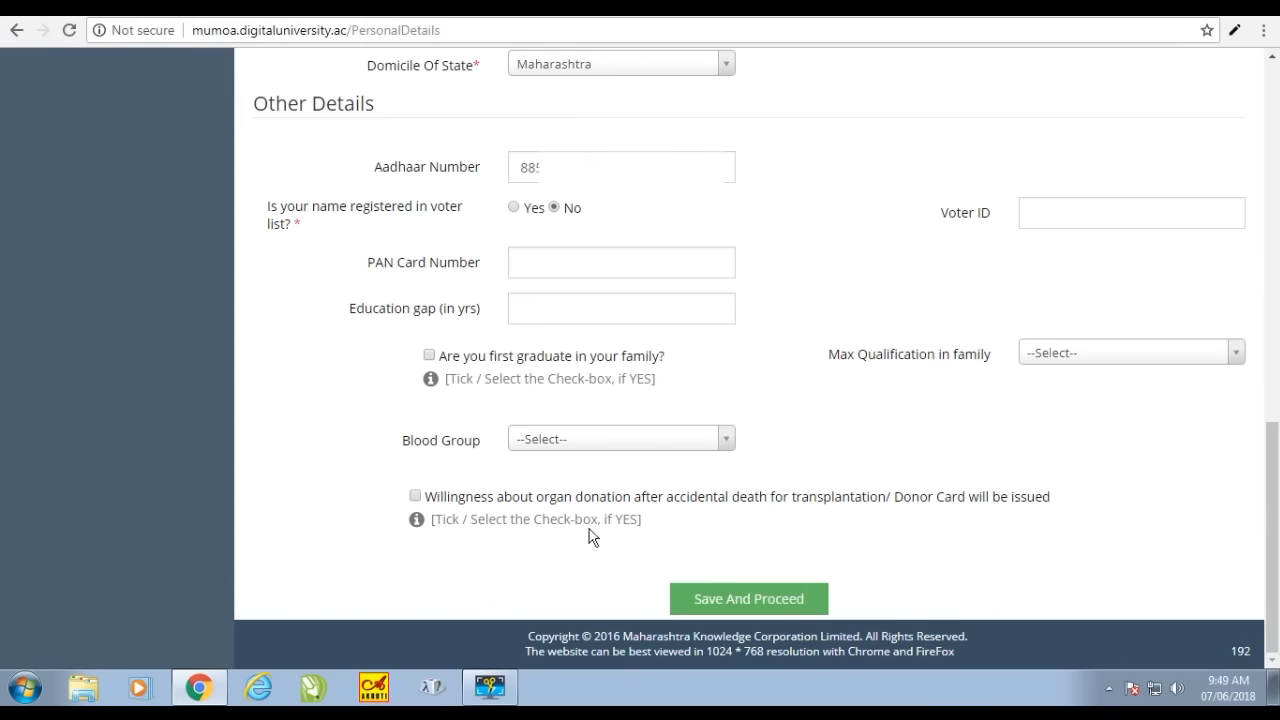
Choose HSC family qualification, APositive blood group and organ donation, then save and proceed
{"action": "left_click", "coordinate": [1070, 352]}
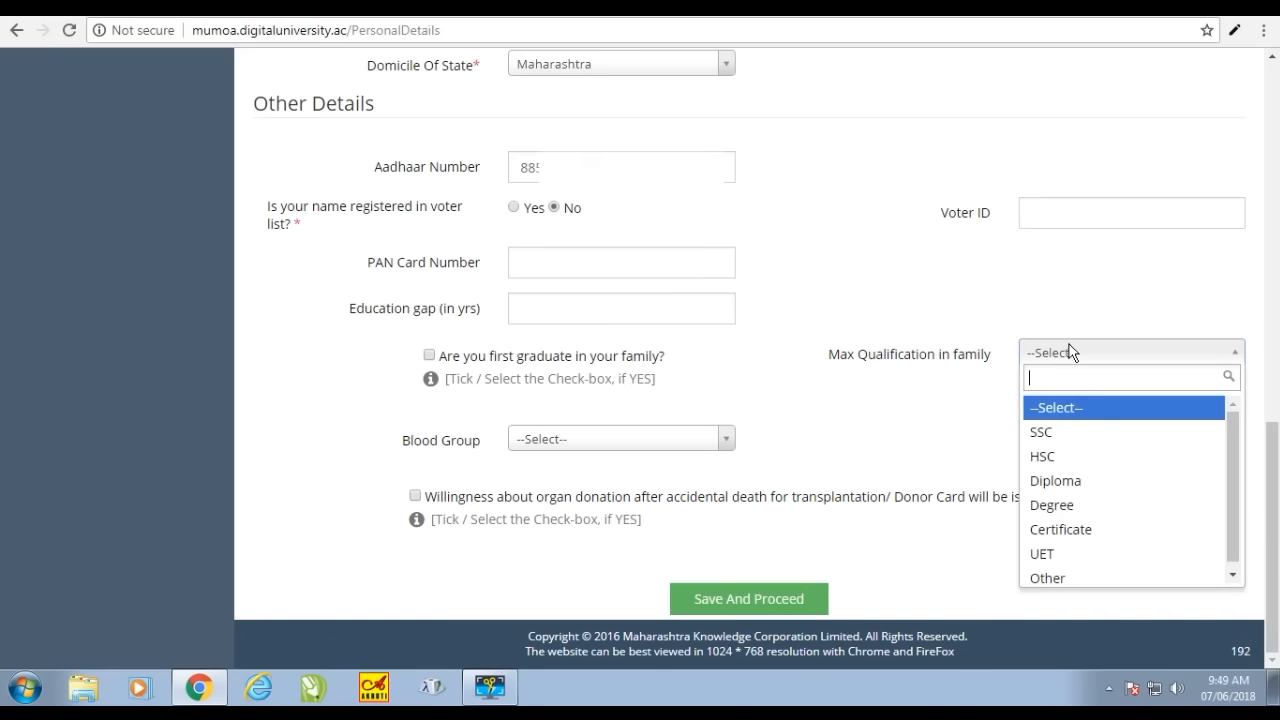
{"action": "left_click", "coordinate": [1070, 456]}
{"action": "left_click", "coordinate": [680, 445]}
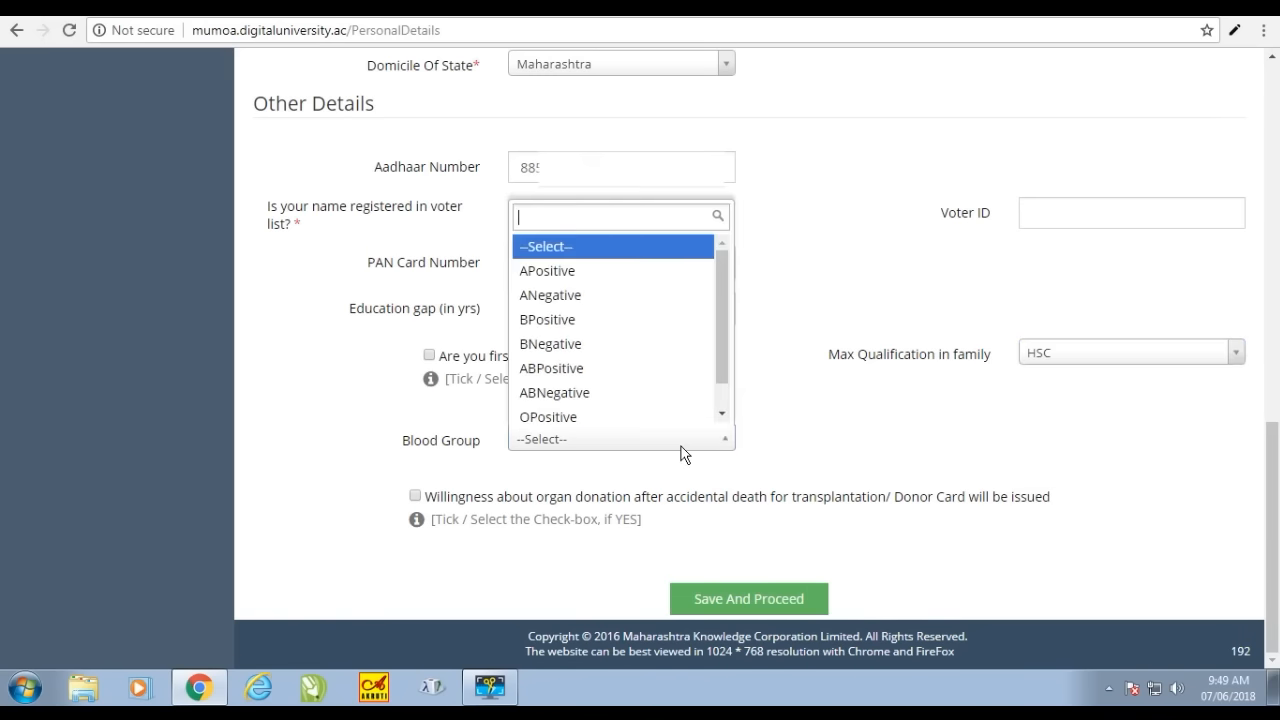
{"action": "left_click", "coordinate": [577, 273]}
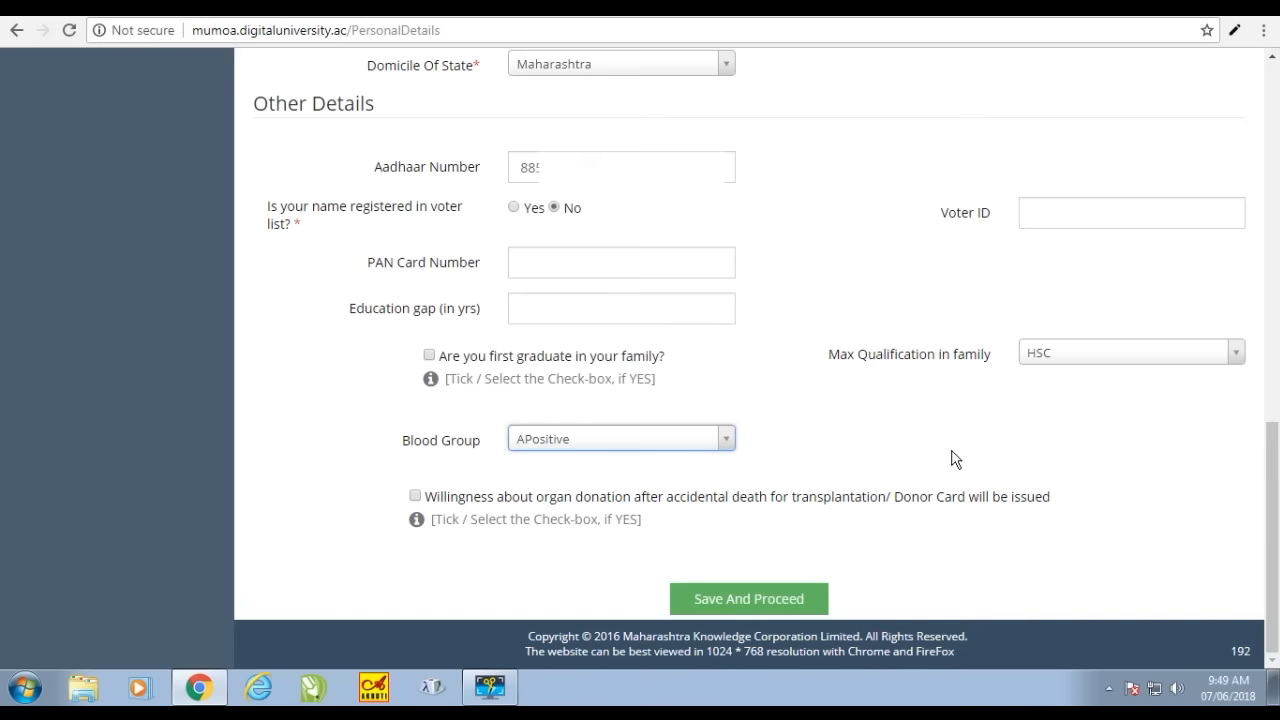
{"action": "left_click", "coordinate": [415, 495]}
{"action": "mouse_move", "coordinate": [1273, 586]}
{"action": "left_mouse_down"}
{"action": "mouse_move", "coordinate": [1271, 563]}
{"action": "mouse_move", "coordinate": [1270, 605]}
{"action": "left_mouse_up"}
{"action": "left_click", "coordinate": [728, 600]}
{"action": "left_click", "coordinate": [362, 415]}
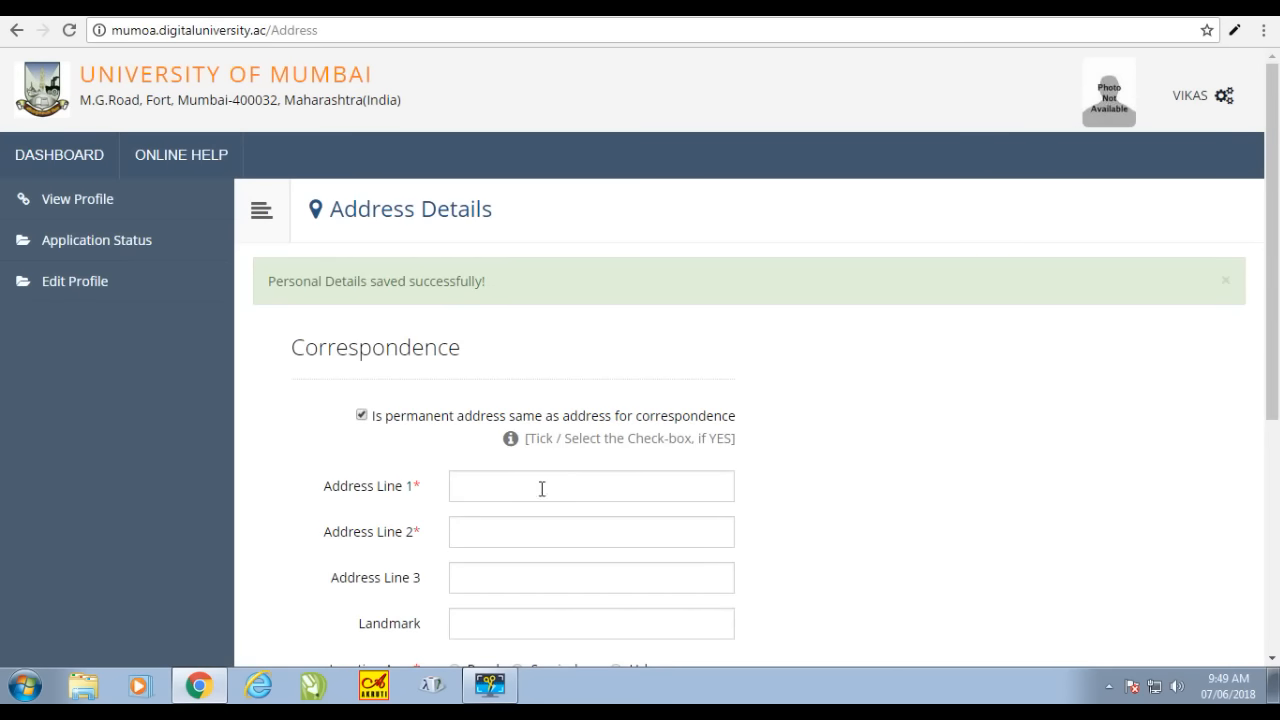
Type the three lines of the correspondence address
{"action": "left_click", "coordinate": [541, 488]}
{"action": "scroll", "coordinate": [541, 488], "scroll_direction": "down", "scroll_amount": 1}
{"action": "left_click", "coordinate": [520, 351]}
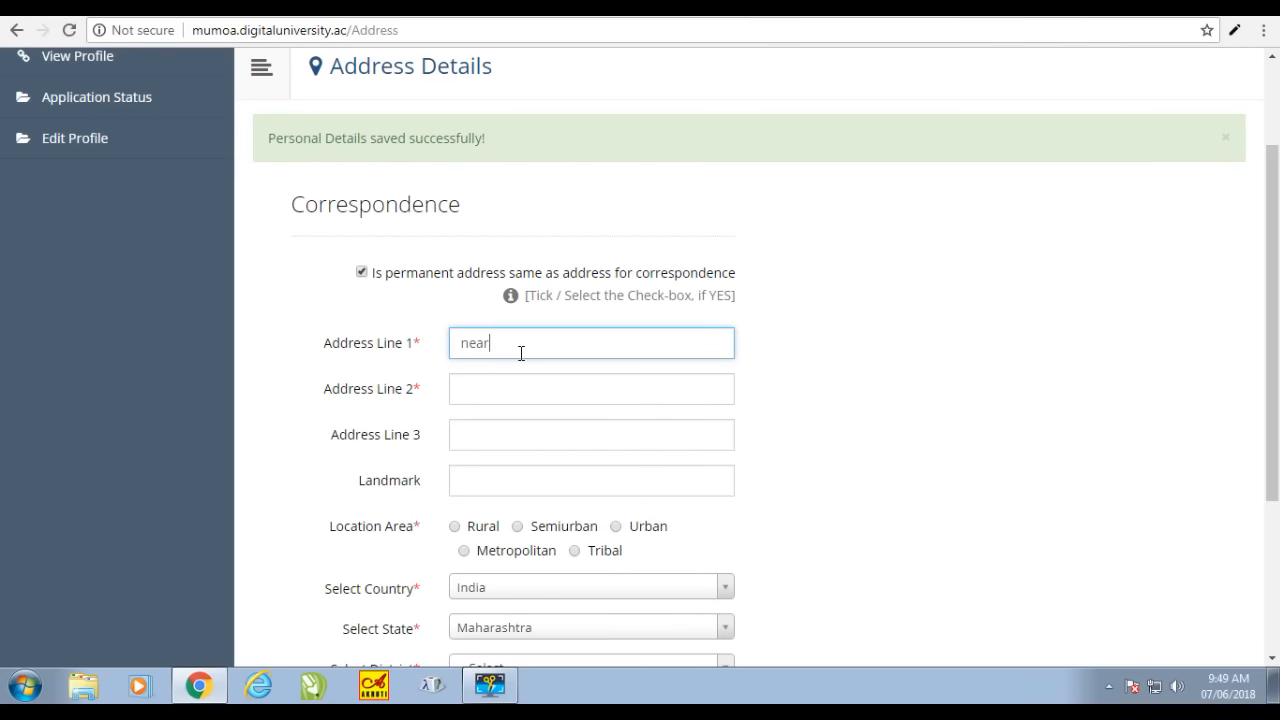
{"action": "key", "text": "Tab"}
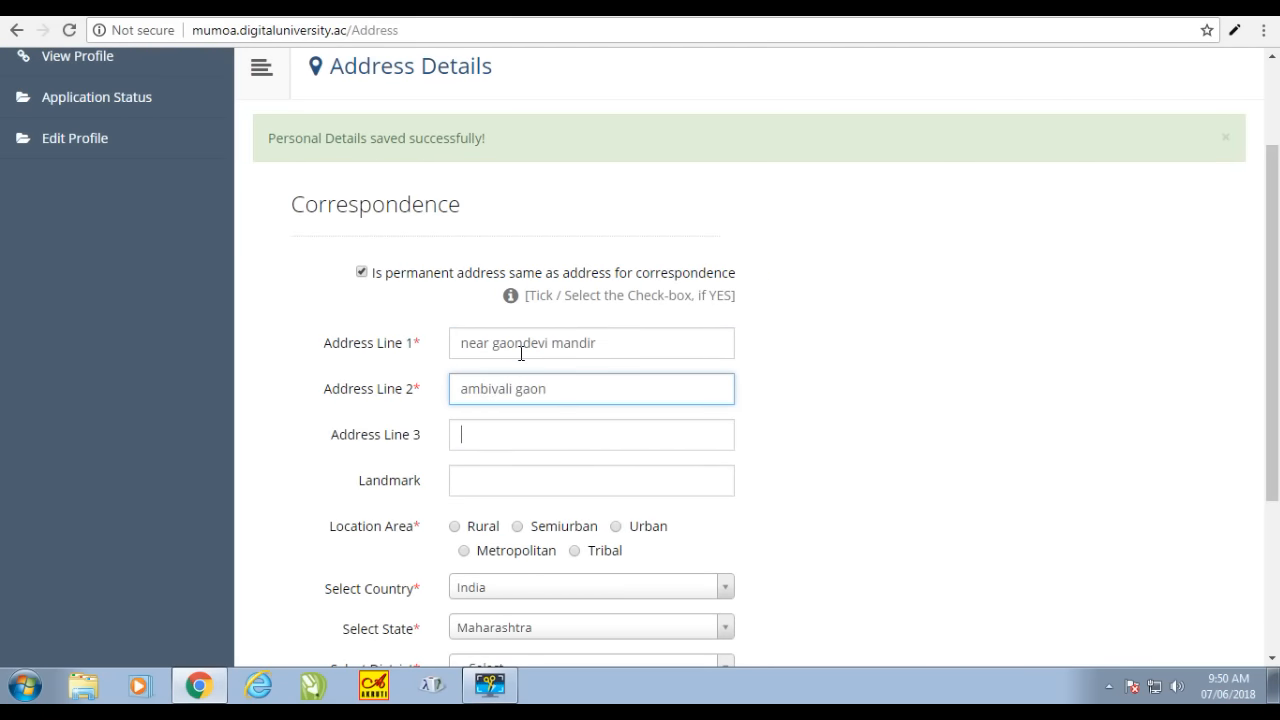
{"action": "key", "text": "Tab"}
{"action": "key", "text": "Tab"}
Choose the district and tehsil and enter the city and pin code
{"action": "scroll", "coordinate": [1257, 371], "scroll_direction": "up", "scroll_amount": 1}
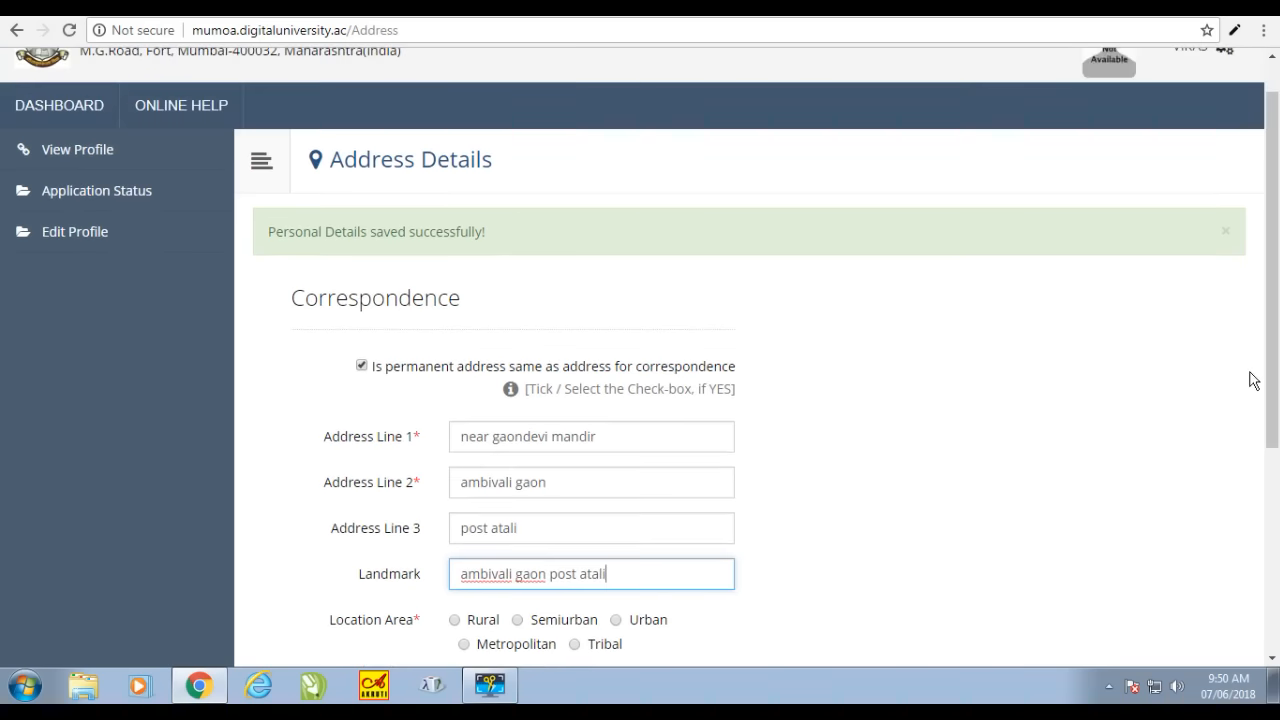
{"action": "scroll", "coordinate": [1257, 371], "scroll_direction": "down", "scroll_amount": 4}
{"action": "left_click", "coordinate": [564, 427]}
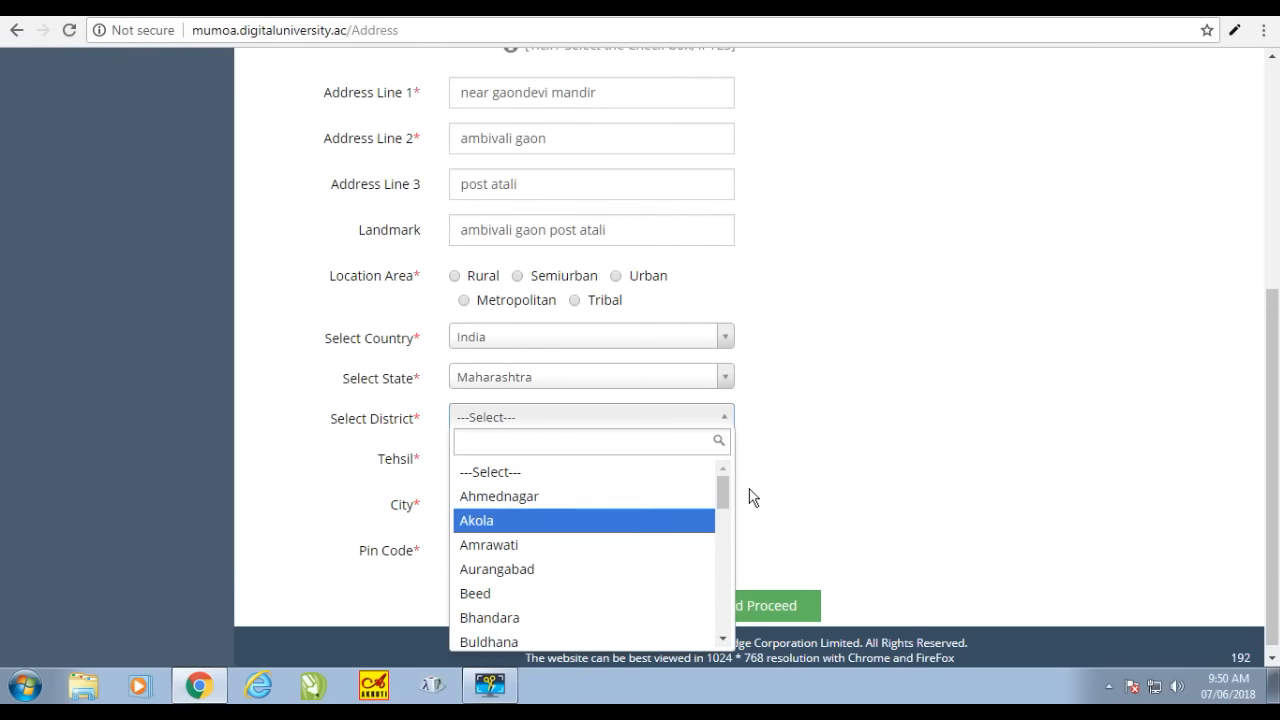
{"action": "scroll", "coordinate": [729, 566], "scroll_direction": "down", "scroll_amount": 8}
{"action": "left_click", "coordinate": [569, 566]}
{"action": "left_click", "coordinate": [590, 457]}
{"action": "left_click", "coordinate": [695, 338]}
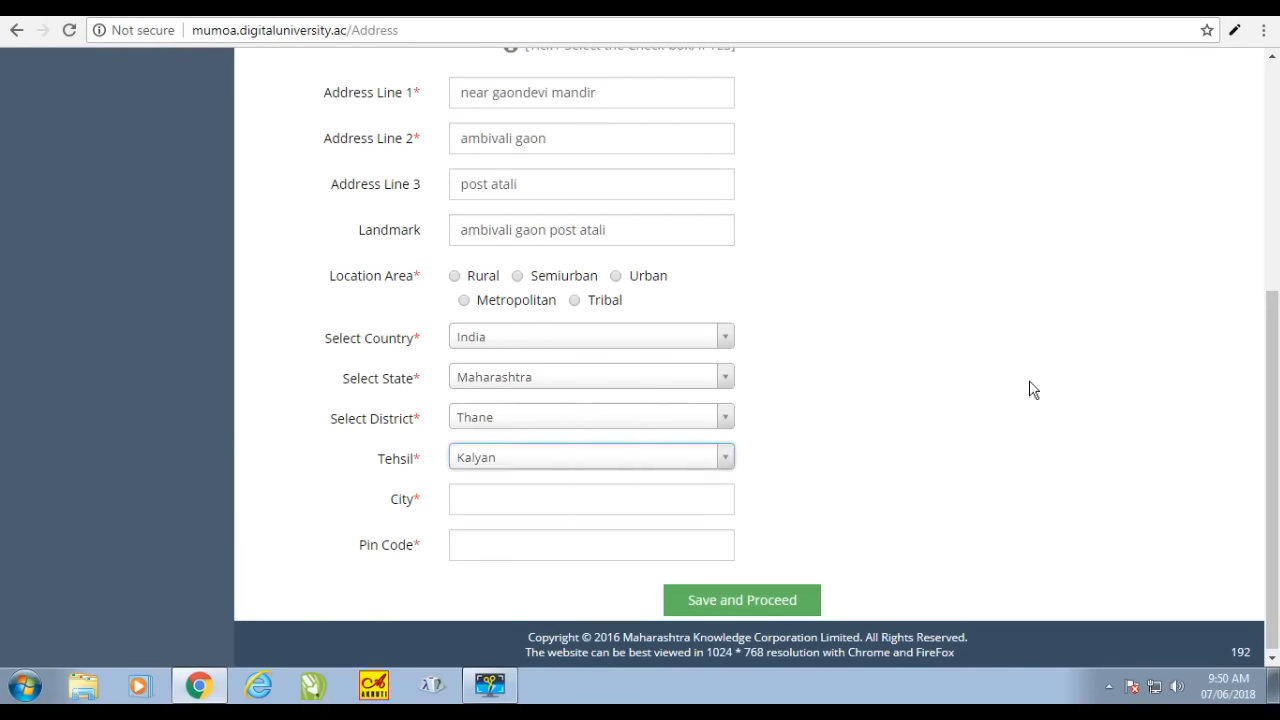
{"action": "left_click", "coordinate": [541, 499]}
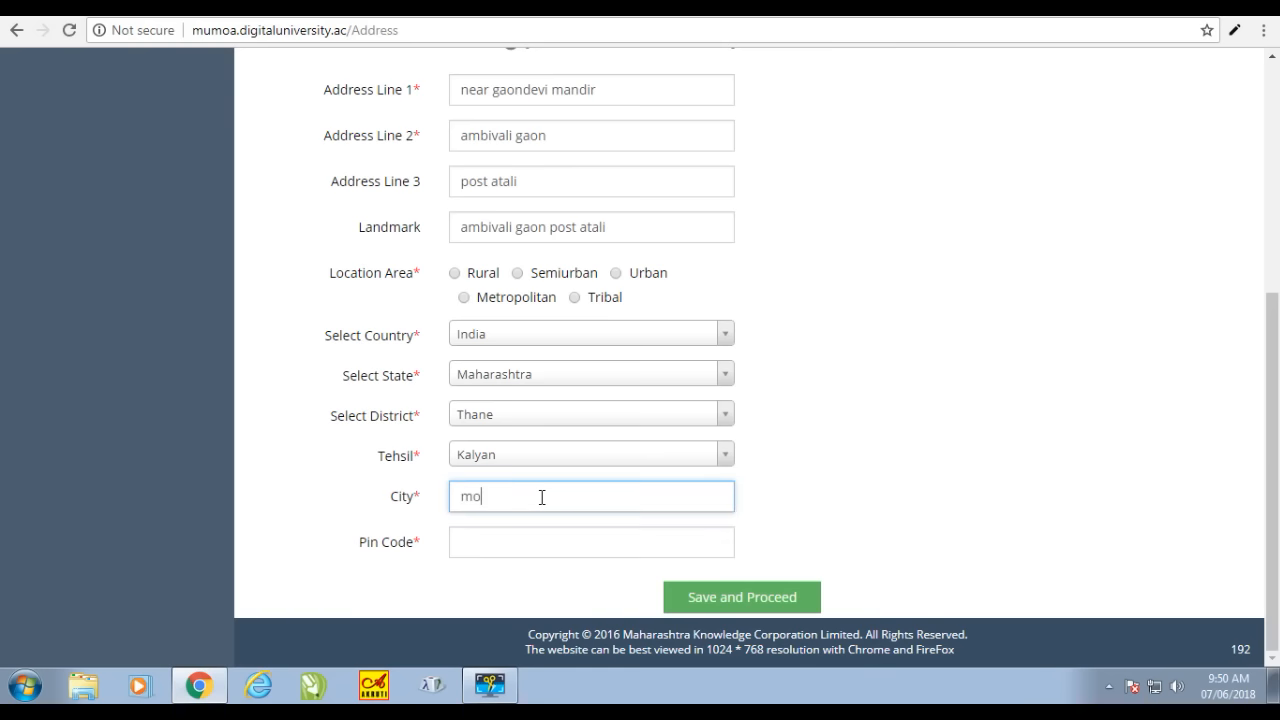
{"action": "key", "text": "Tab"}
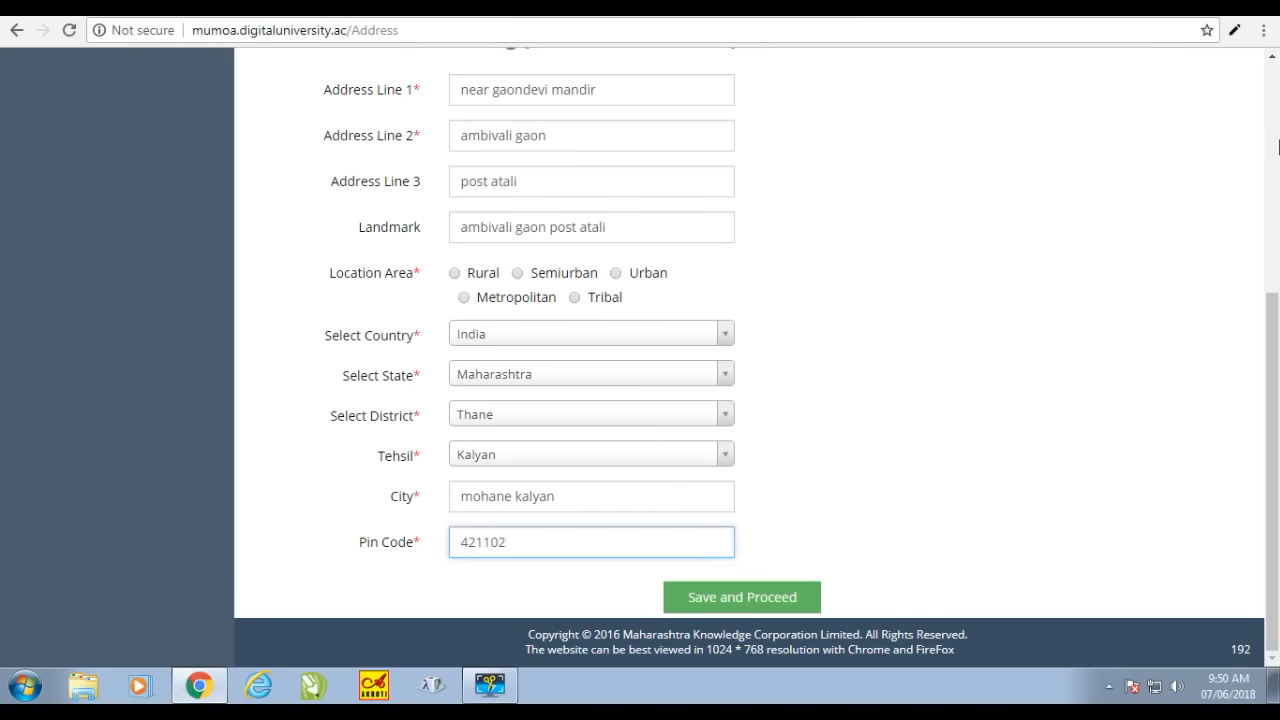
Mark the location area as Rural and save the address to reach Education Details
{"action": "left_click", "coordinate": [1276, 145]}
{"action": "left_click_drag", "start_coordinate": [1276, 250], "coordinate": [1276, 478]}
{"action": "left_click", "coordinate": [455, 273]}
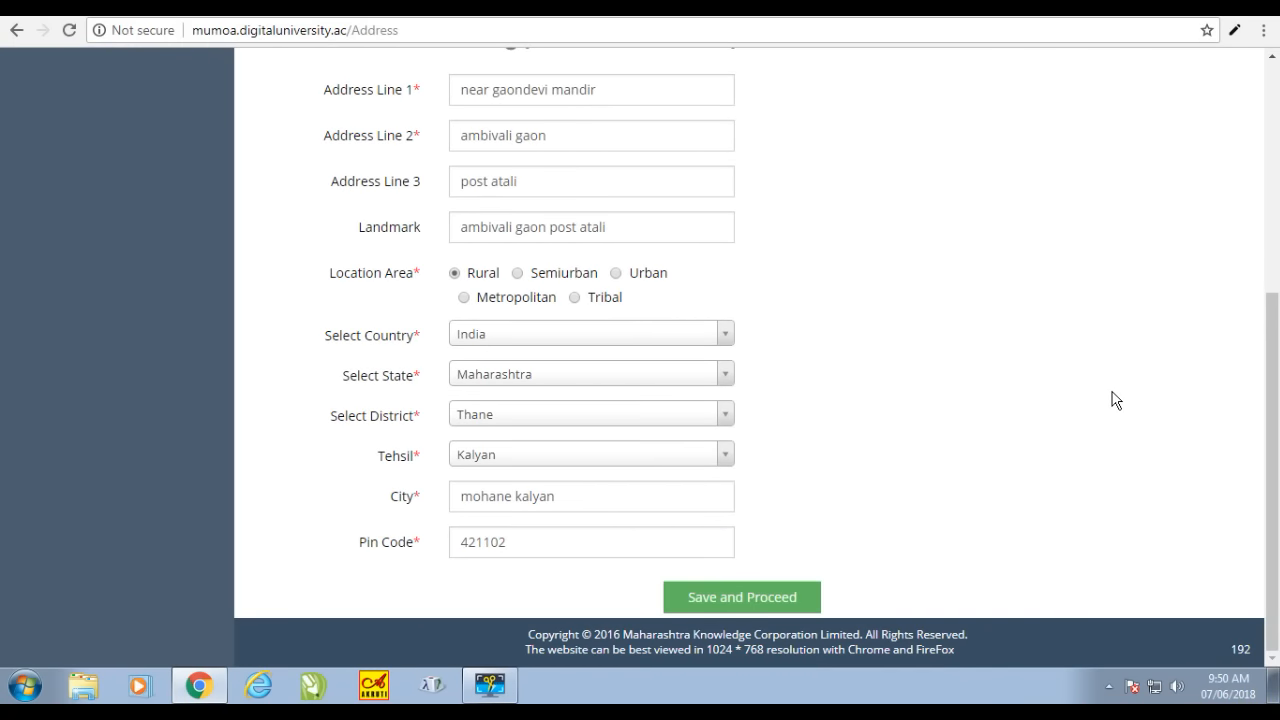
{"action": "left_click", "coordinate": [761, 605]}
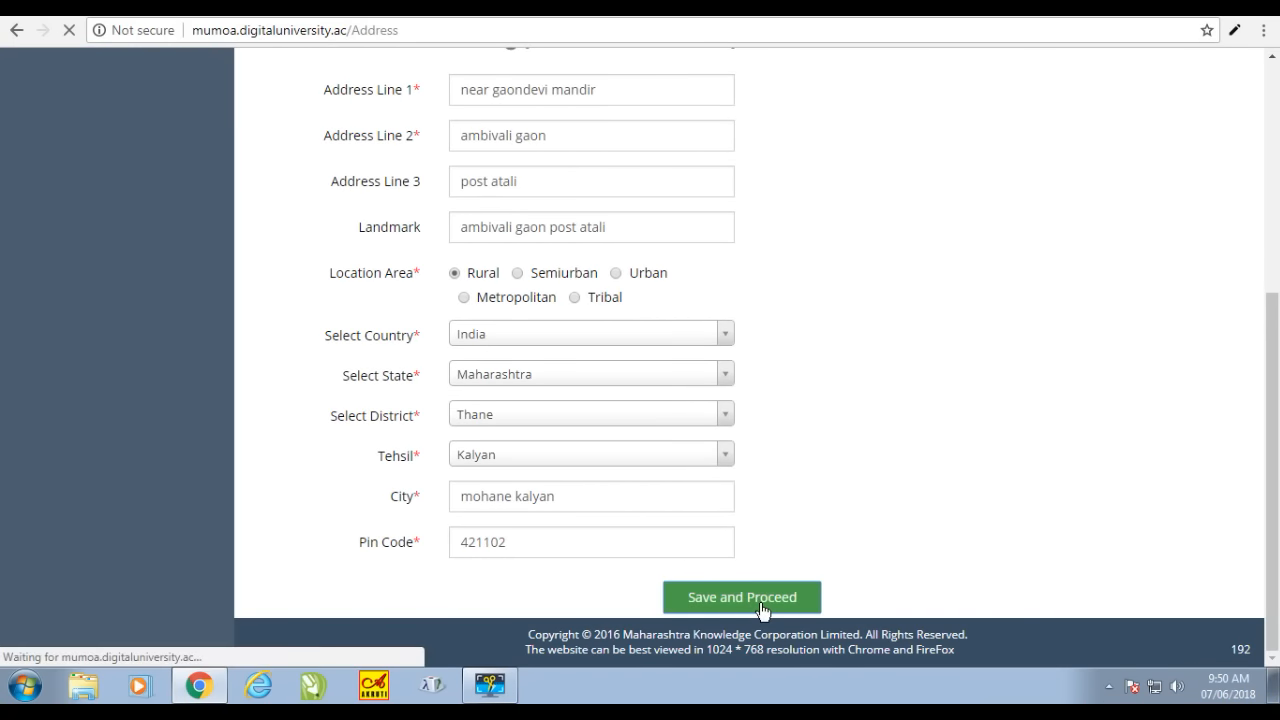
{"action": "scroll", "coordinate": [1277, 268], "scroll_direction": "down", "scroll_amount": 2}
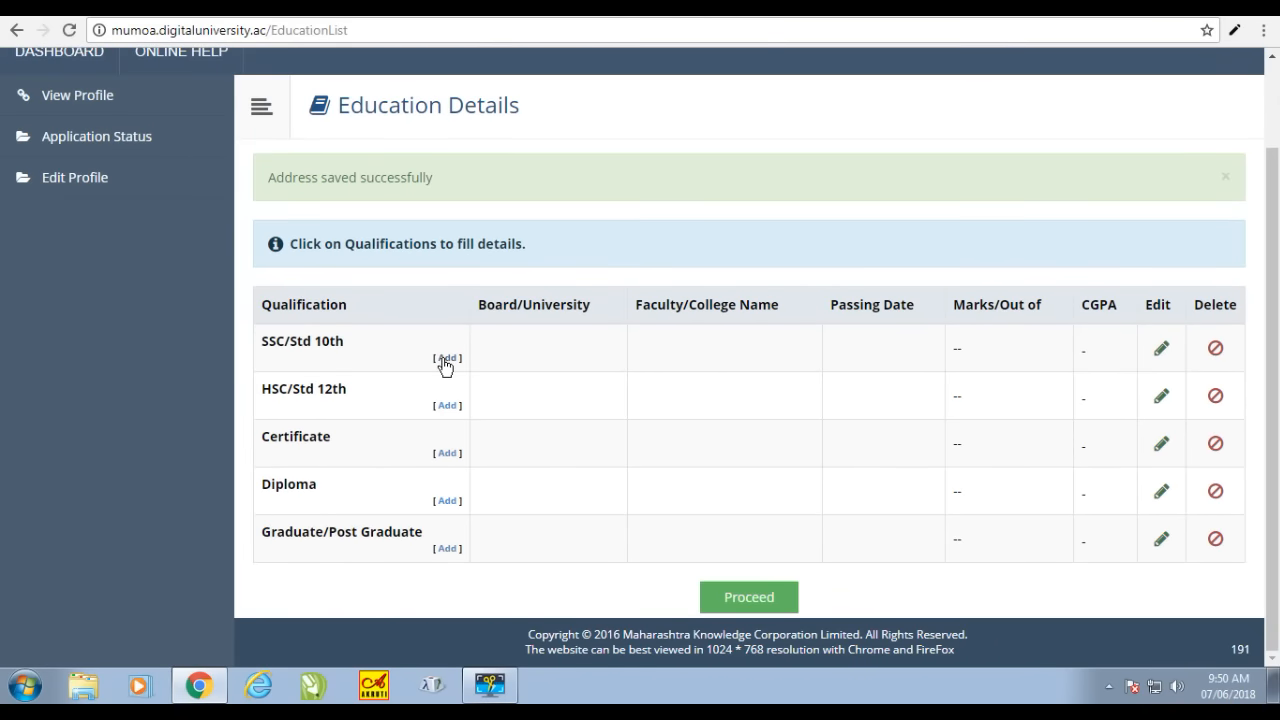
Start an SSC/Std 10th entry: Maharashtra board, school 'bhaskar hindi high school', result March 2016
{"action": "left_click", "coordinate": [447, 359]}
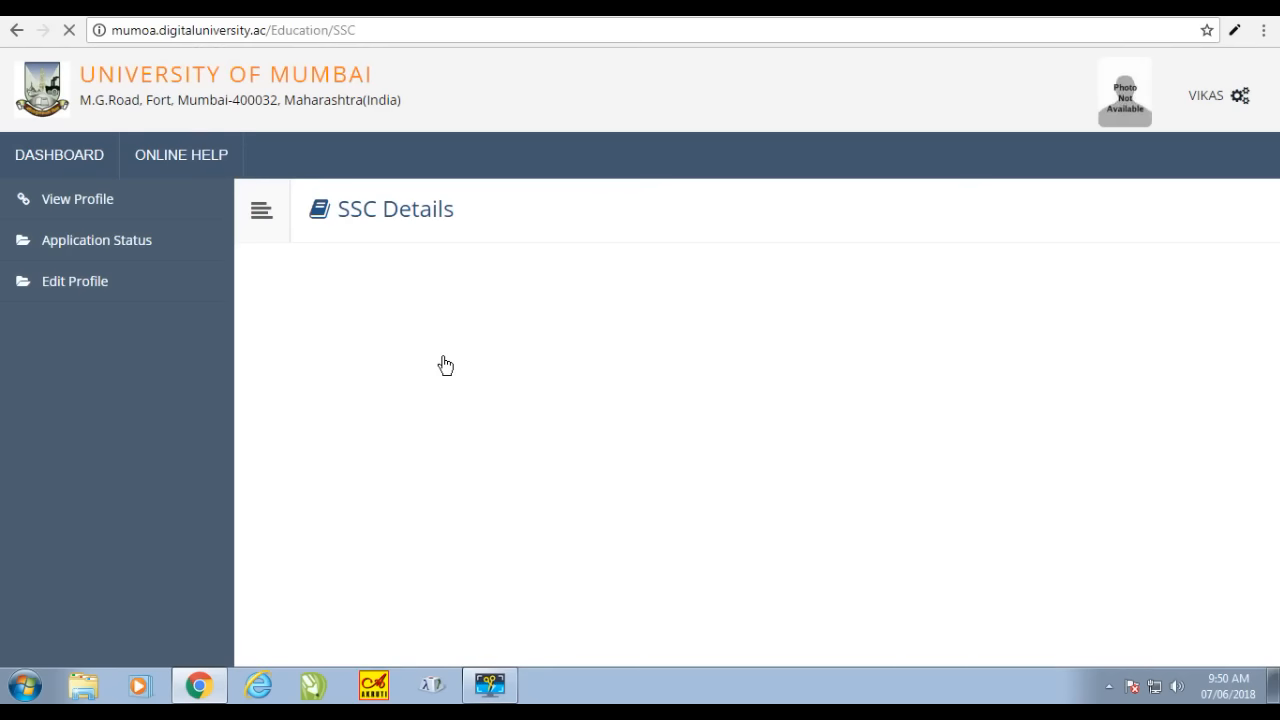
{"action": "left_click", "coordinate": [625, 349]}
{"action": "left_click", "coordinate": [780, 549]}
{"action": "left_click", "coordinate": [581, 398]}
{"action": "type", "text": "bhaskar hindi high school"}
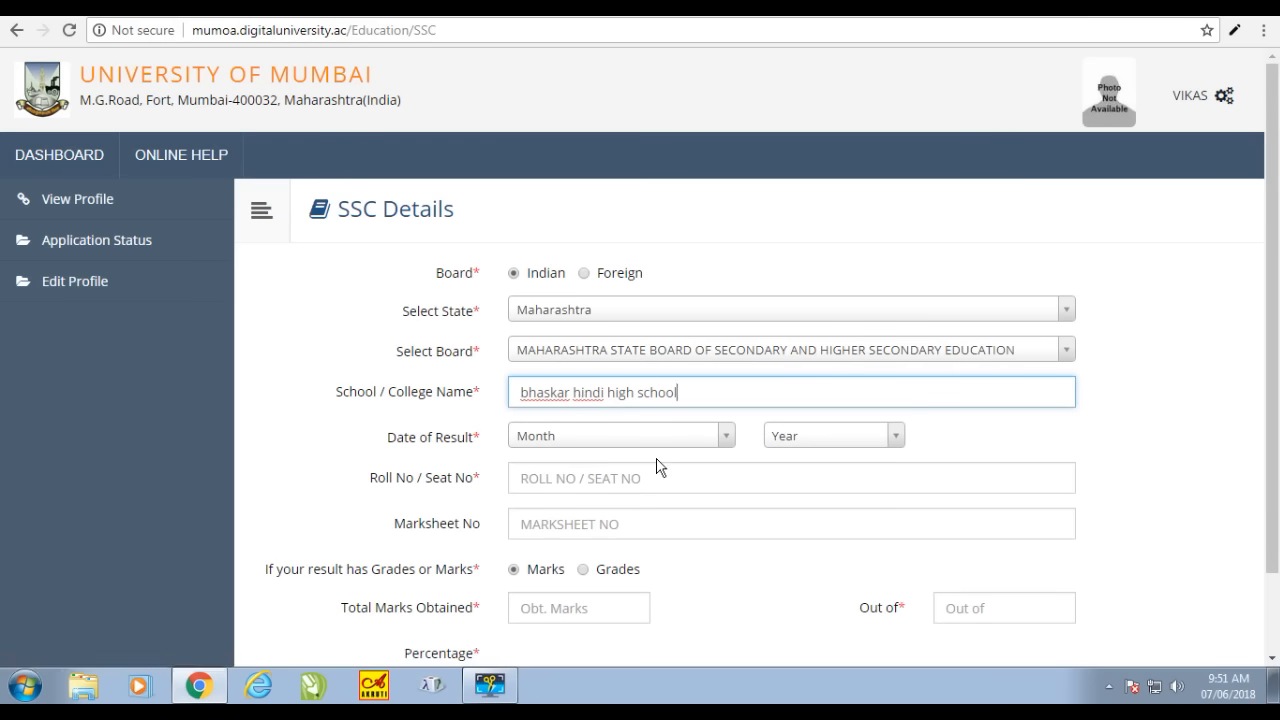
{"action": "left_click", "coordinate": [637, 438]}
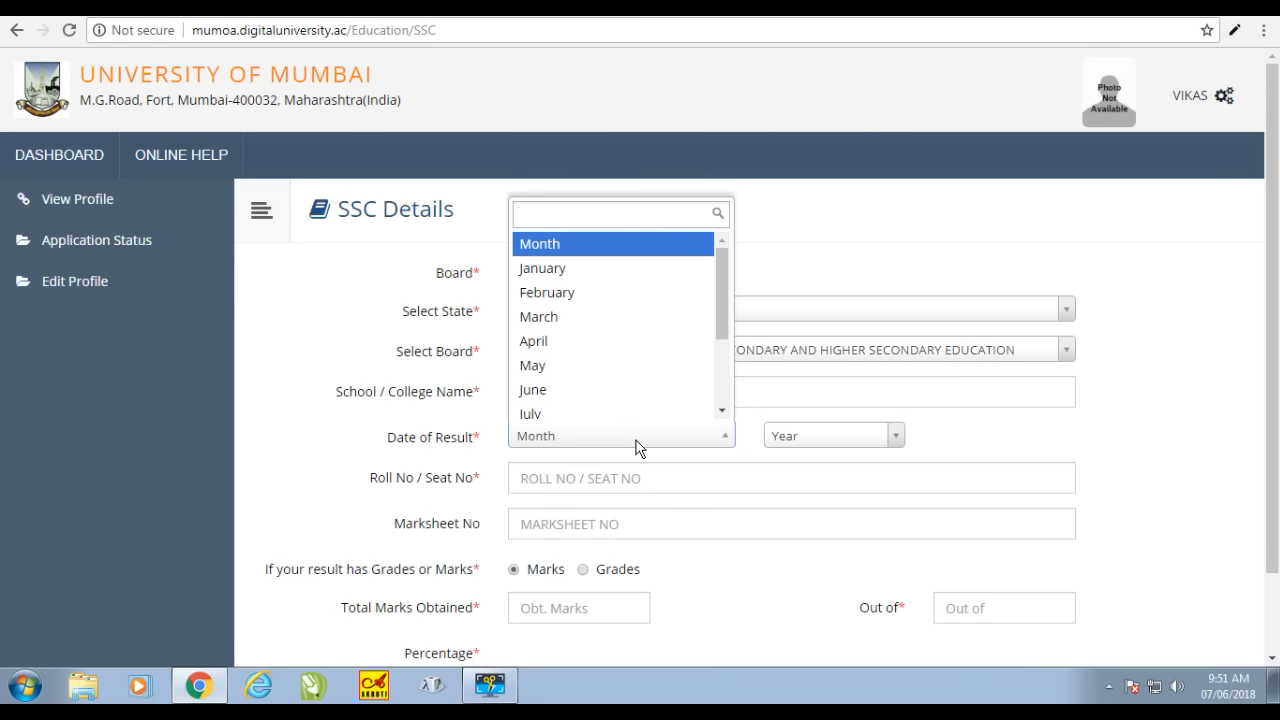
{"action": "left_click", "coordinate": [565, 318]}
{"action": "left_click", "coordinate": [835, 436]}
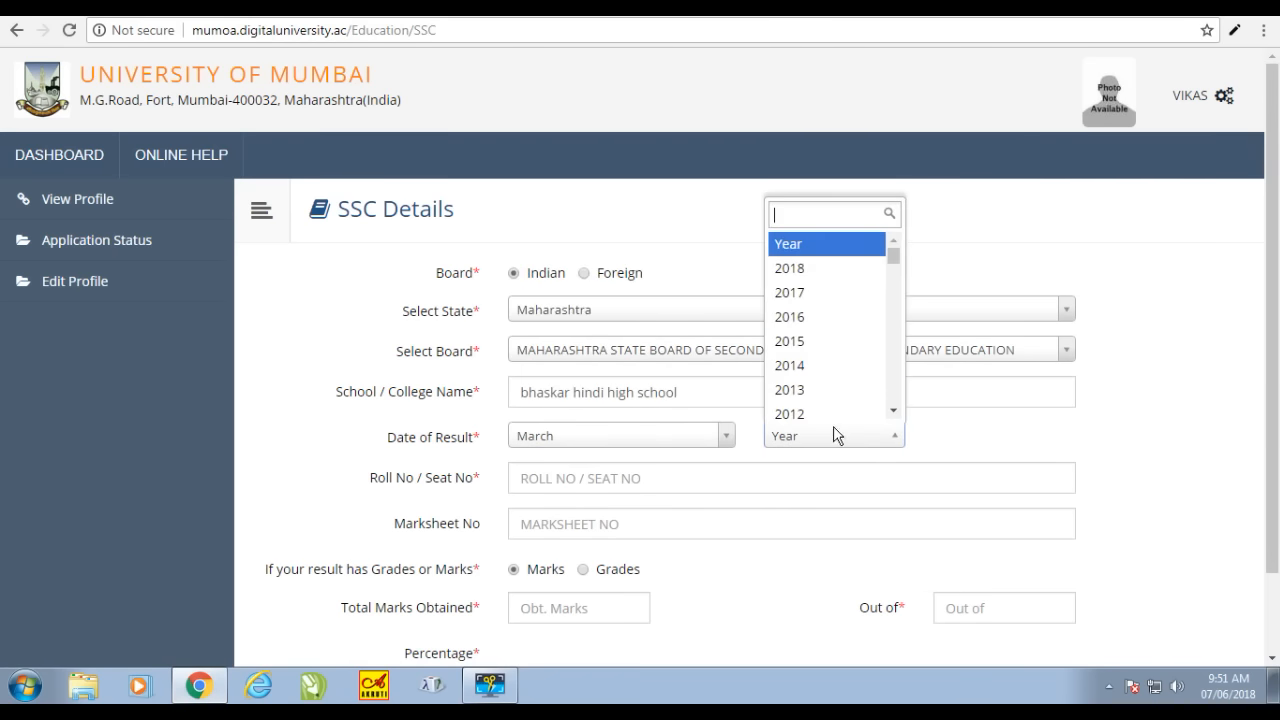
{"action": "left_click", "coordinate": [810, 320]}
Enter the seat and marksheet numbers and marks 314 out of 500, then save the SSC entry
{"action": "left_click", "coordinate": [628, 480]}
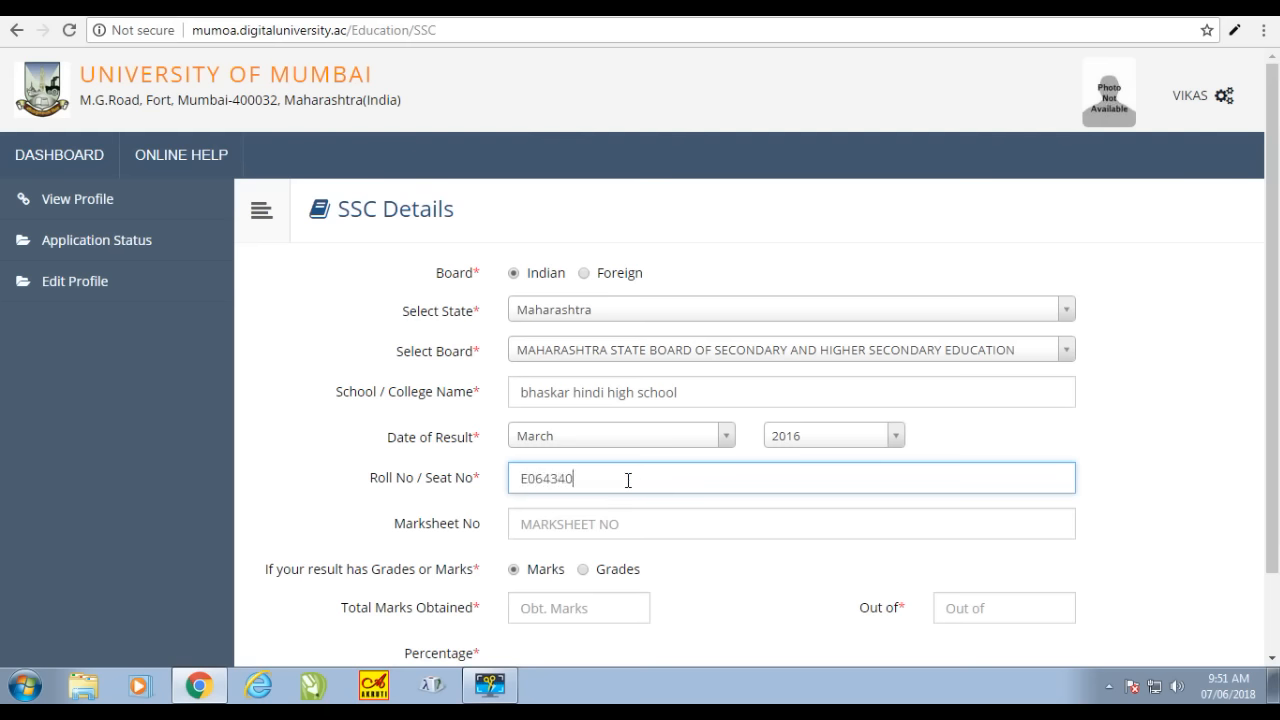
{"action": "key", "text": "Tab"}
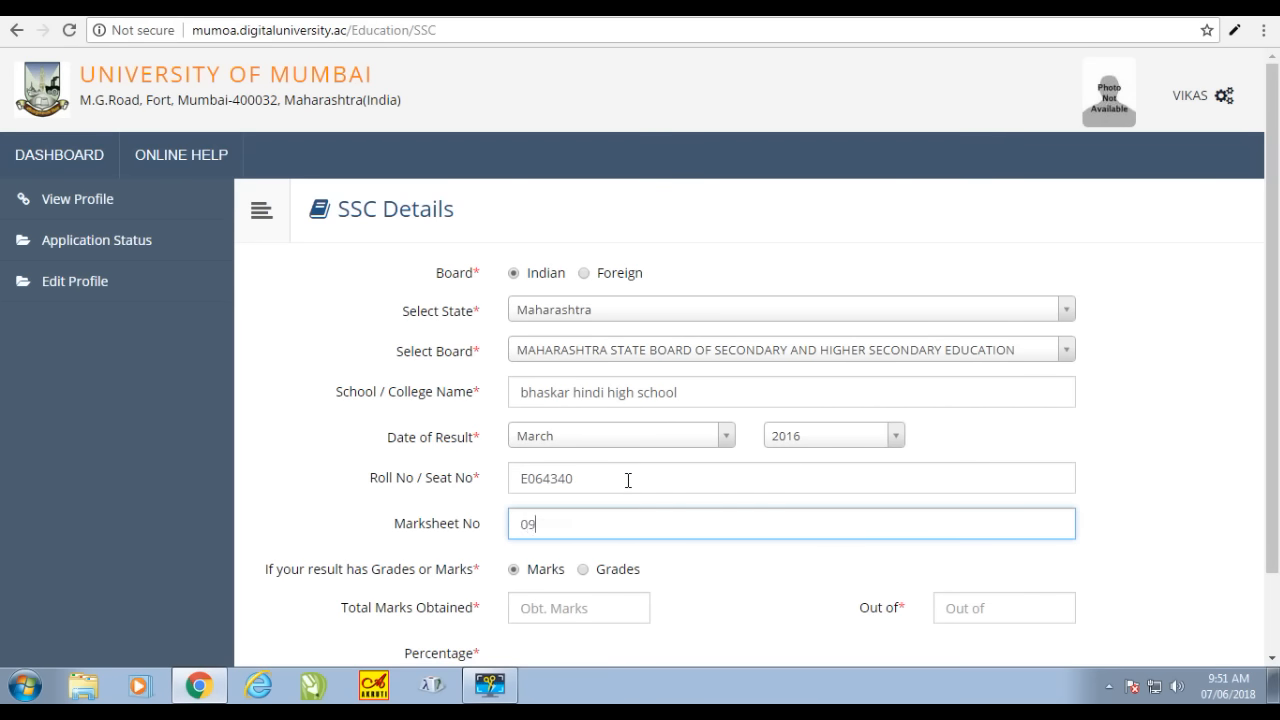
{"action": "scroll", "coordinate": [600, 490], "scroll_direction": "down", "scroll_amount": 1}
{"action": "left_click", "coordinate": [567, 513]}
{"action": "type", "text": "314"}
{"action": "left_click", "coordinate": [1032, 517]}
{"action": "type", "text": "500"}
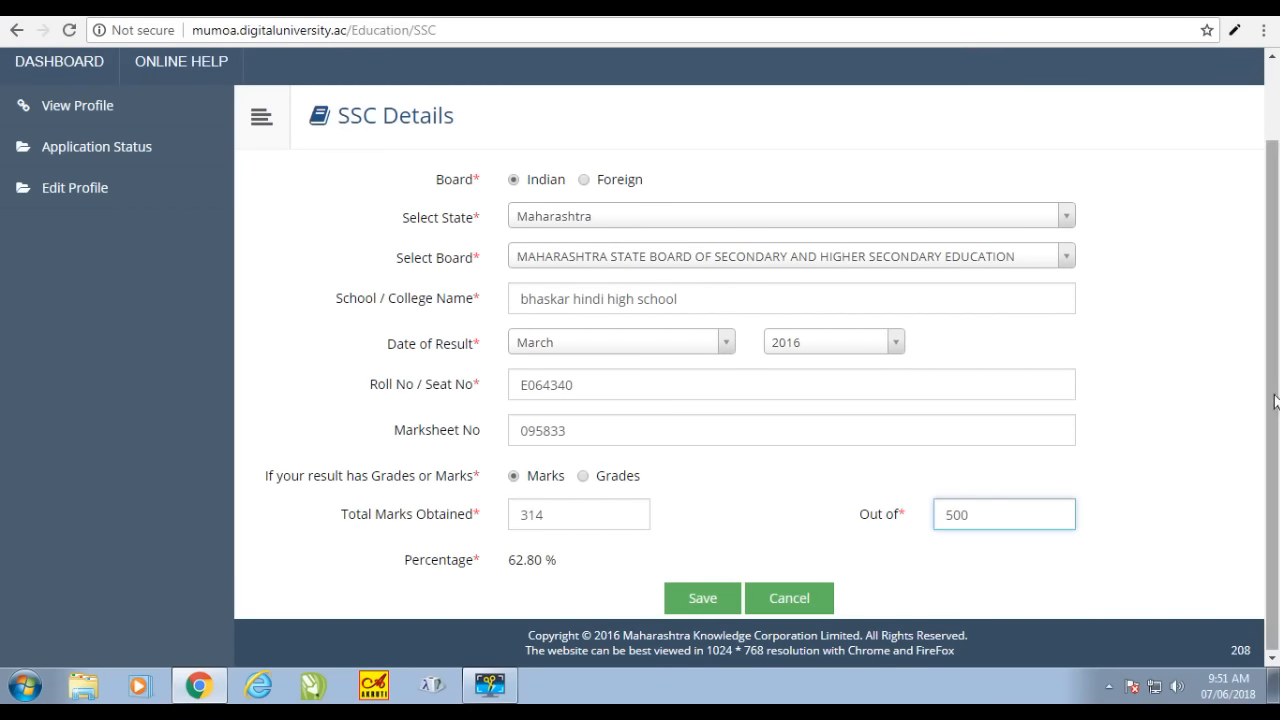
{"action": "left_click_drag", "start_coordinate": [1277, 379], "coordinate": [1277, 380]}
{"action": "left_click", "coordinate": [706, 600]}
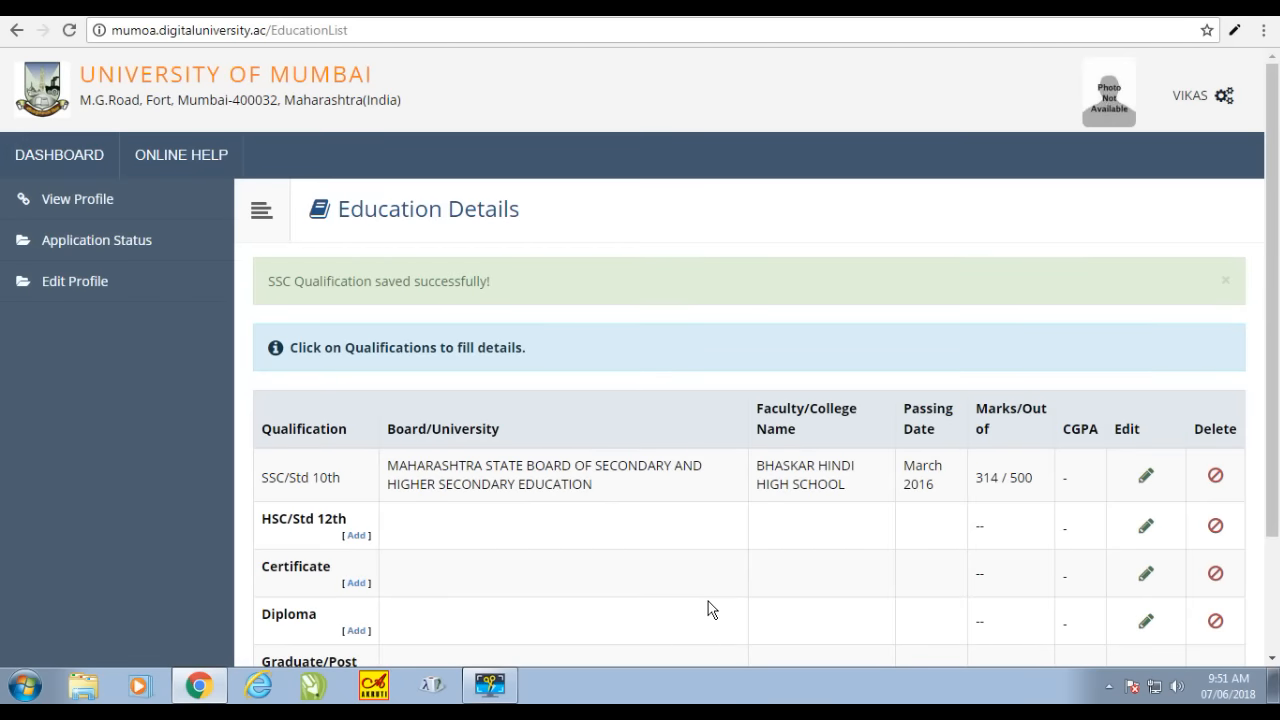
Start an HSC/Std 12th entry: Maharashtra board, Commerce stream, college 'saket college kalyan east'
{"action": "left_click_drag", "start_coordinate": [1277, 328], "coordinate": [1277, 370]}
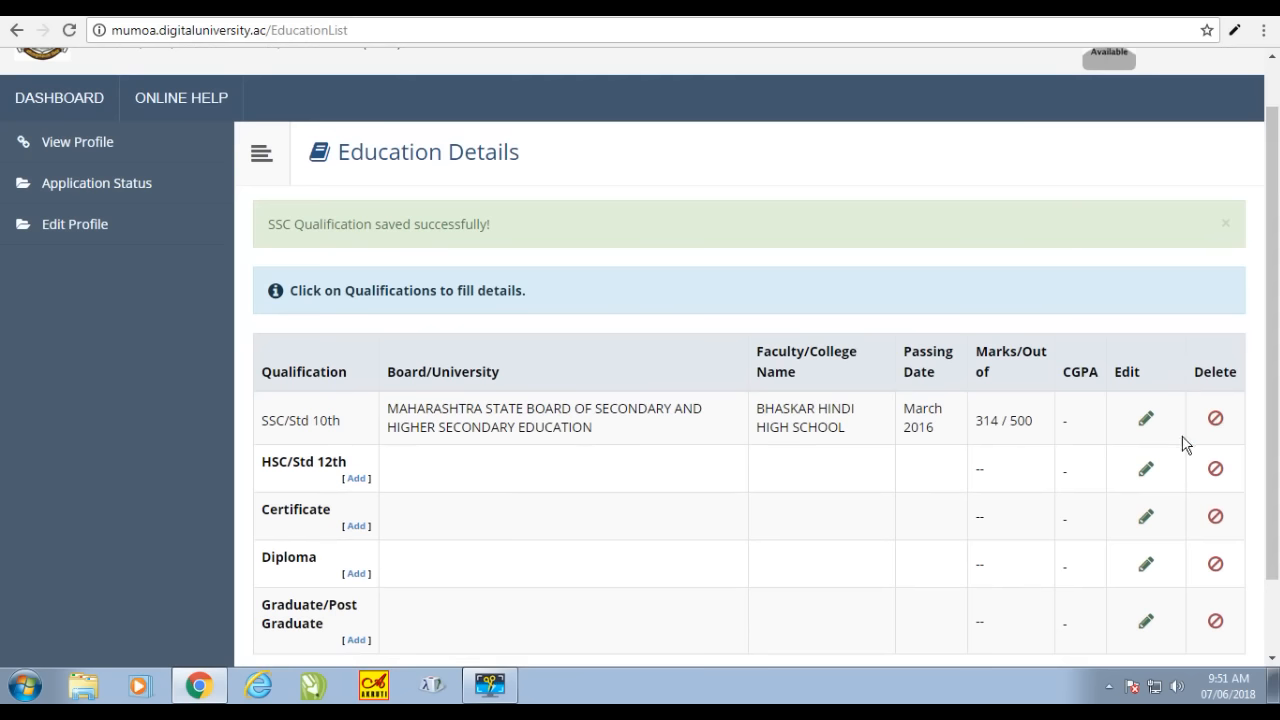
{"action": "left_click", "coordinate": [356, 478]}
{"action": "left_click", "coordinate": [593, 349]}
{"action": "left_click", "coordinate": [590, 546]}
{"action": "left_click", "coordinate": [590, 390]}
{"action": "left_click", "coordinate": [580, 514]}
{"action": "left_click", "coordinate": [578, 432]}
{"action": "type", "text": "saket college ka"}
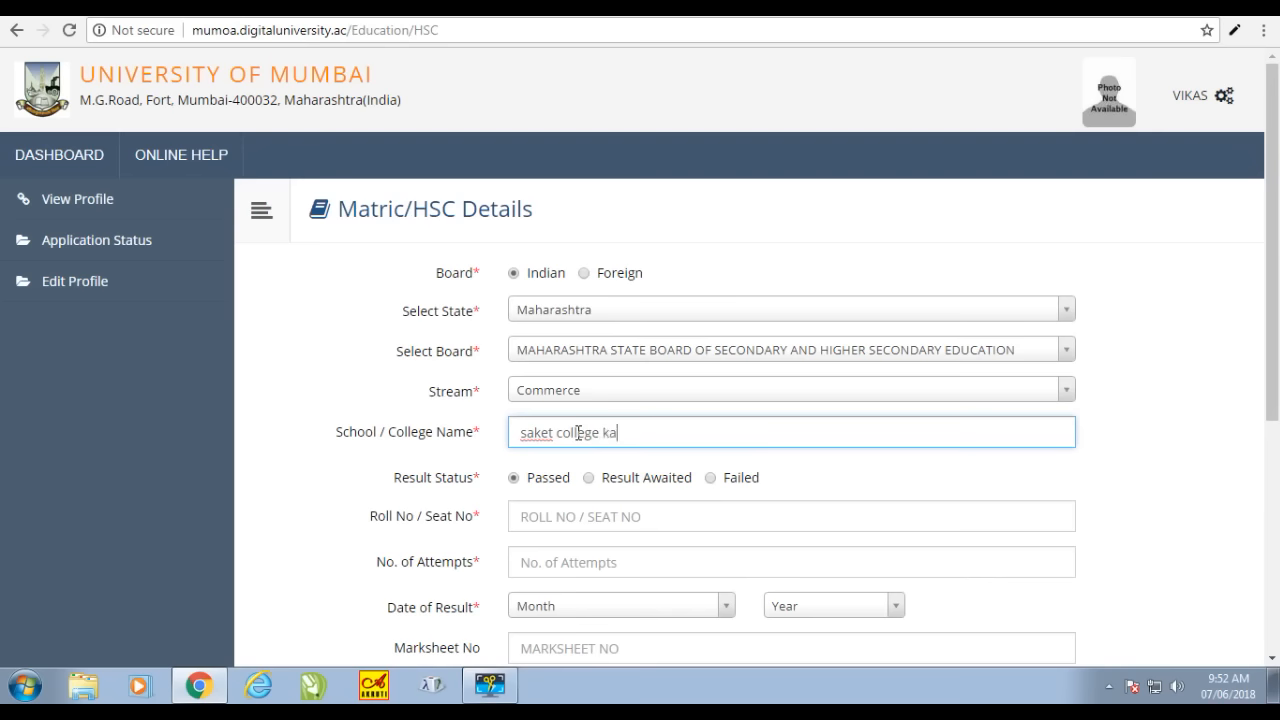
{"action": "type", "text": "lyan east"}
{"action": "key", "text": "Tab"}
Enter the HSC seat number, 1 attempt, and a result date of May 2018
{"action": "scroll", "coordinate": [651, 420], "scroll_direction": "down", "scroll_amount": 1}
{"action": "left_click", "coordinate": [633, 427]}
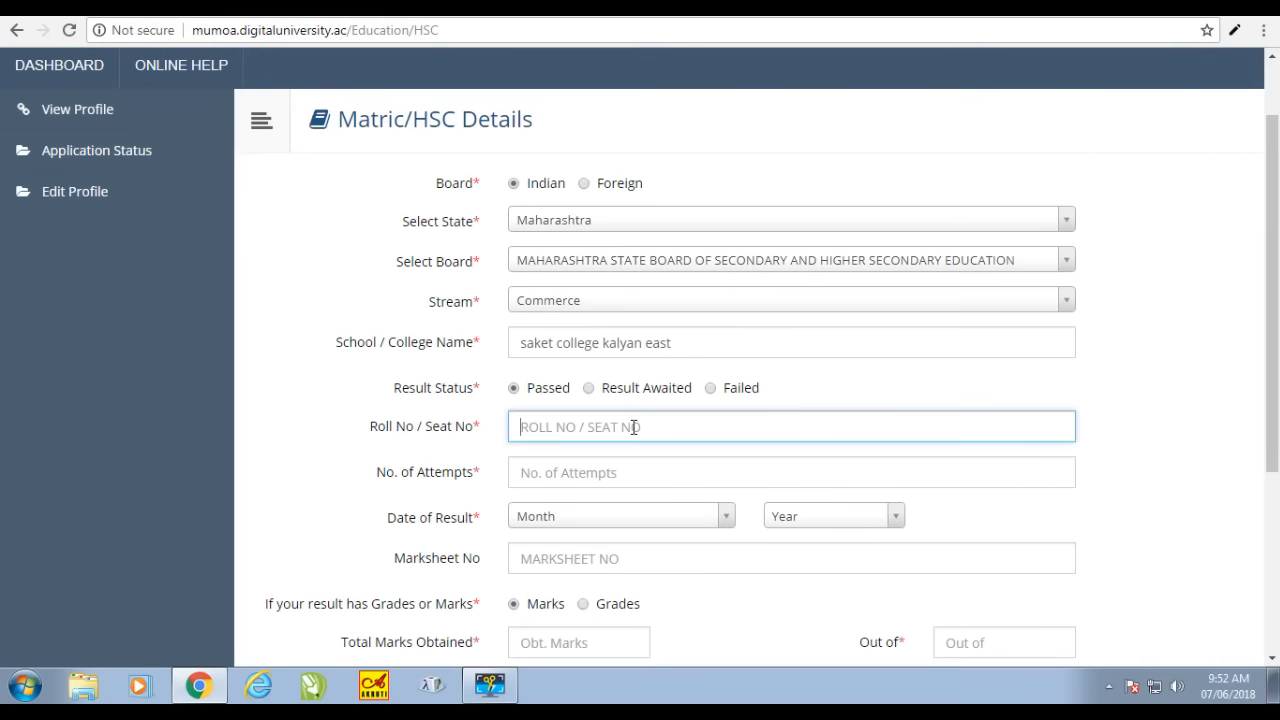
{"action": "type", "text": "M"}
{"action": "left_click", "coordinate": [643, 478]}
{"action": "type", "text": "1"}
{"action": "left_click", "coordinate": [620, 516]}
{"action": "left_click", "coordinate": [660, 469]}
{"action": "left_click", "coordinate": [866, 516]}
{"action": "left_click", "coordinate": [849, 409]}
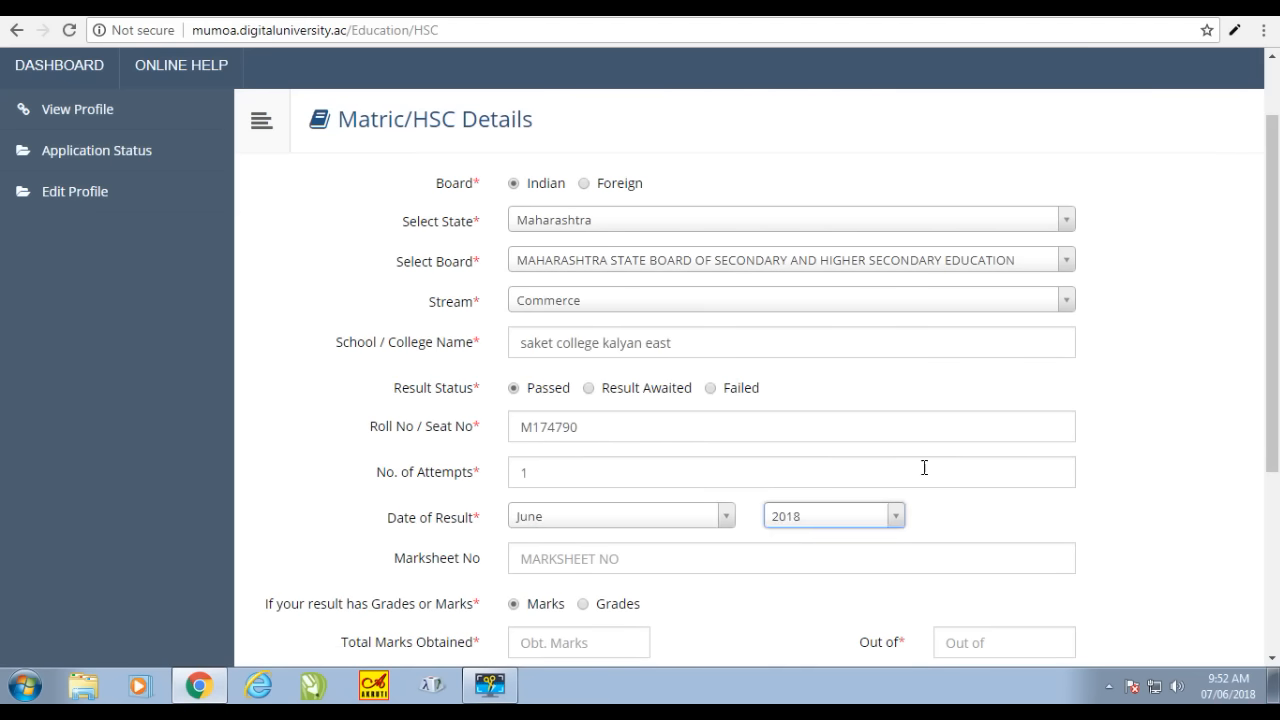
{"action": "scroll", "coordinate": [849, 409], "scroll_direction": "down", "scroll_amount": 1}
{"action": "left_click", "coordinate": [726, 416]}
{"action": "left_click", "coordinate": [560, 591]}
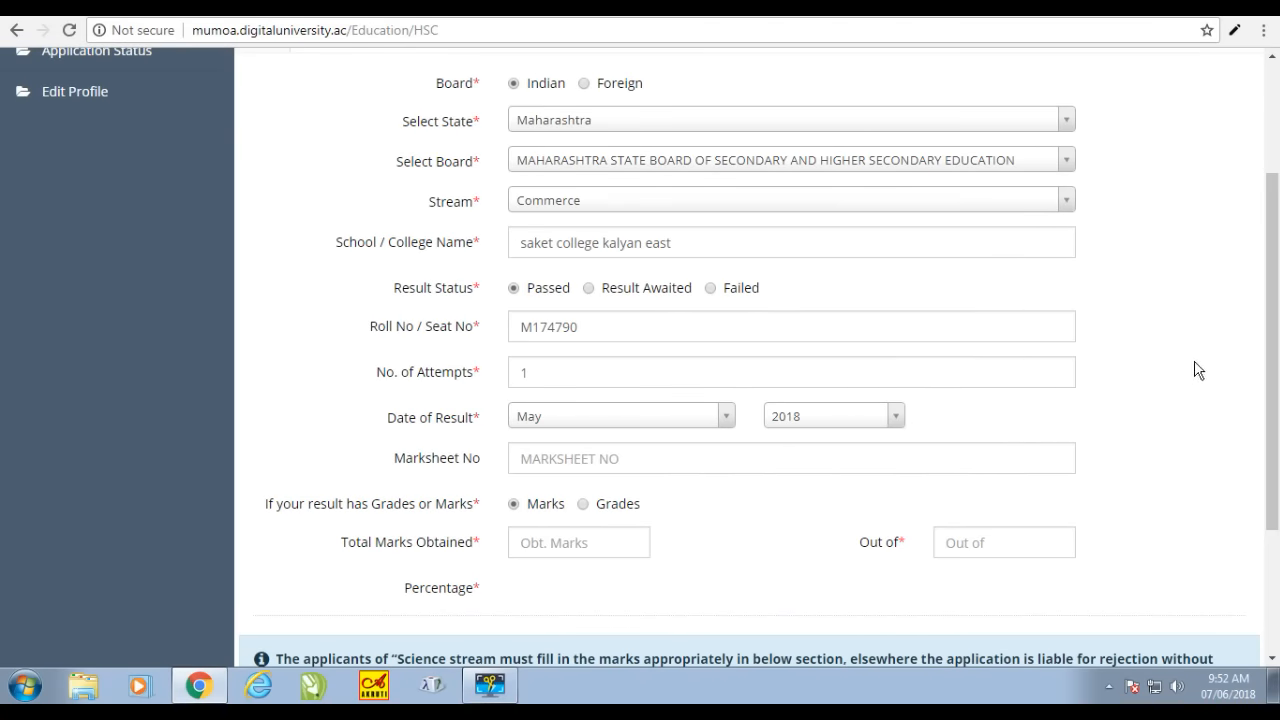
Enter marks 348 out of 650 and save the HSC qualification
{"action": "scroll", "coordinate": [1194, 369], "scroll_direction": "down", "scroll_amount": 2}
{"action": "left_click", "coordinate": [576, 395]}
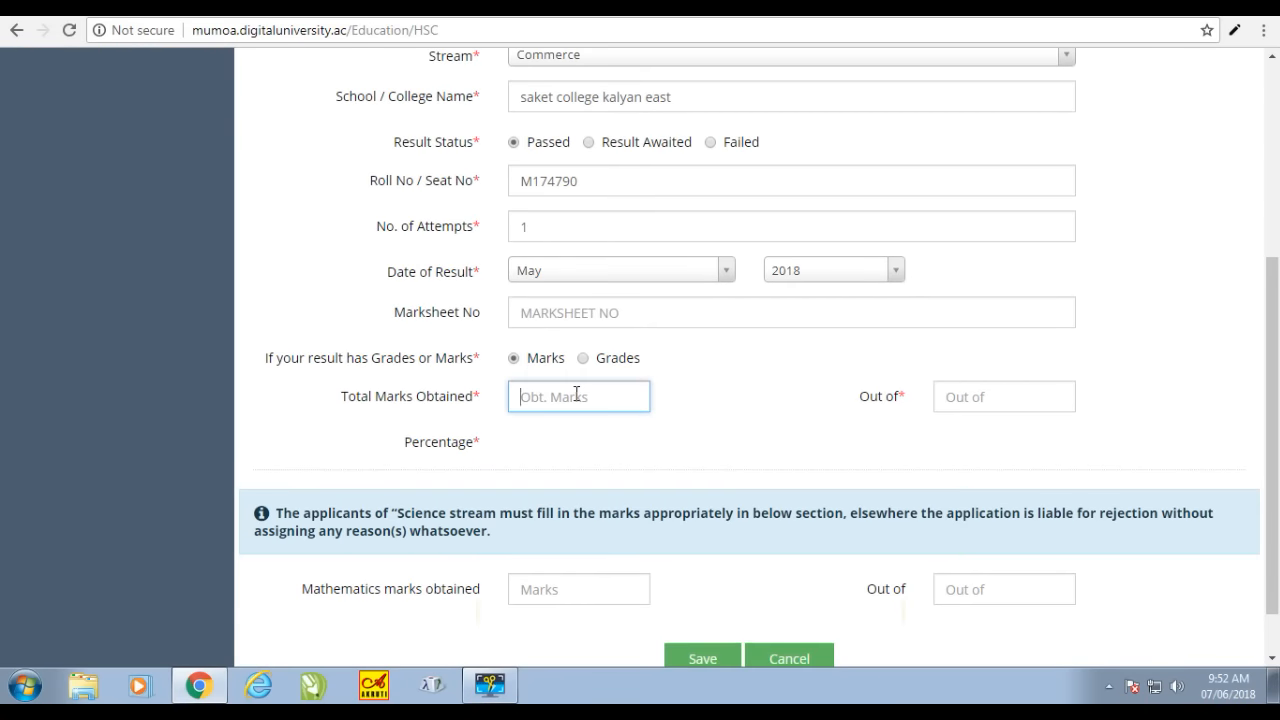
{"action": "type", "text": "348"}
{"action": "key", "text": "Tab"}
{"action": "type", "text": "650"}
{"action": "scroll", "coordinate": [1276, 392], "scroll_direction": "down", "scroll_amount": 1}
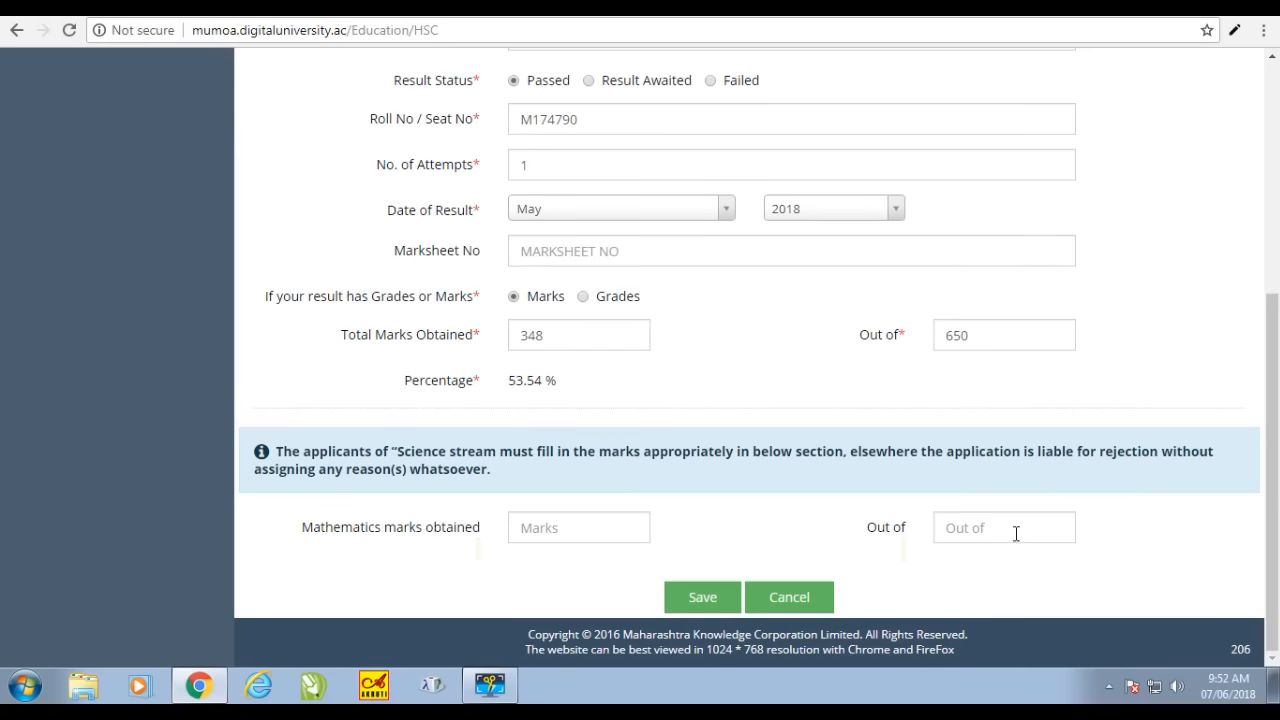
{"action": "left_click_drag", "start_coordinate": [1272, 448], "coordinate": [1262, 277]}
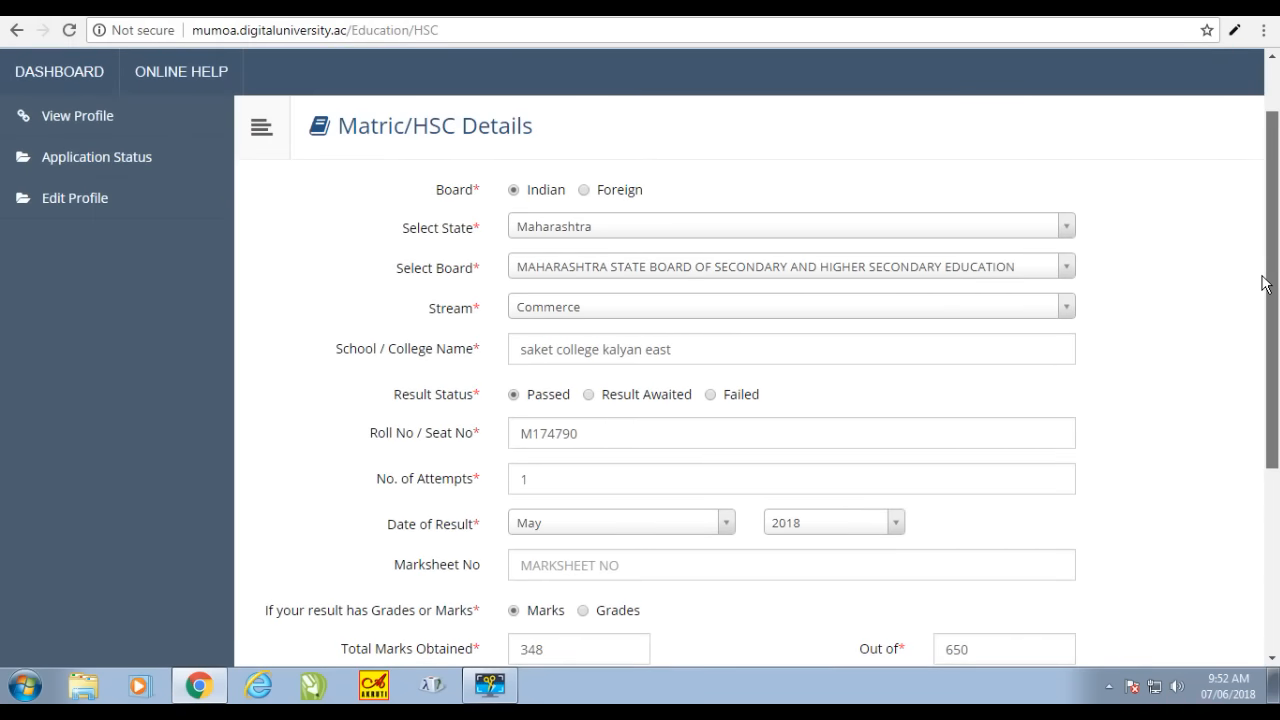
{"action": "scroll", "coordinate": [1262, 284], "scroll_direction": "down", "scroll_amount": 3}
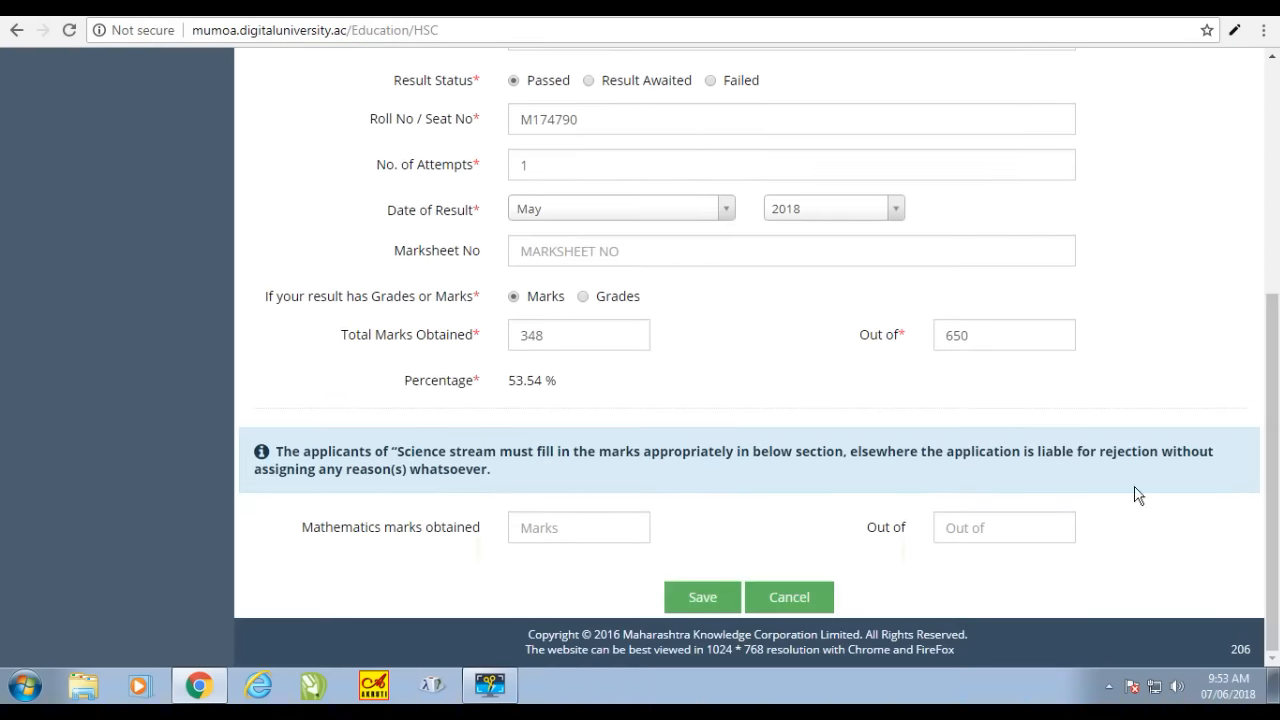
{"action": "left_click", "coordinate": [703, 598]}
{"action": "scroll", "coordinate": [1277, 480], "scroll_direction": "down", "scroll_amount": 2}
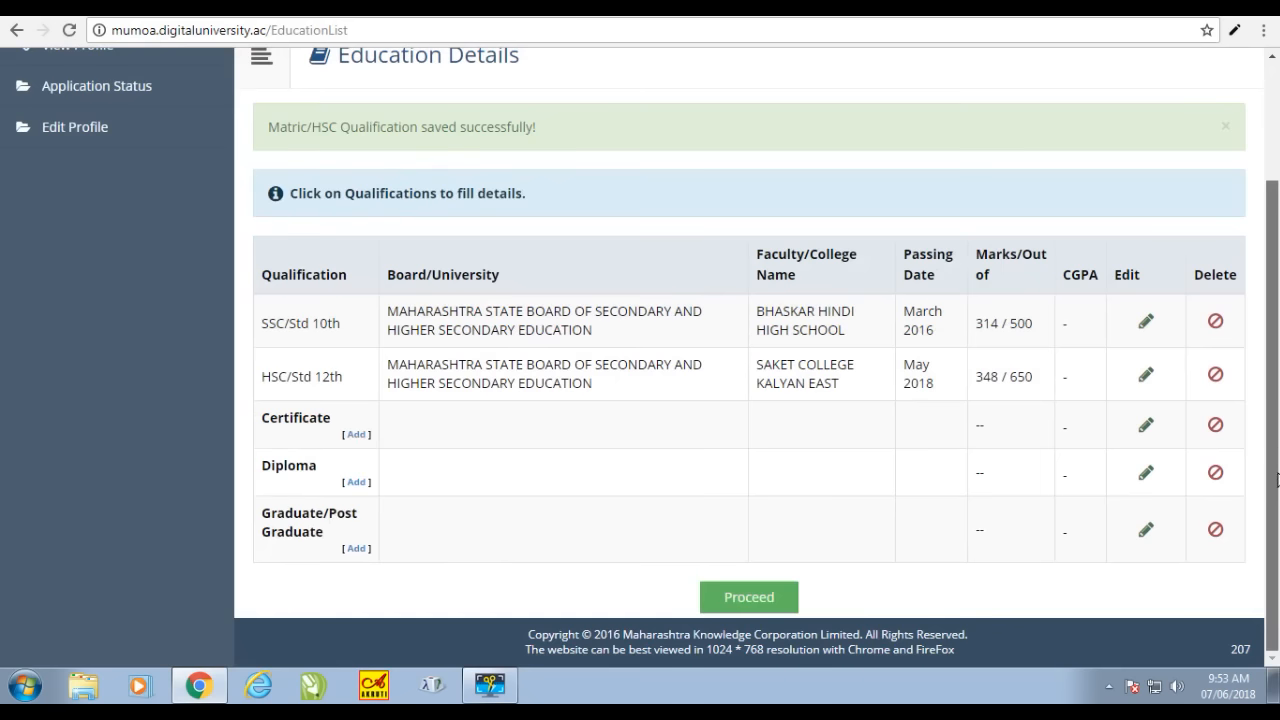
Proceed to Reservation Details, leaving the social reservation category unchanged
{"action": "left_click", "coordinate": [764, 608]}
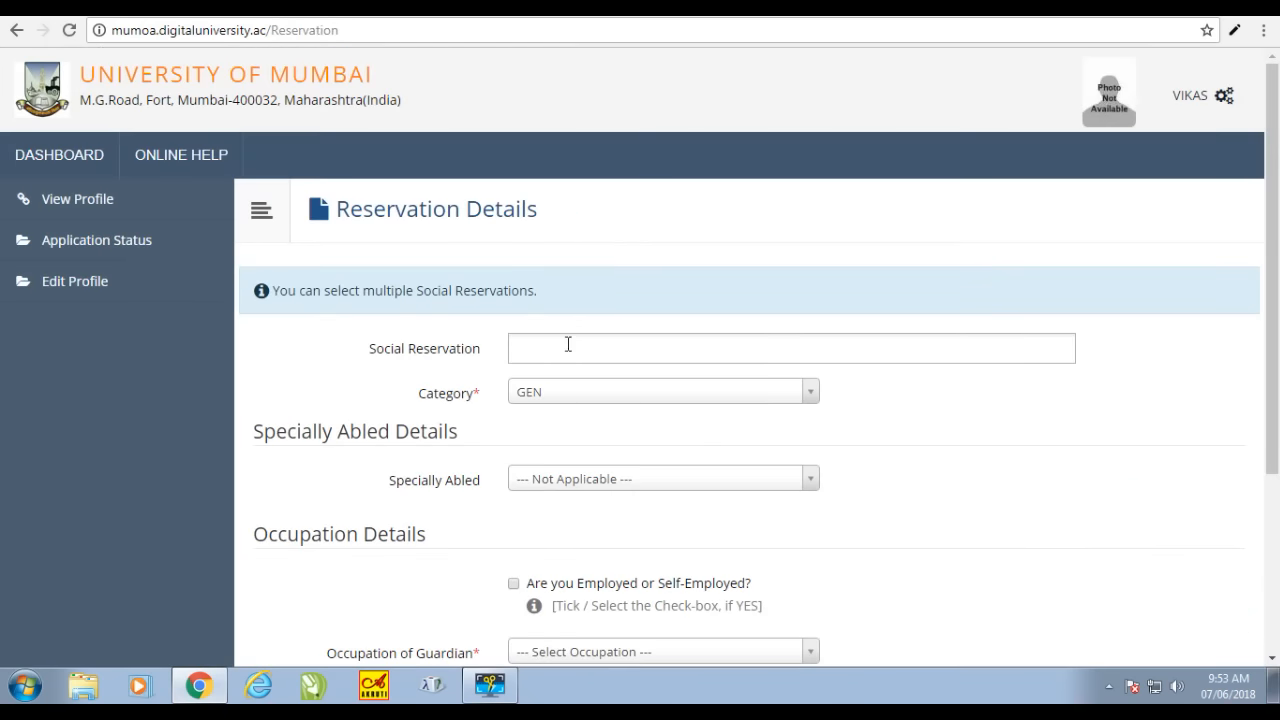
{"action": "left_click", "coordinate": [568, 344]}
{"action": "left_click", "coordinate": [386, 365]}
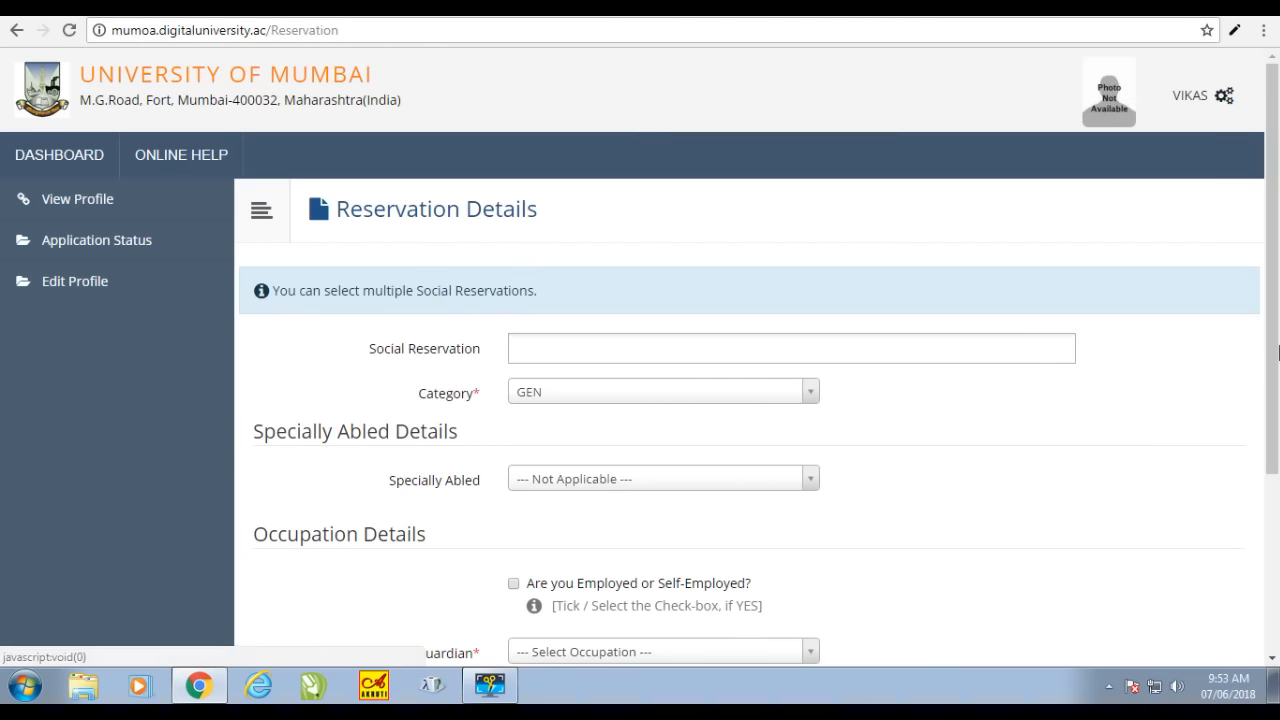
{"action": "scroll", "coordinate": [1278, 350], "scroll_direction": "down", "scroll_amount": 2}
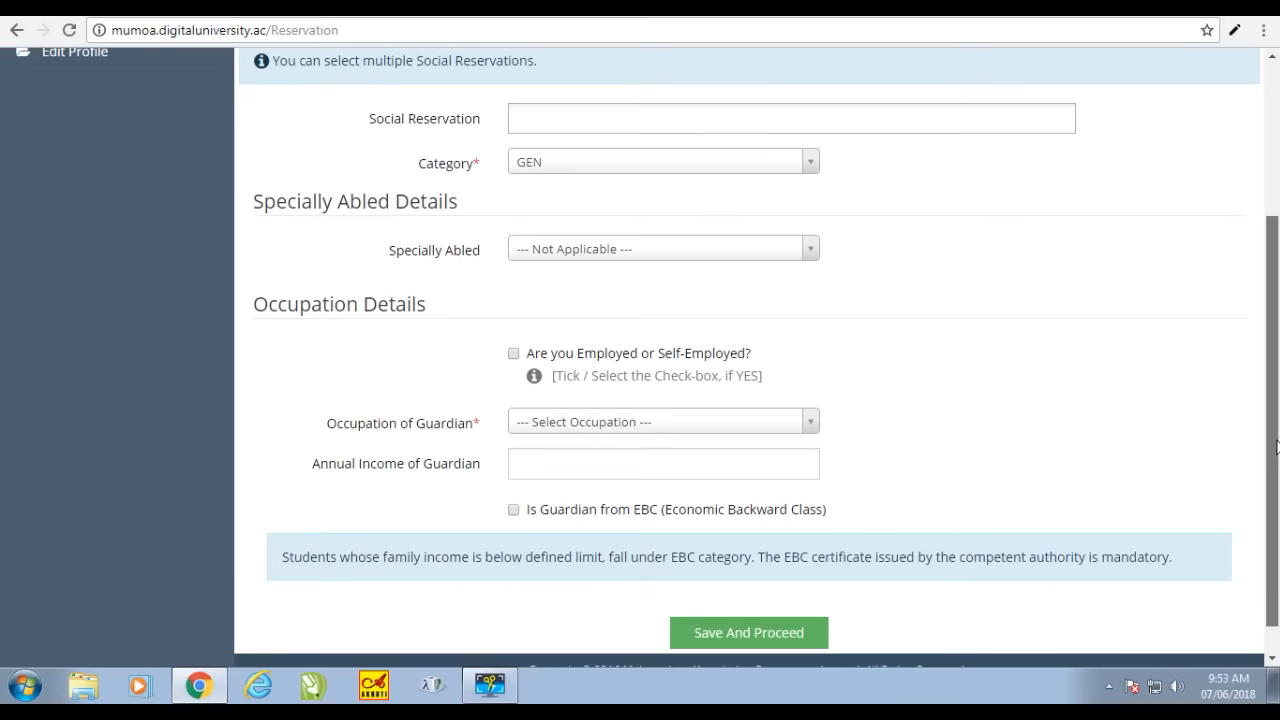
Set guardian occupation to Laborer and annual income to 80000, then save and proceed
{"action": "left_click", "coordinate": [698, 390]}
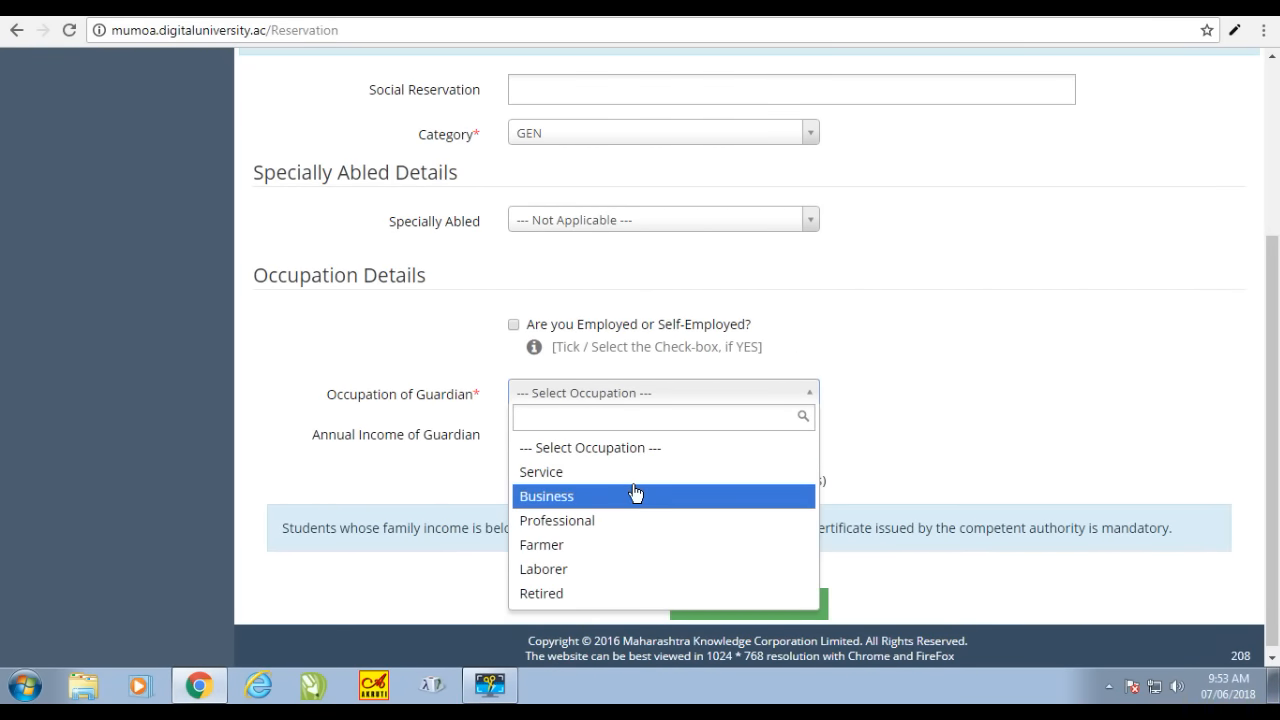
{"action": "left_click", "coordinate": [616, 572]}
{"action": "left_click", "coordinate": [575, 422]}
{"action": "type", "text": "80000"}
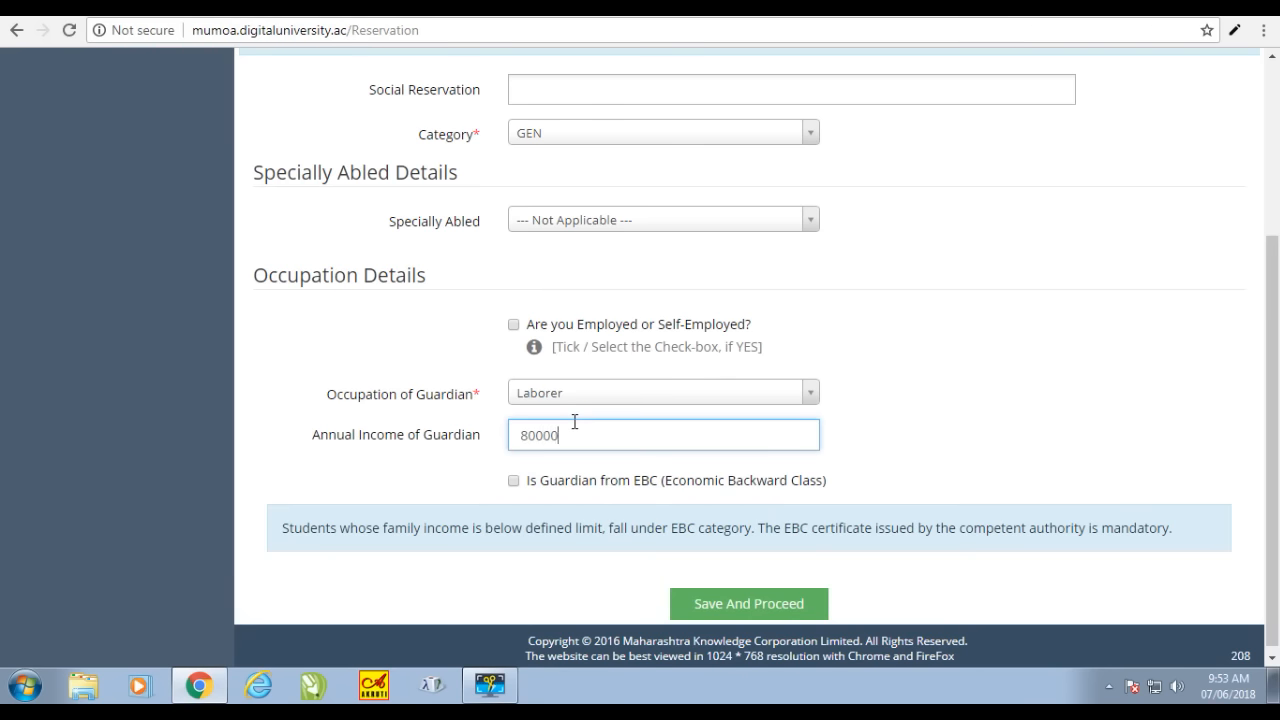
{"action": "left_click", "coordinate": [927, 427]}
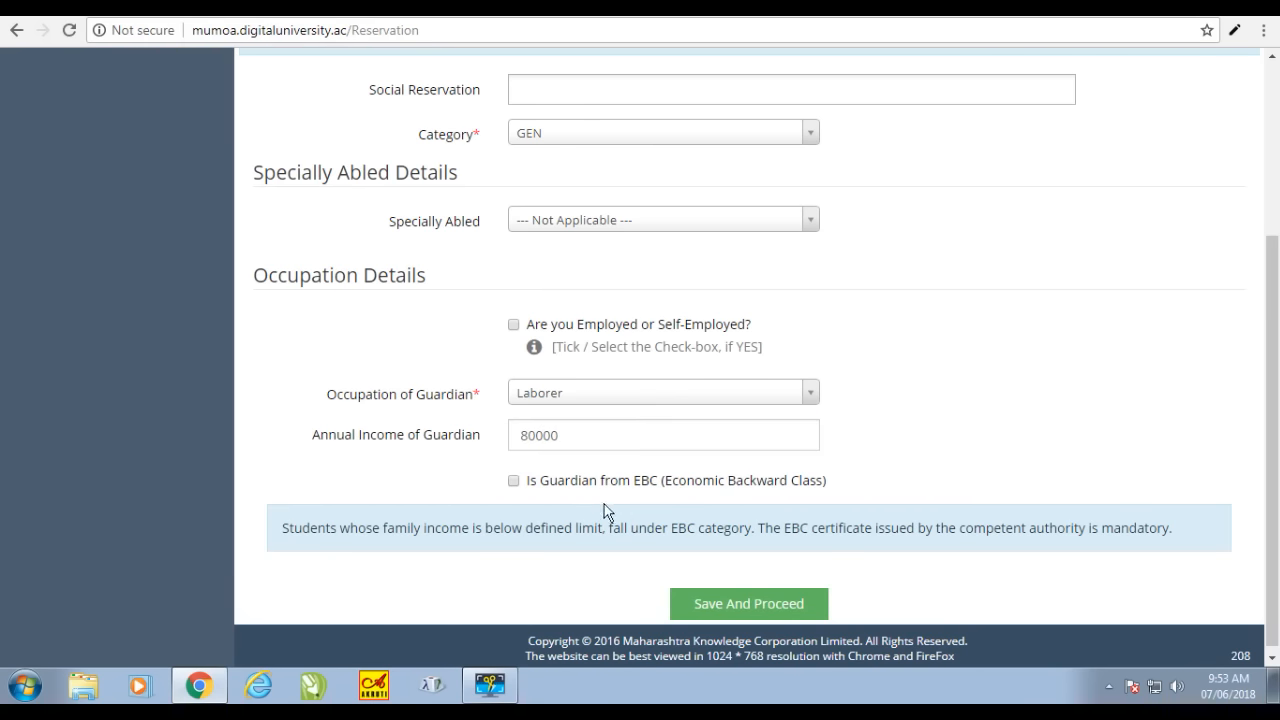
{"action": "left_click", "coordinate": [533, 437]}
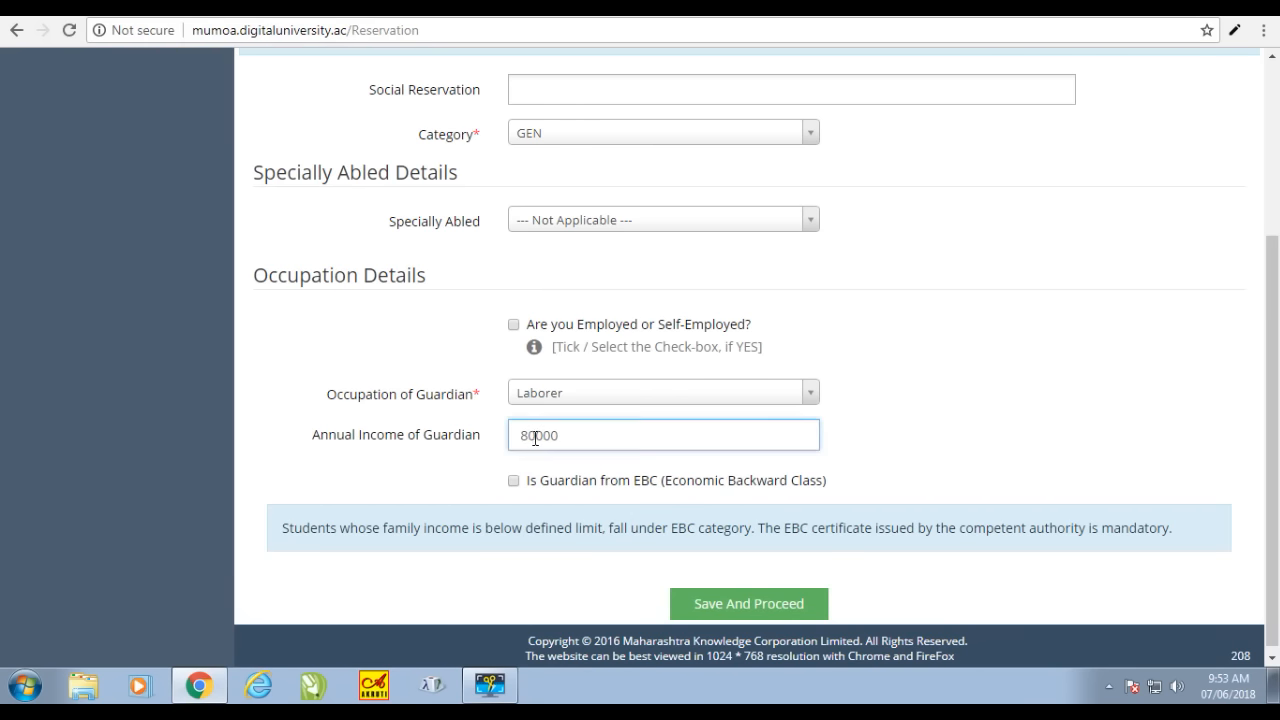
{"action": "left_click", "coordinate": [717, 603]}
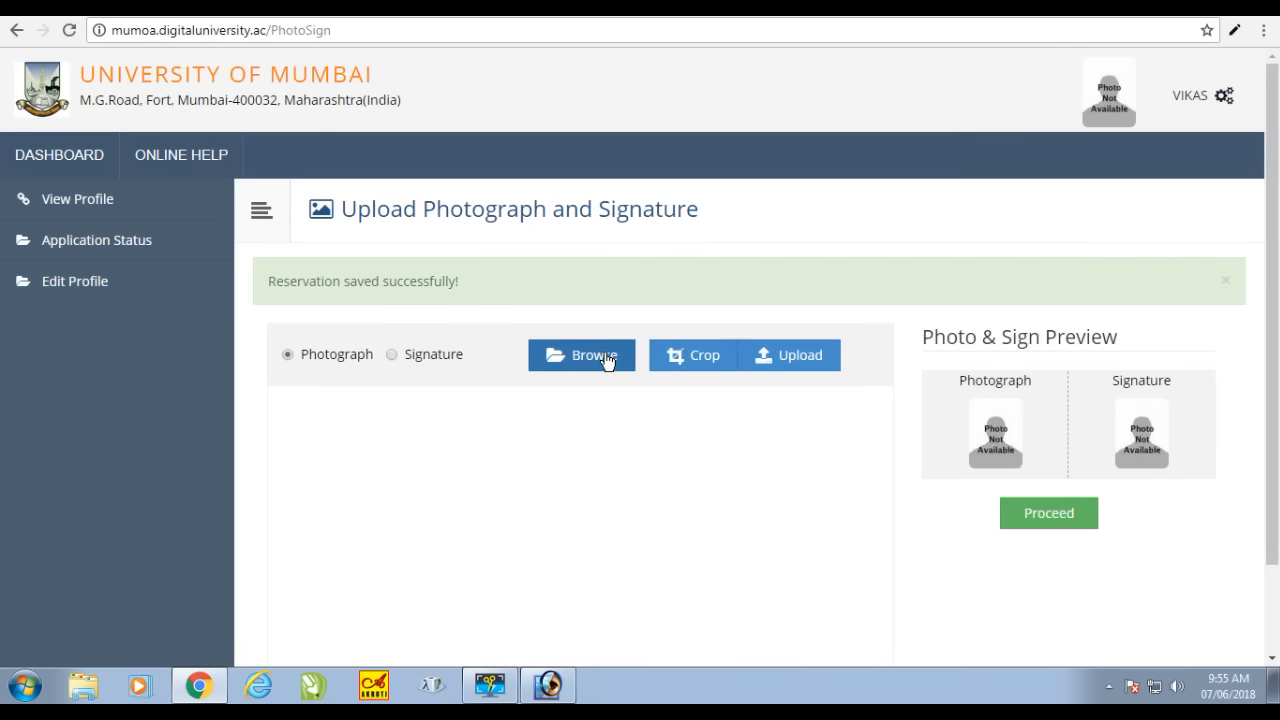
Load the passport photo from the Desktop, crop it, and upload it to the preview
{"action": "left_click", "coordinate": [608, 357]}
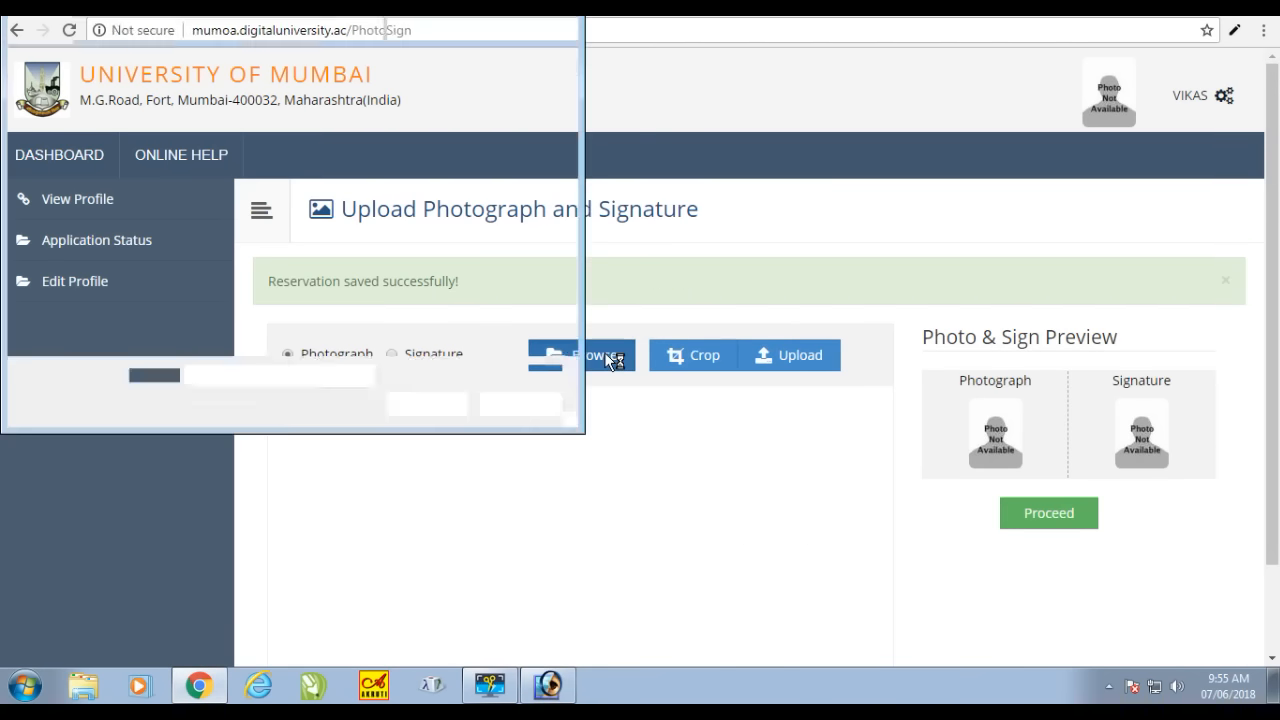
{"action": "left_click_drag", "start_coordinate": [568, 108], "coordinate": [556, 204]}
{"action": "left_click", "coordinate": [295, 320]}
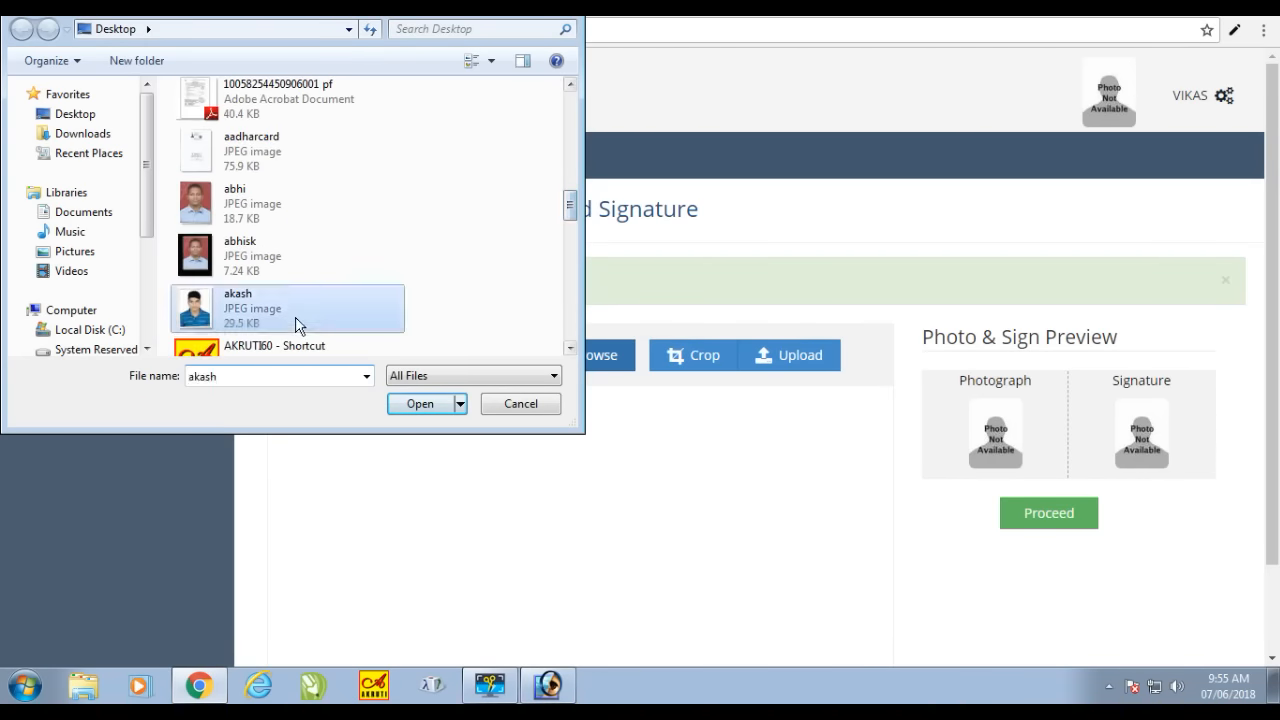
{"action": "double_click", "coordinate": [295, 320]}
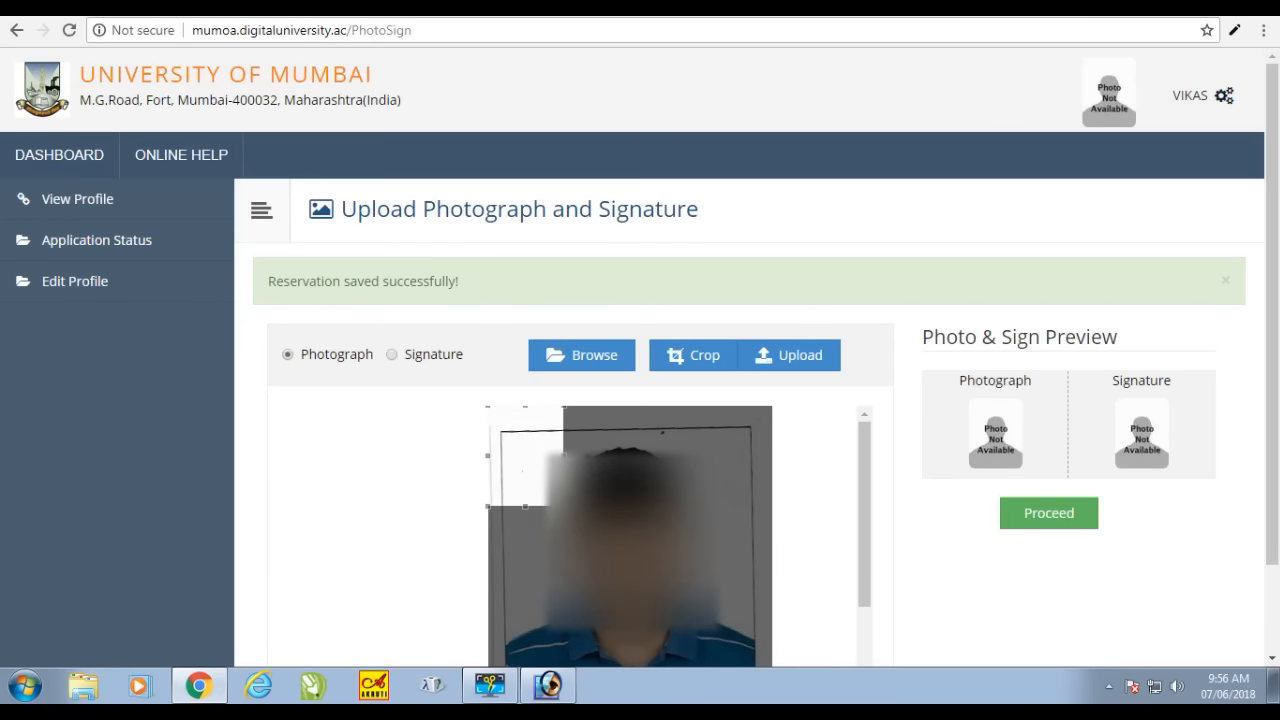
{"action": "scroll", "coordinate": [1278, 466], "scroll_direction": "down", "scroll_amount": 2}
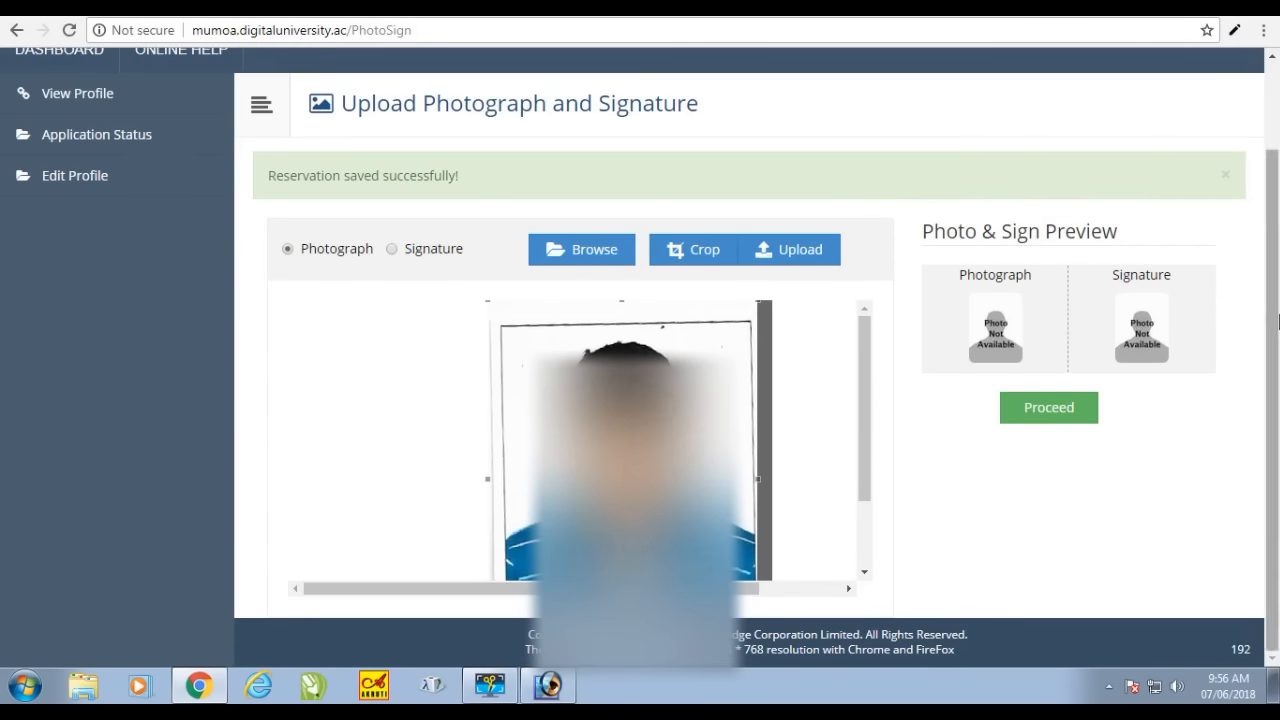
{"action": "left_click_drag", "start_coordinate": [866, 400], "coordinate": [877, 514]}
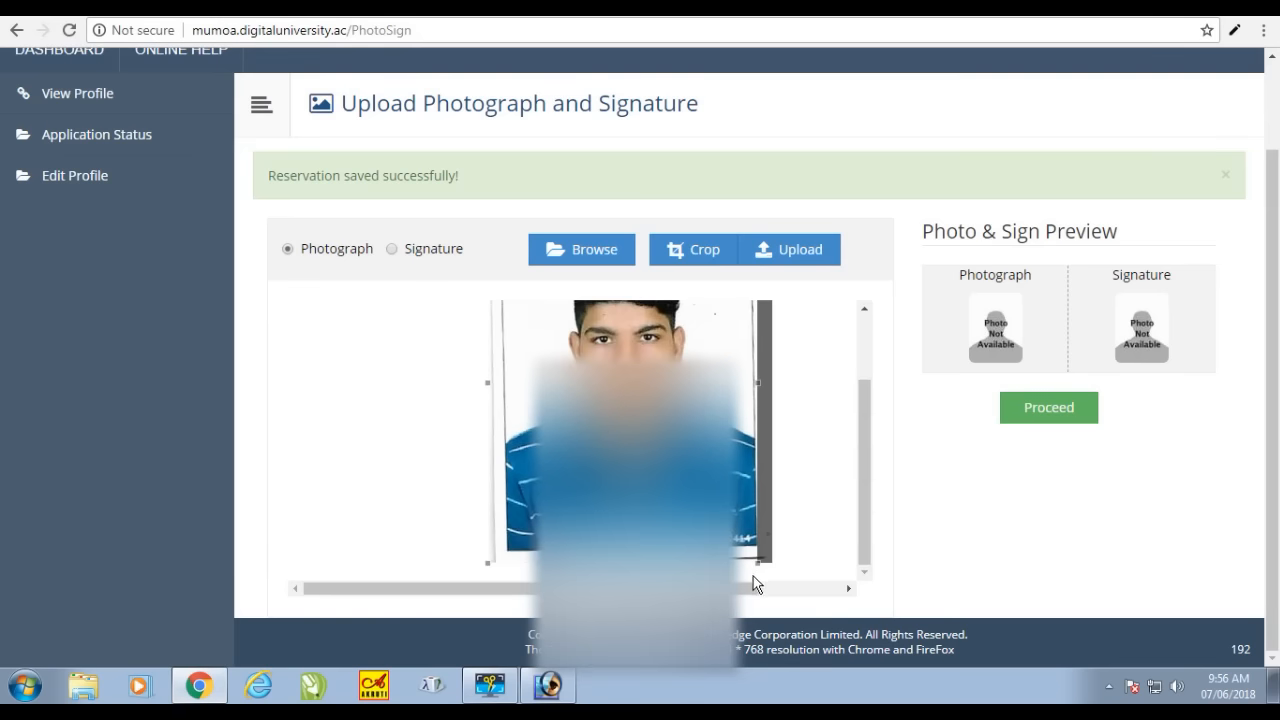
{"action": "left_click", "coordinate": [693, 258]}
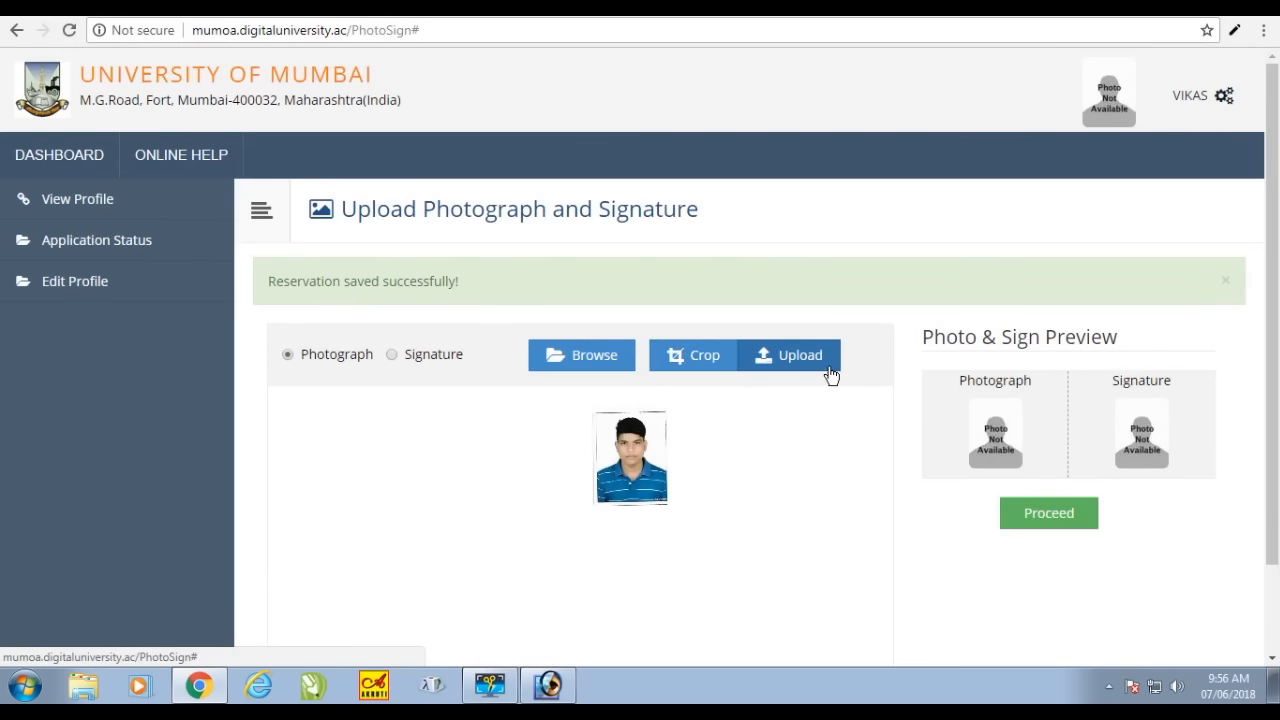
{"action": "left_click", "coordinate": [830, 374]}
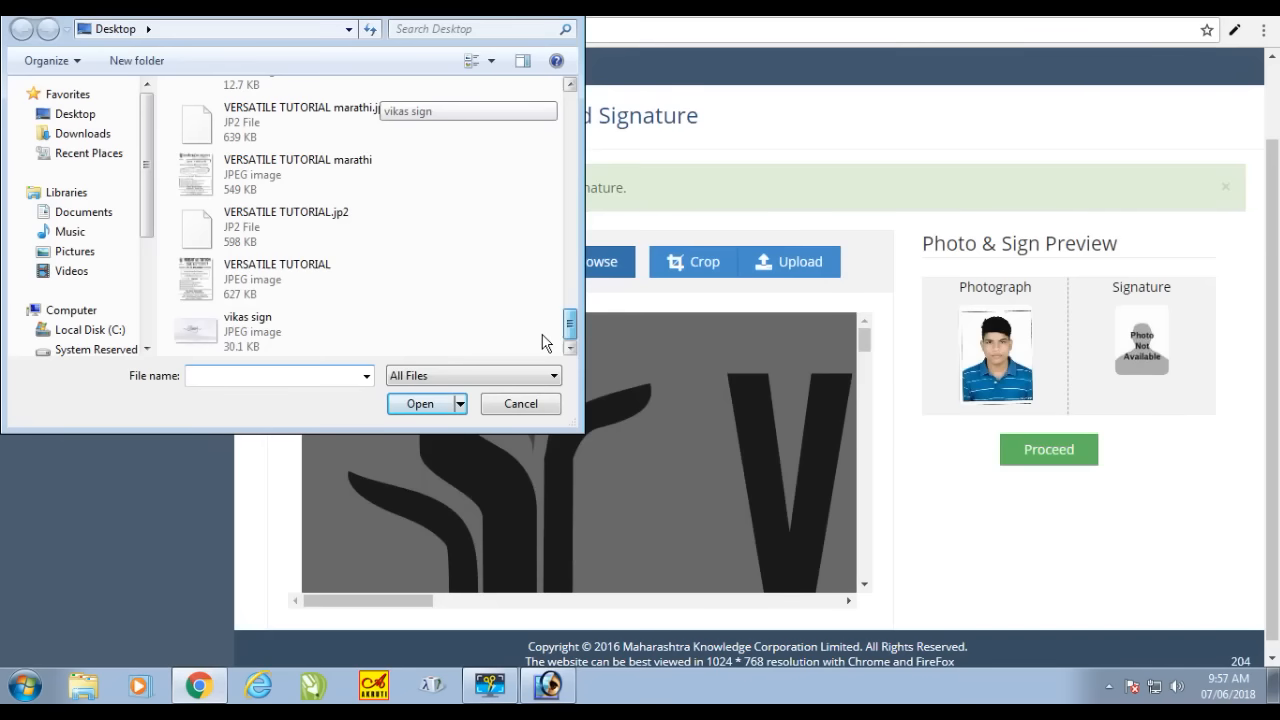
Load the signature image, fit the crop box around it, crop it and continue to Contact Details
{"action": "left_click", "coordinate": [286, 337]}
{"action": "double_click", "coordinate": [283, 337]}
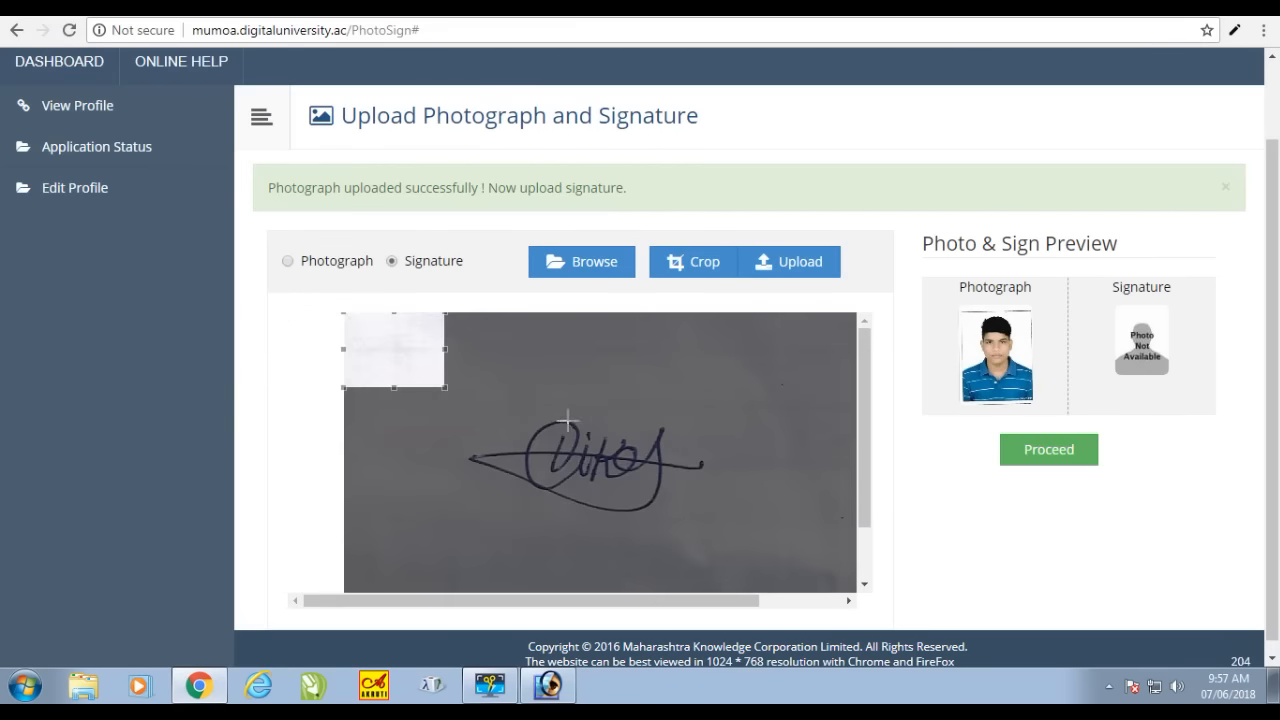
{"action": "mouse_move", "coordinate": [446, 388]}
{"action": "left_mouse_down"}
{"action": "mouse_move", "coordinate": [548, 458]}
{"action": "mouse_move", "coordinate": [491, 405]}
{"action": "mouse_move", "coordinate": [574, 417]}
{"action": "mouse_move", "coordinate": [563, 457]}
{"action": "mouse_move", "coordinate": [520, 453]}
{"action": "left_mouse_up"}
{"action": "left_click_drag", "start_coordinate": [627, 481], "coordinate": [489, 447]}
{"action": "left_click_drag", "start_coordinate": [636, 484], "coordinate": [722, 552]}
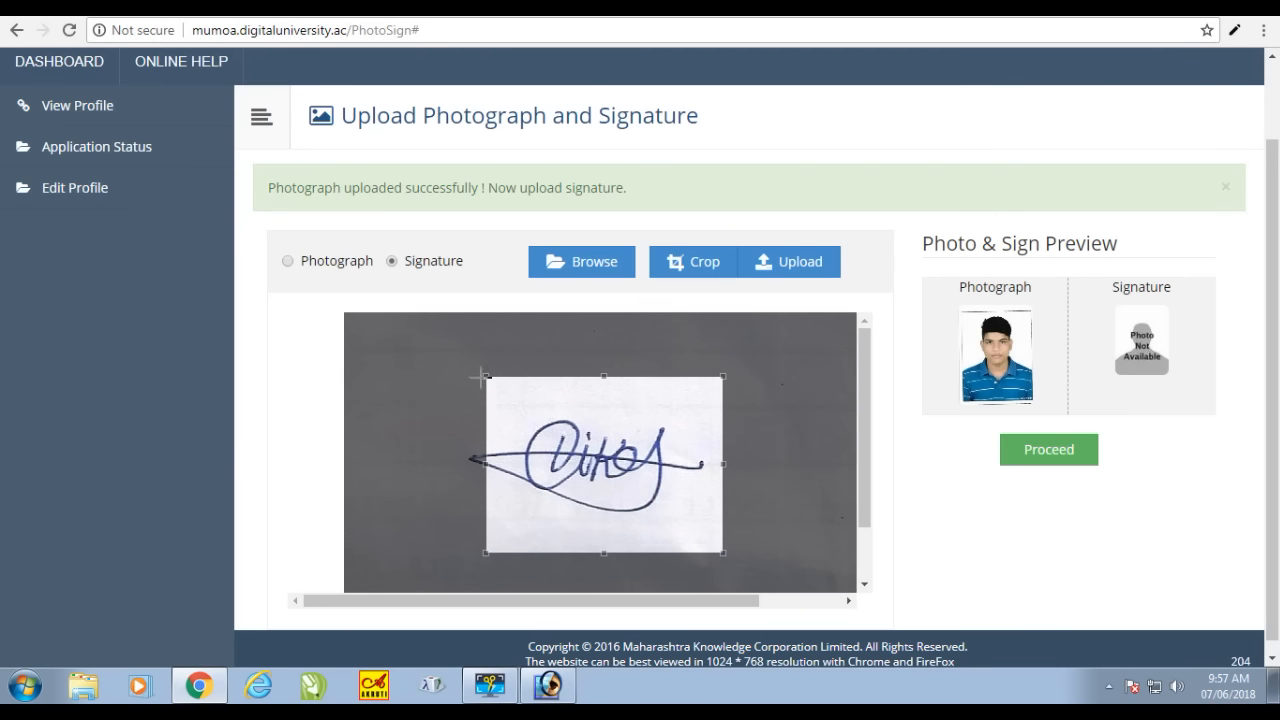
{"action": "left_click_drag", "start_coordinate": [484, 378], "coordinate": [452, 374]}
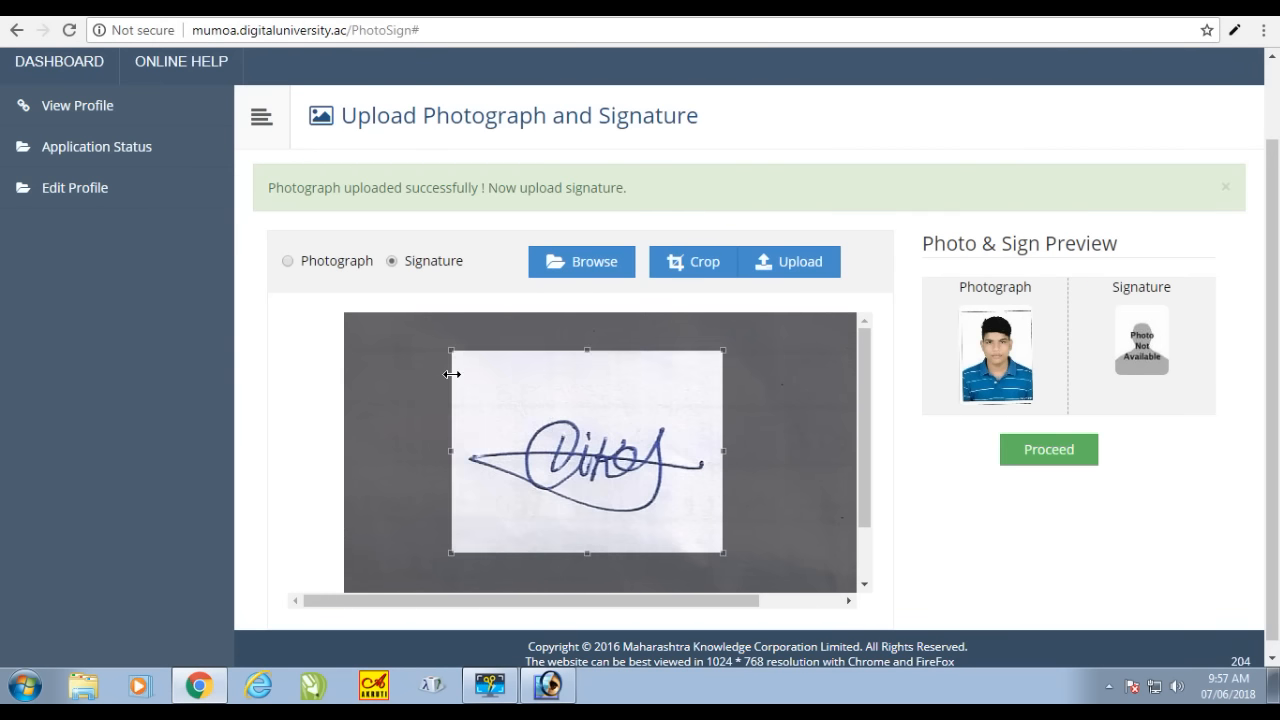
{"action": "left_click", "coordinate": [680, 266]}
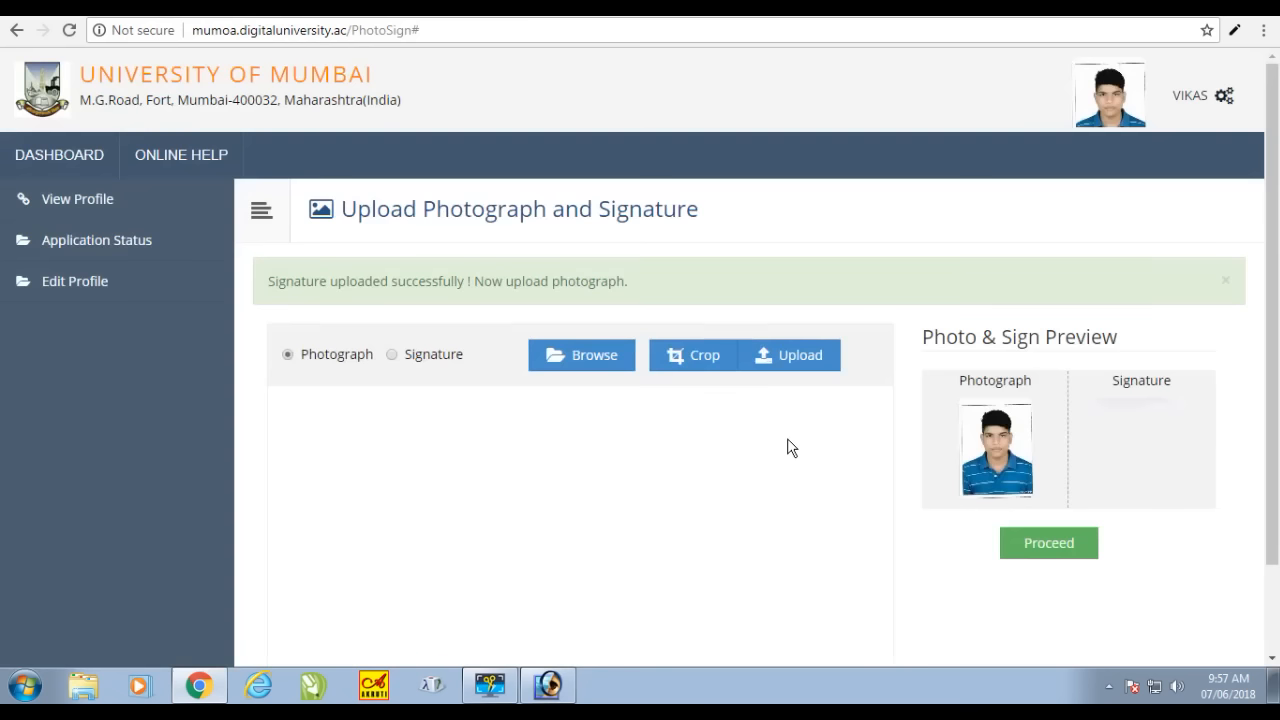
{"action": "left_click", "coordinate": [1066, 543]}
Add an alternate mobile number and save the contact details
{"action": "left_click", "coordinate": [1106, 276]}
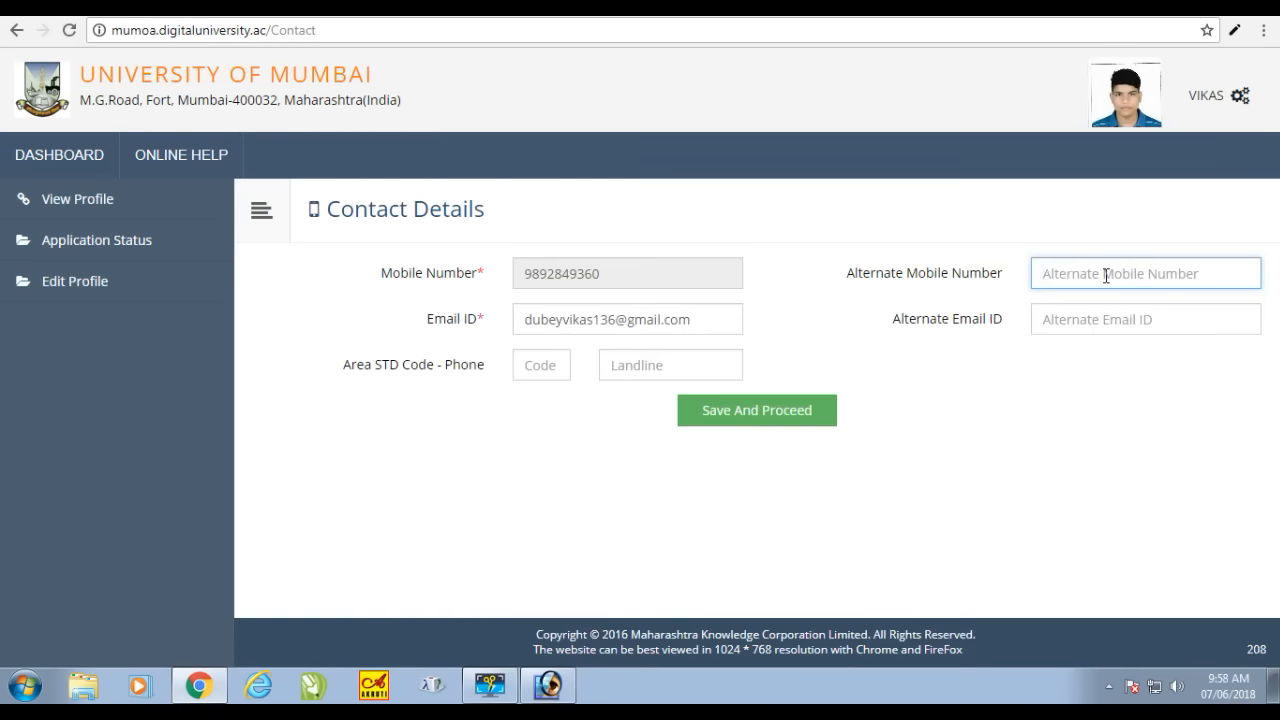
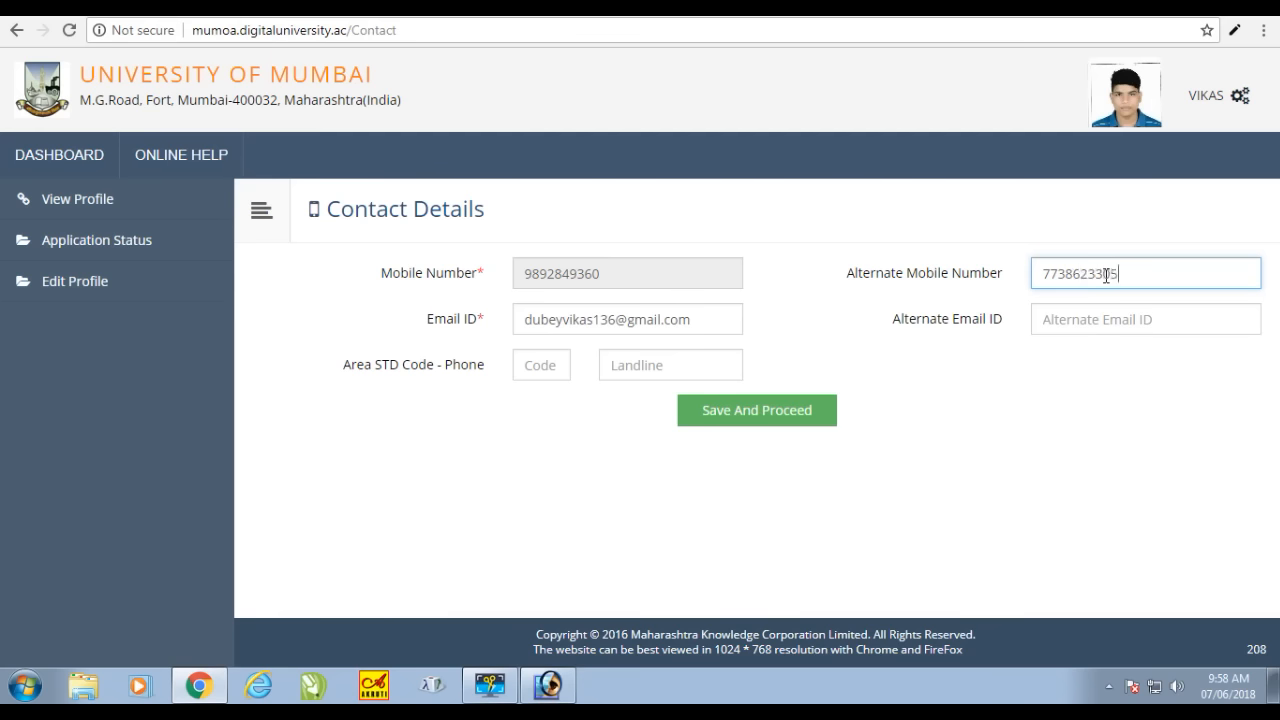
{"action": "left_click", "coordinate": [791, 411]}
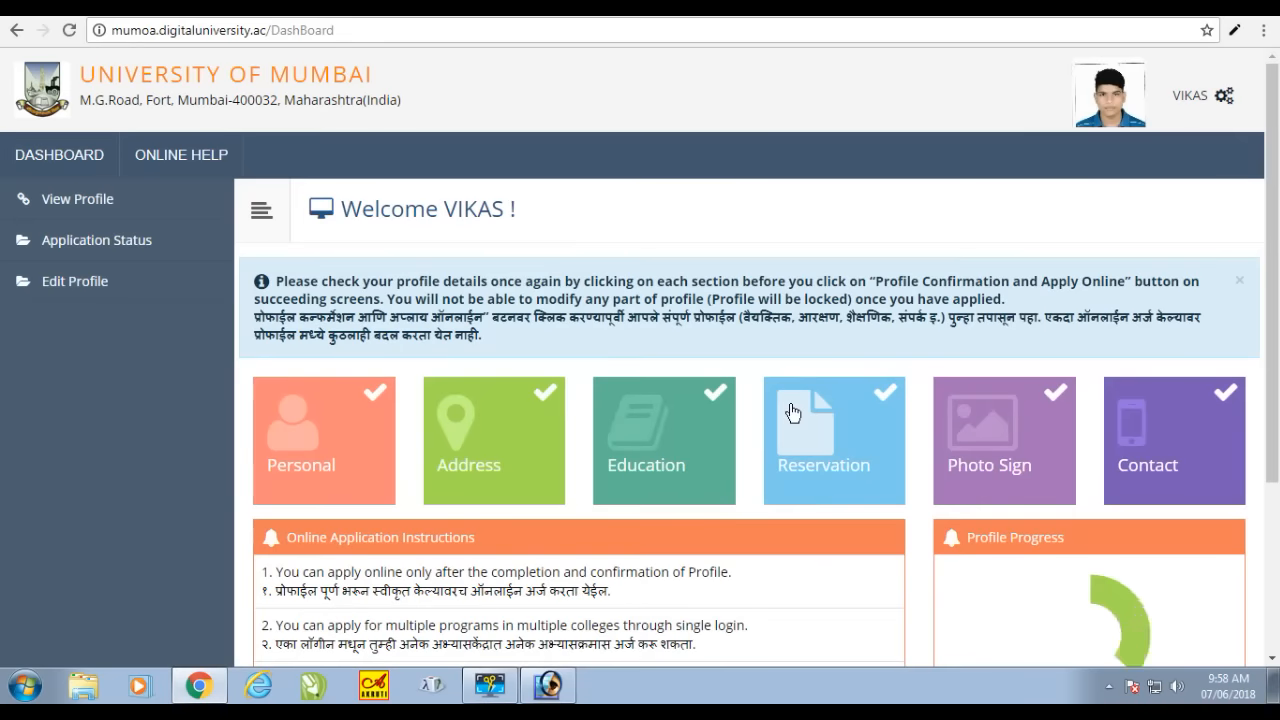
{"action": "scroll", "coordinate": [792, 411], "scroll_direction": "down", "scroll_amount": 3}
Review contact, address, reservation and education tabs, tick the confirmation and confirm the profile
{"action": "left_click", "coordinate": [1060, 485]}
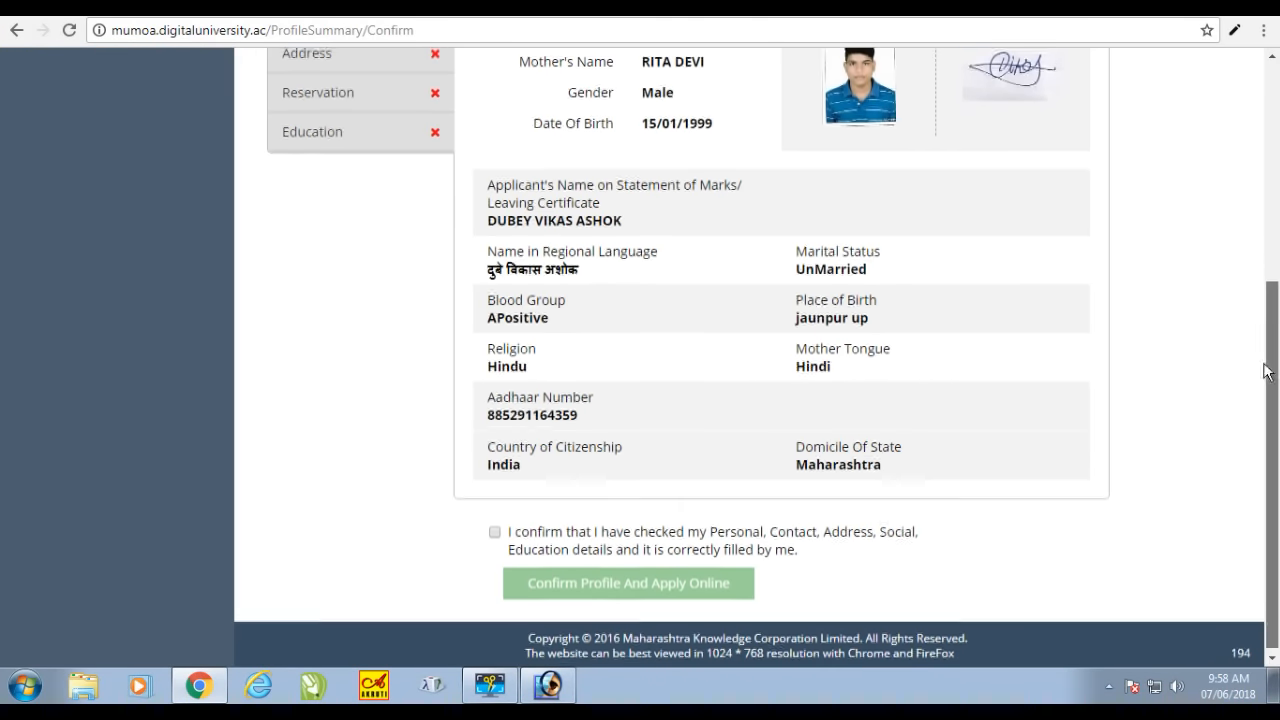
{"action": "scroll", "coordinate": [391, 249], "scroll_direction": "up", "scroll_amount": 2}
{"action": "left_click", "coordinate": [351, 205]}
{"action": "left_click", "coordinate": [347, 258]}
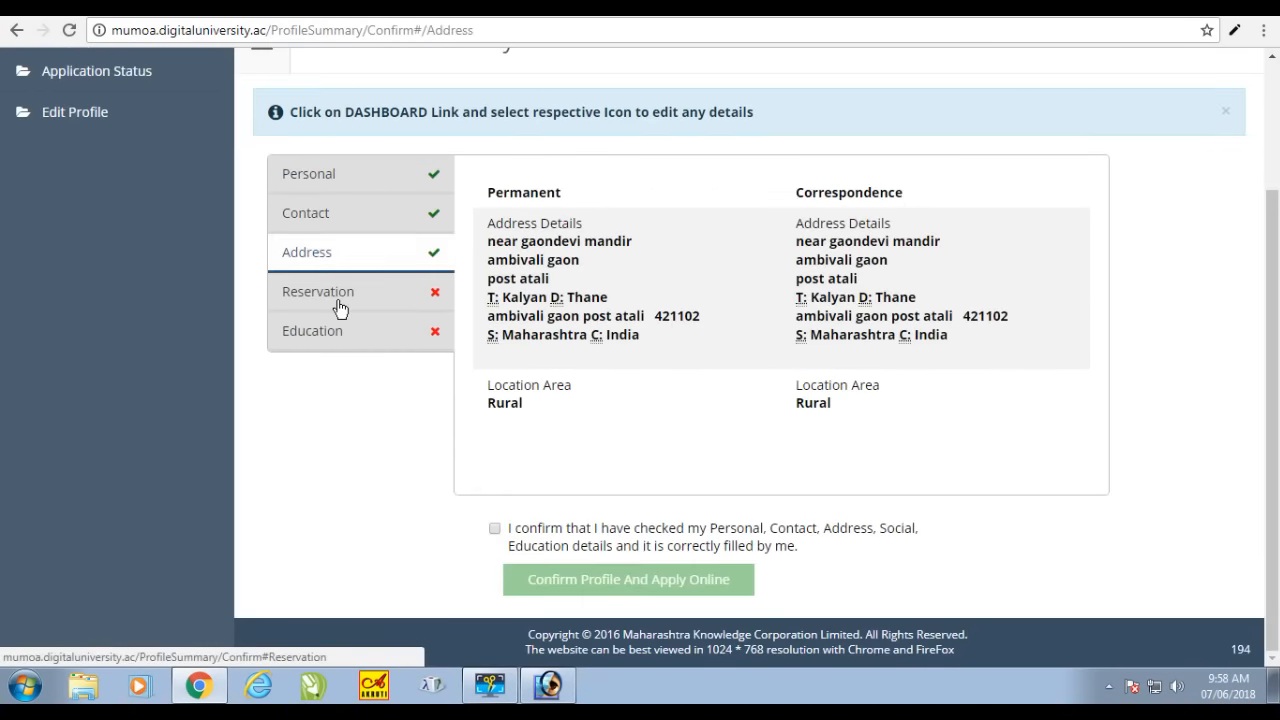
{"action": "left_click", "coordinate": [334, 296]}
{"action": "left_click", "coordinate": [329, 336]}
{"action": "left_click", "coordinate": [494, 528]}
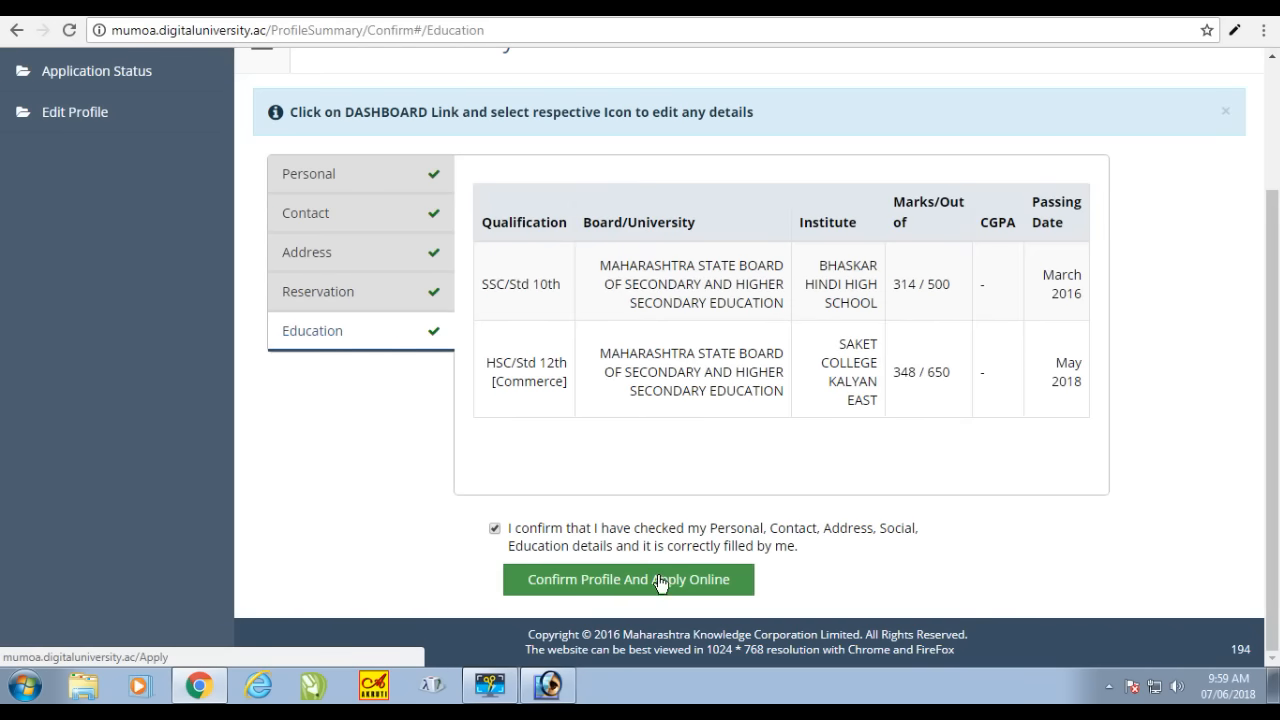
{"action": "left_click", "coordinate": [660, 585]}
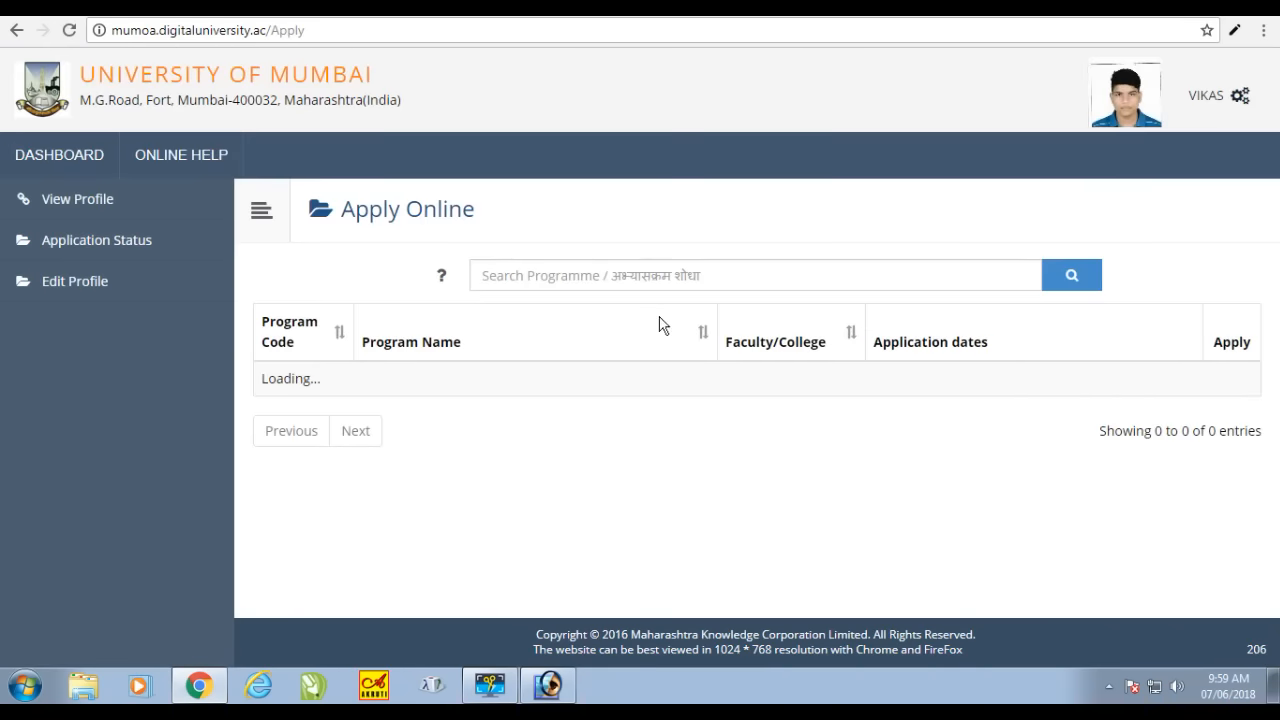
Search for B.Com, apply to B.Com.(with Credits) 22300001, and agree to its eligibility criteria
{"action": "left_click", "coordinate": [577, 280]}
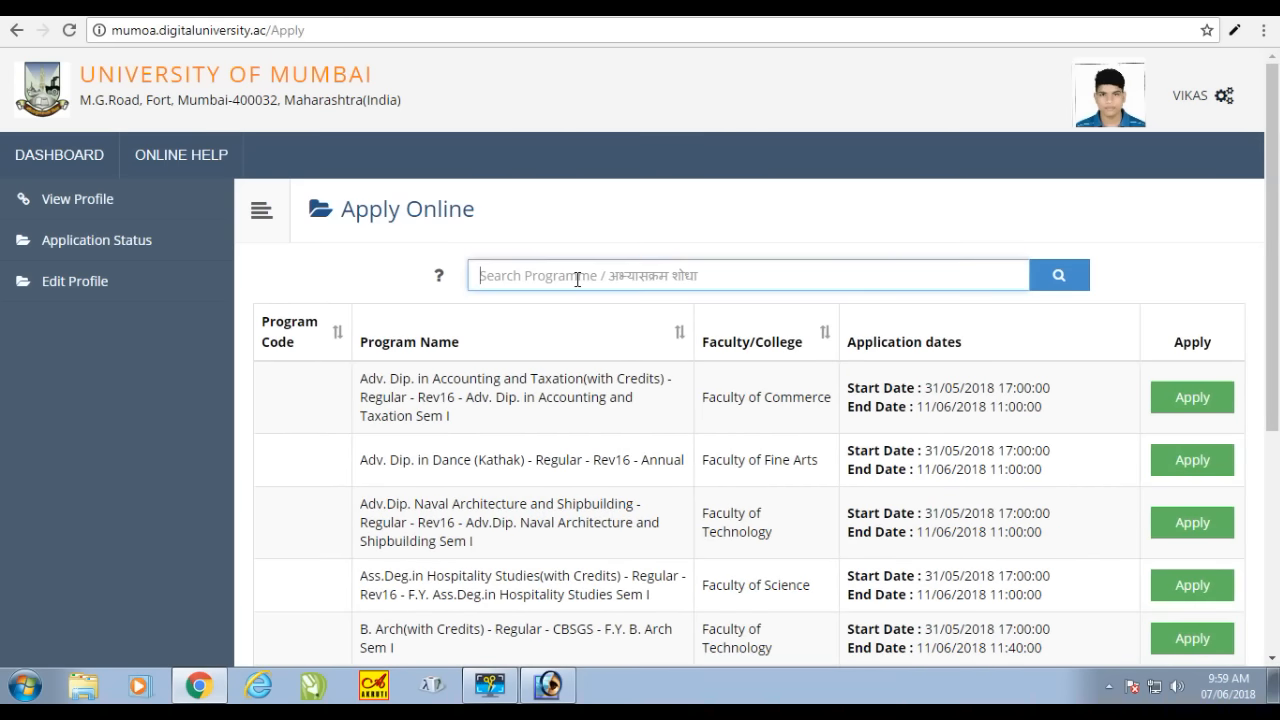
{"action": "type", "text": "b com"}
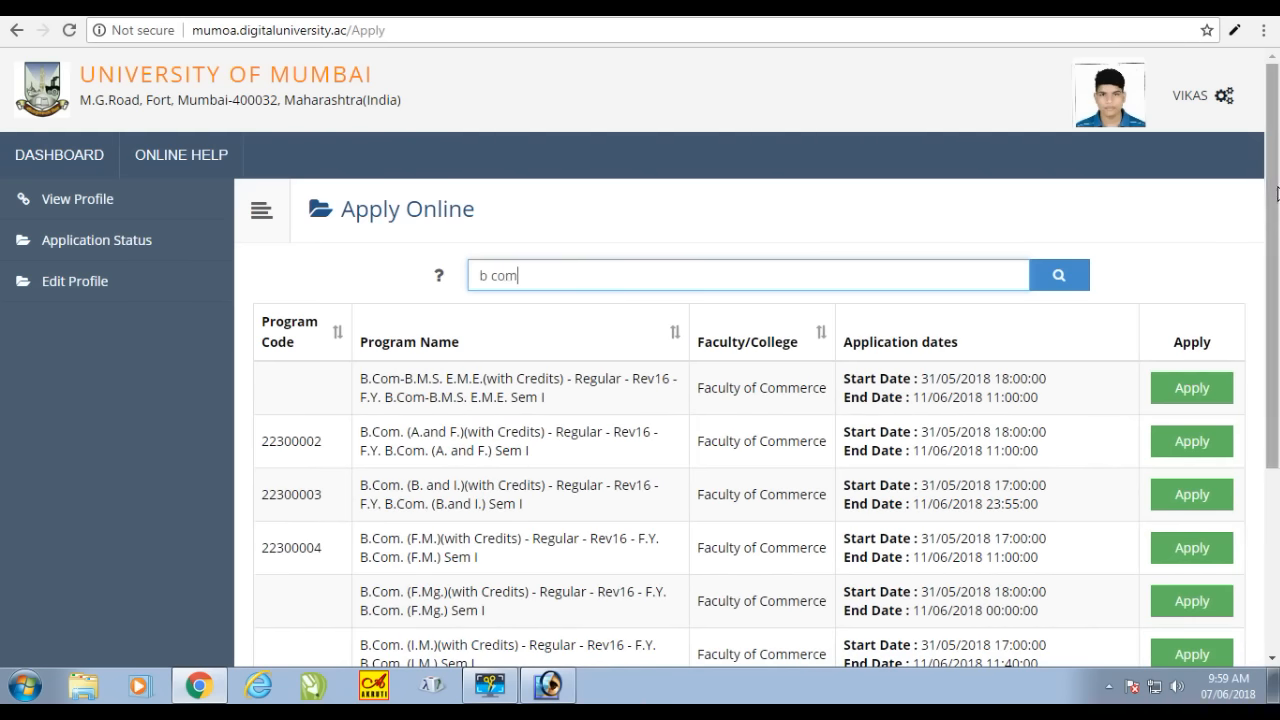
{"action": "left_click_drag", "start_coordinate": [1277, 192], "coordinate": [1277, 378]}
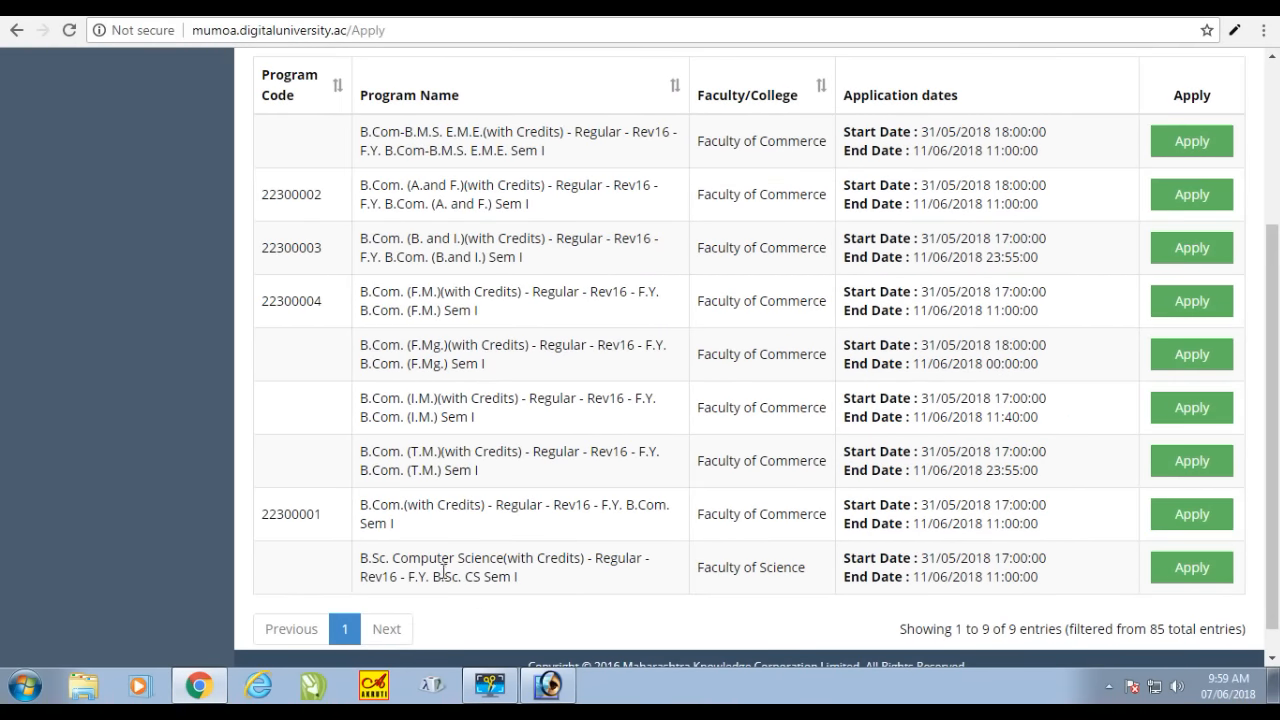
{"action": "left_click", "coordinate": [1191, 518]}
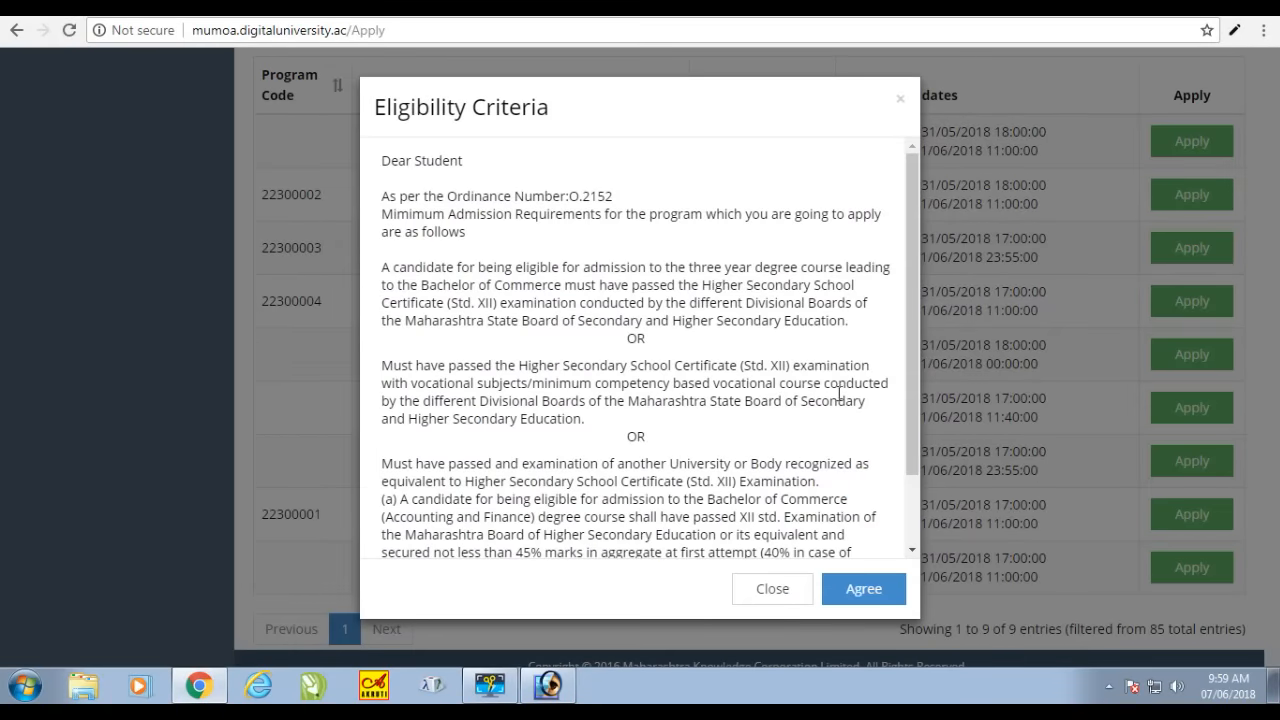
{"action": "left_click_drag", "start_coordinate": [911, 320], "coordinate": [894, 537]}
{"action": "left_click", "coordinate": [893, 592]}
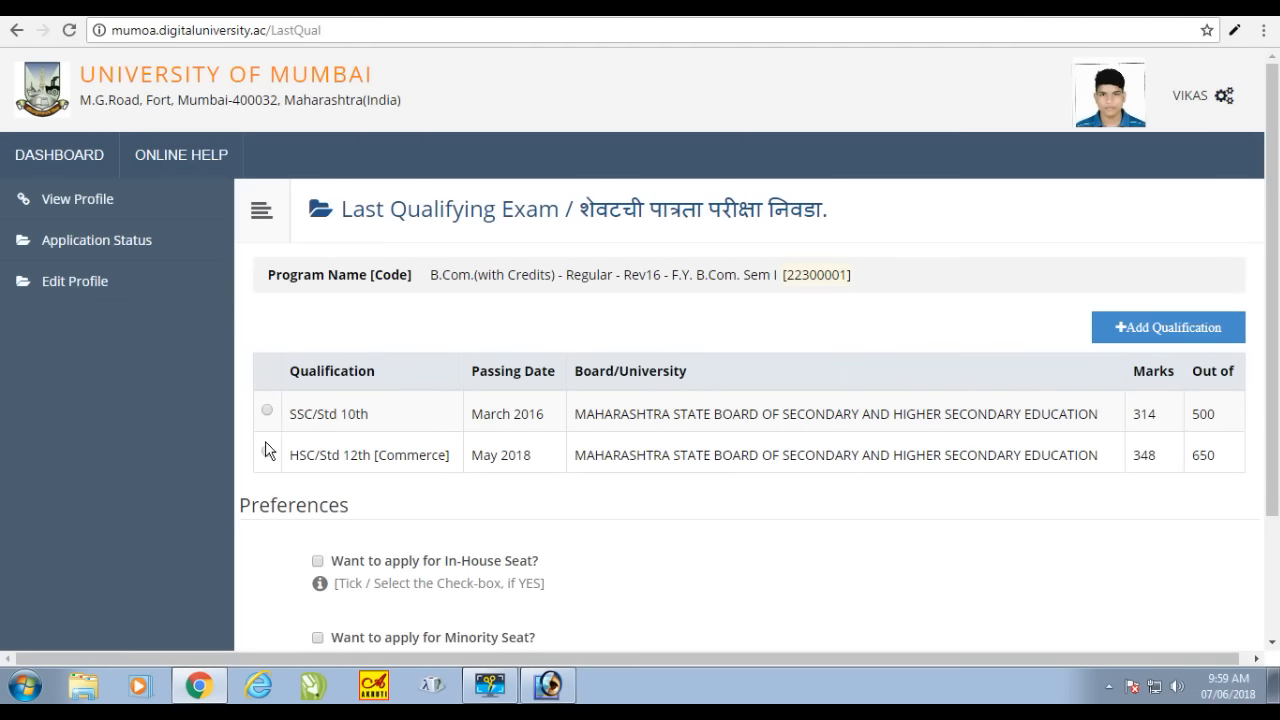
Submit HSC/Std 12th [Commerce] as the last qualifying exam, with no preferences ticked
{"action": "scroll", "coordinate": [875, 485], "scroll_direction": "down", "scroll_amount": 3}
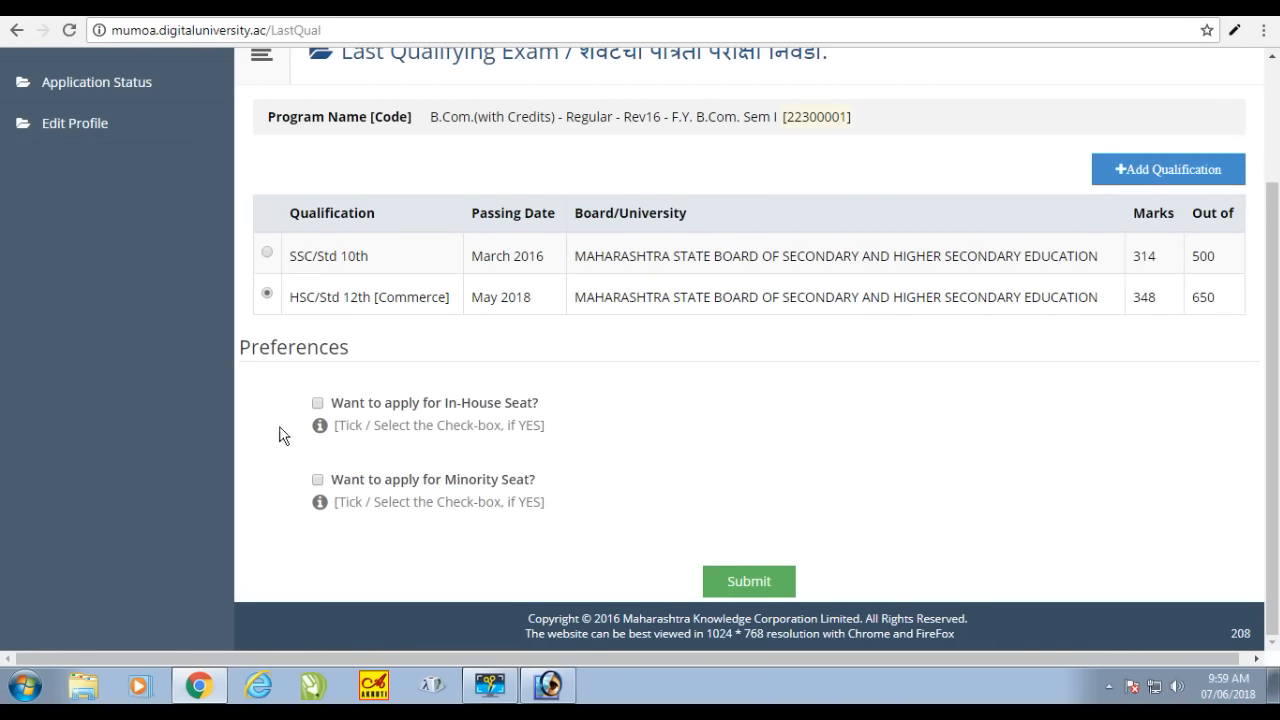
{"action": "left_click", "coordinate": [743, 575]}
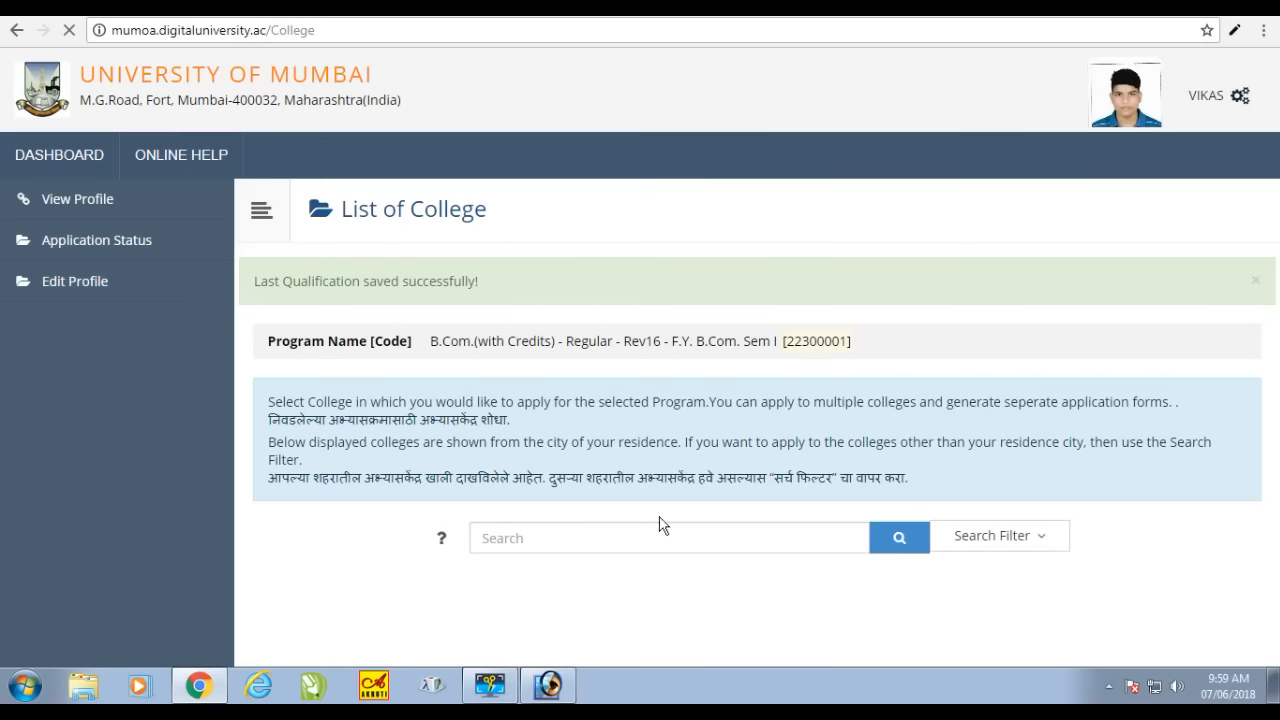
{"action": "left_click", "coordinate": [604, 531]}
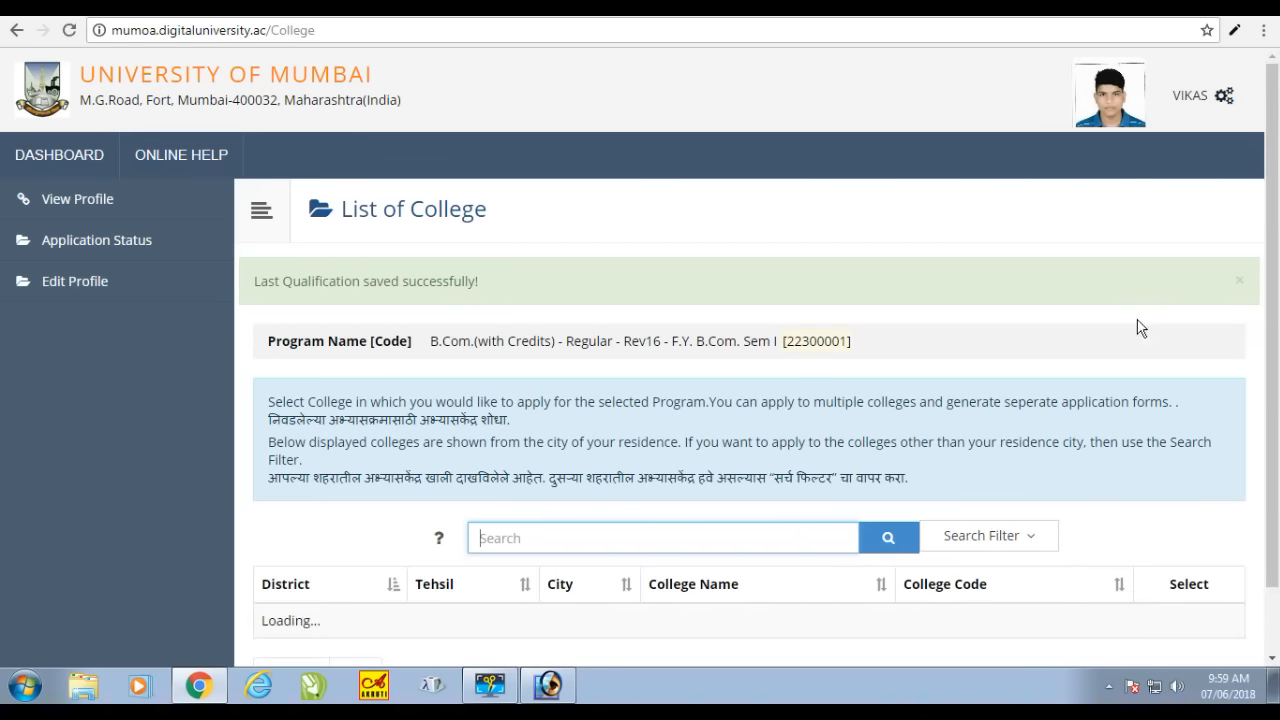
{"action": "scroll", "coordinate": [1000, 400], "scroll_direction": "down", "scroll_amount": 1}
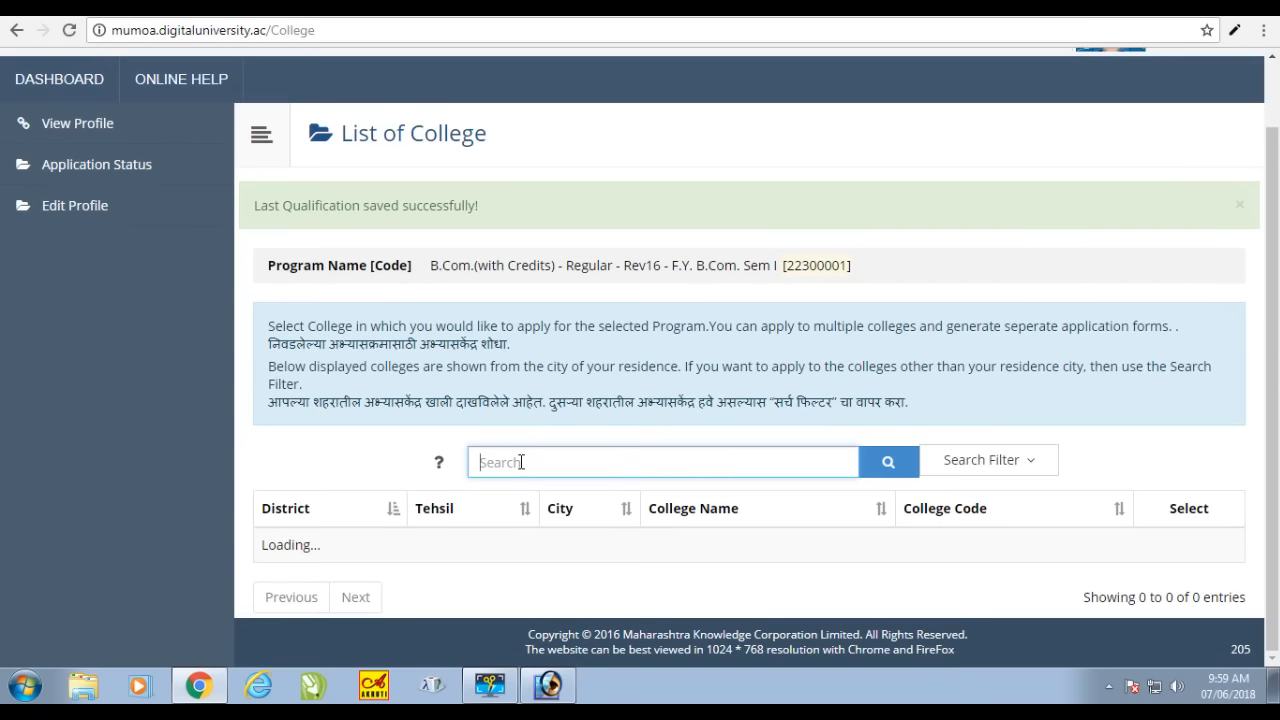
Select Saket College and save Sem I with Foundation Course I and English medium
{"action": "type", "text": "sa"}
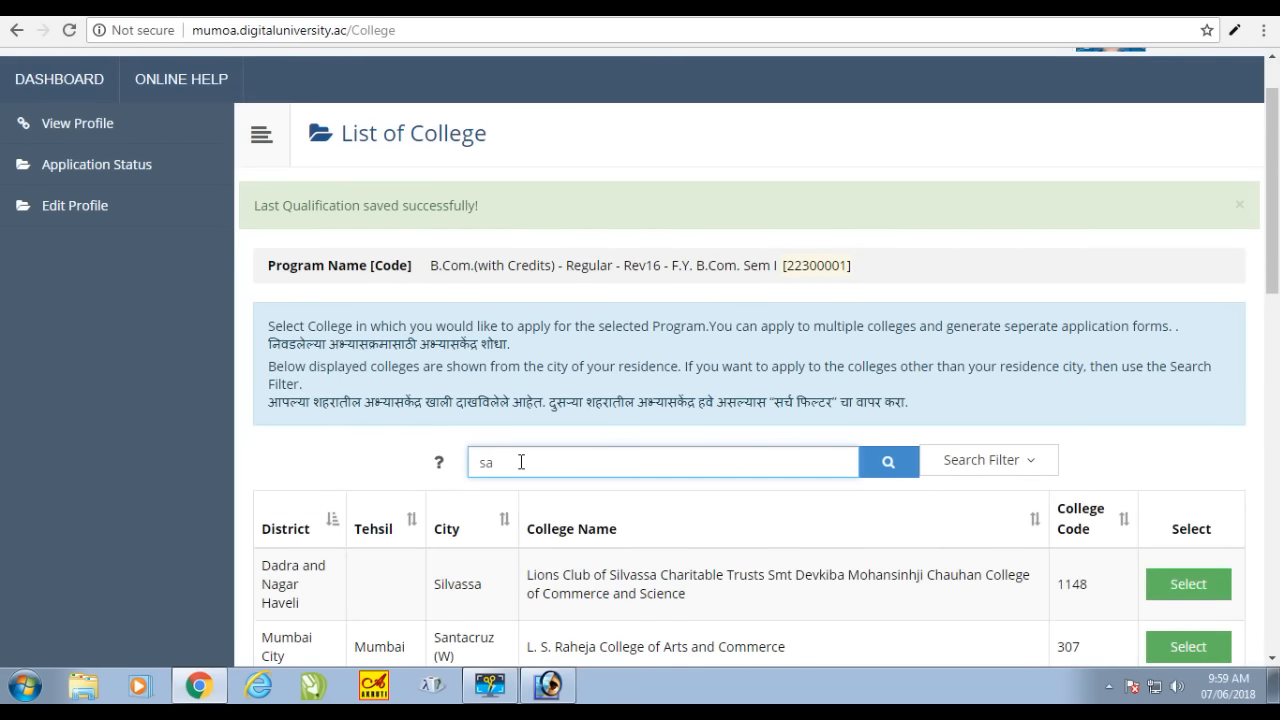
{"action": "type", "text": "ket"}
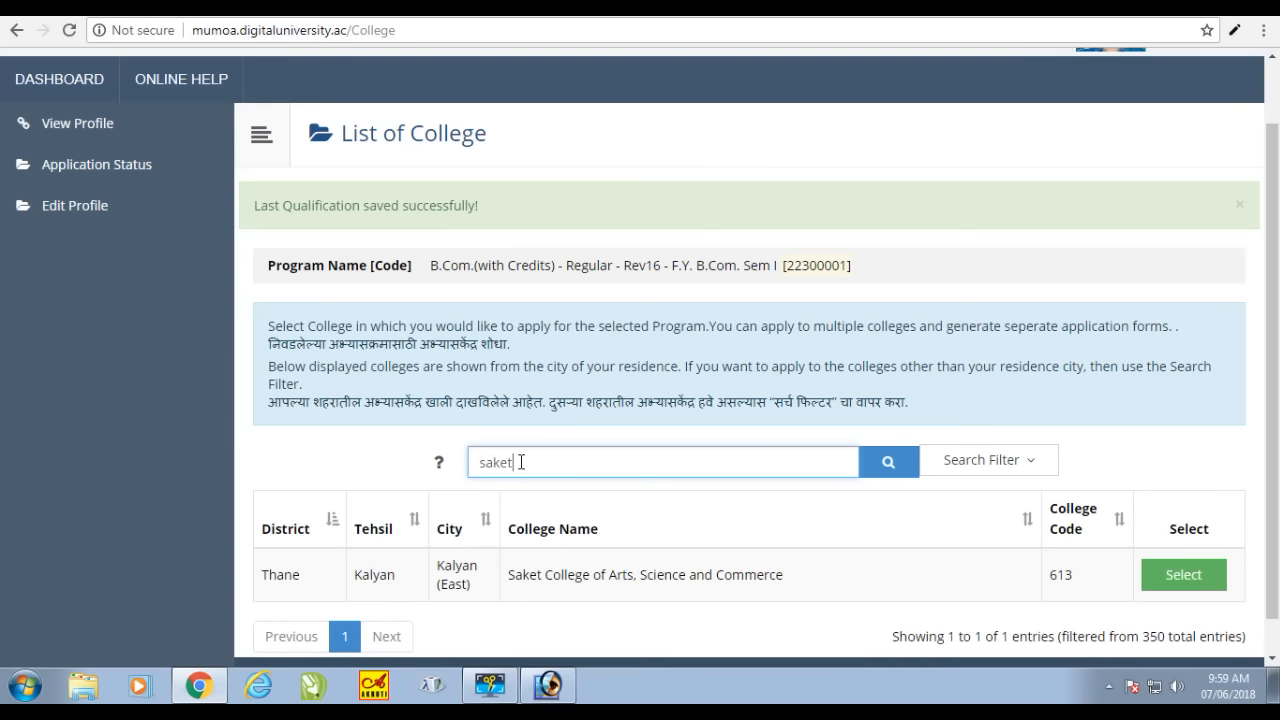
{"action": "left_click", "coordinate": [1185, 577]}
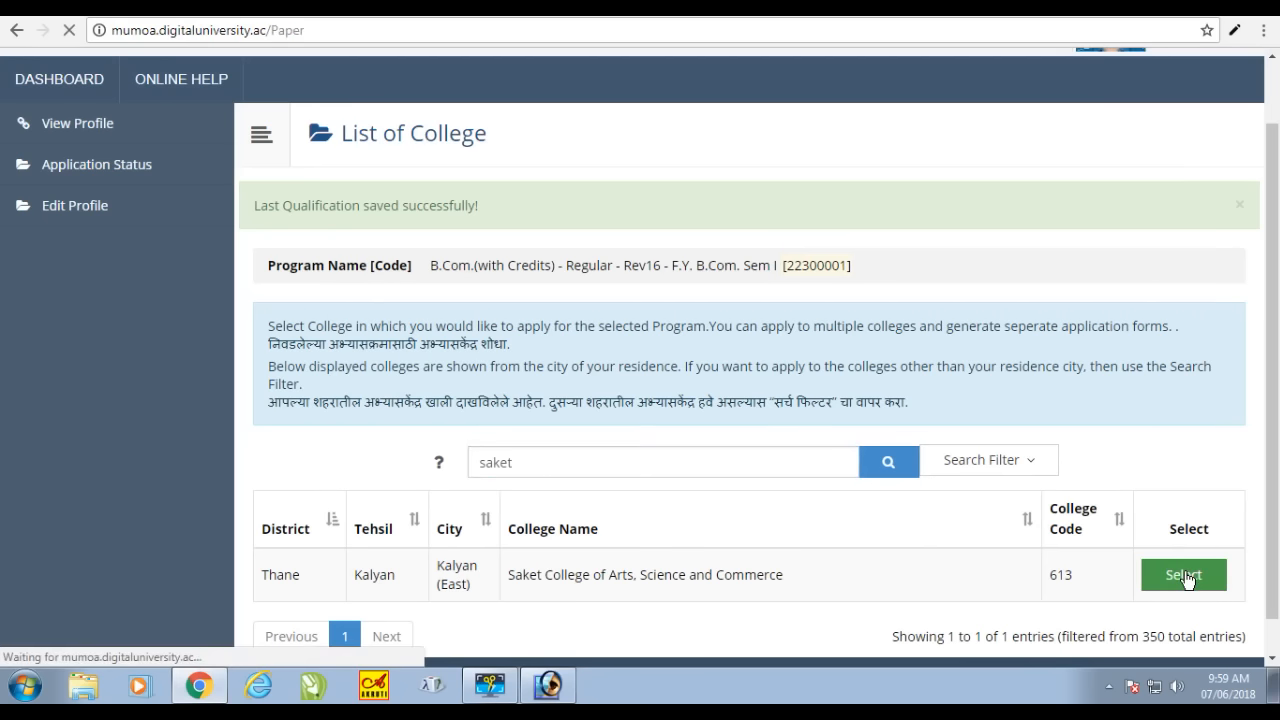
{"action": "scroll", "coordinate": [817, 440], "scroll_direction": "down", "scroll_amount": 3}
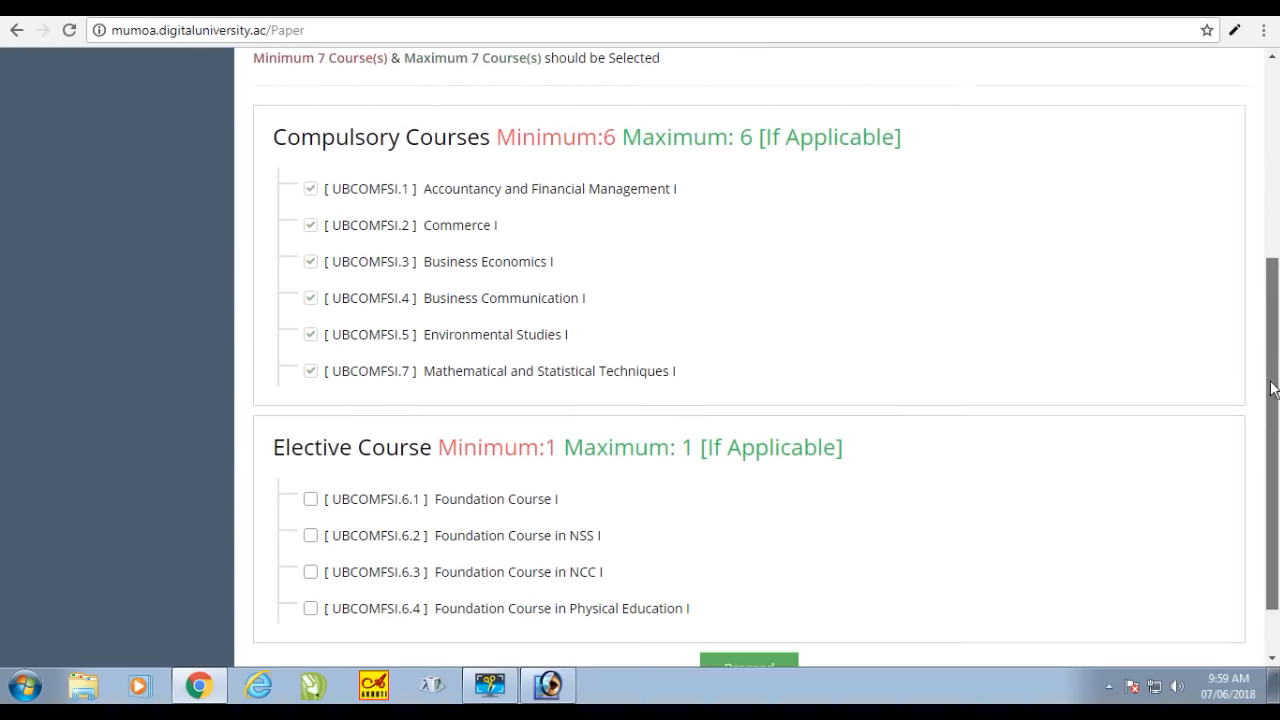
{"action": "left_click", "coordinate": [310, 428]}
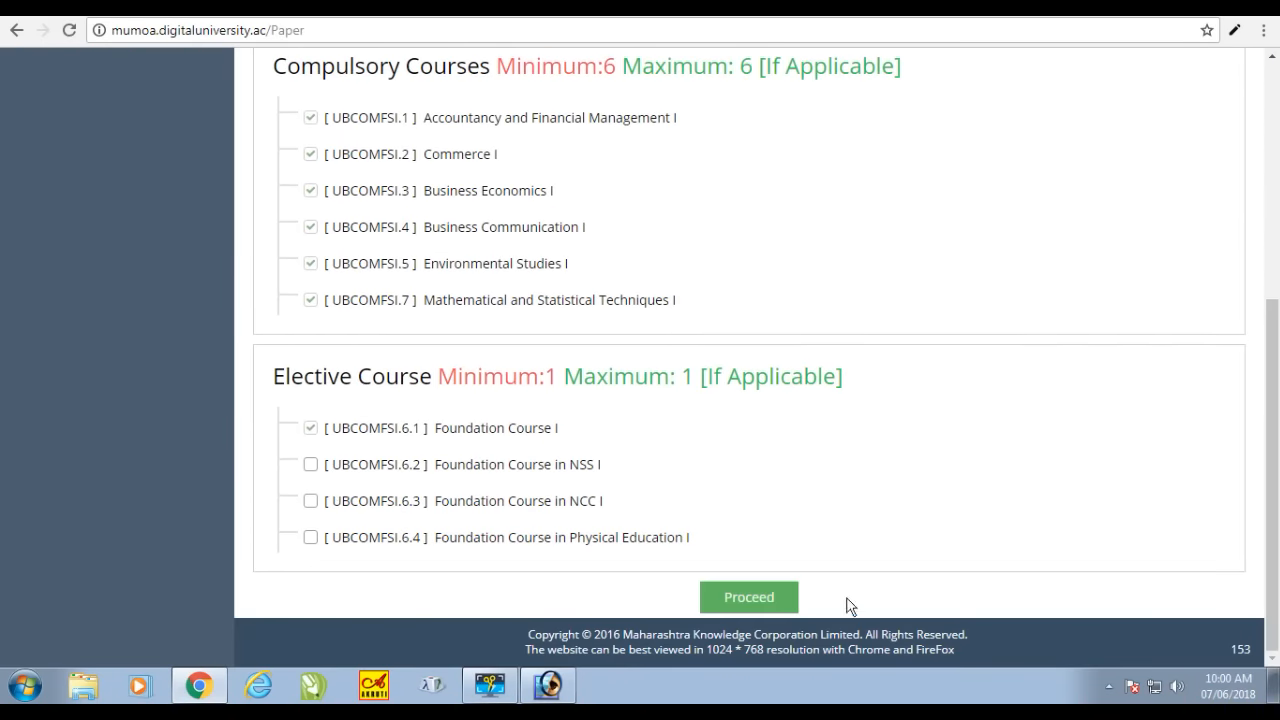
{"action": "left_click", "coordinate": [777, 600]}
{"action": "left_click", "coordinate": [537, 353]}
{"action": "scroll", "coordinate": [1143, 383], "scroll_direction": "down", "scroll_amount": 1}
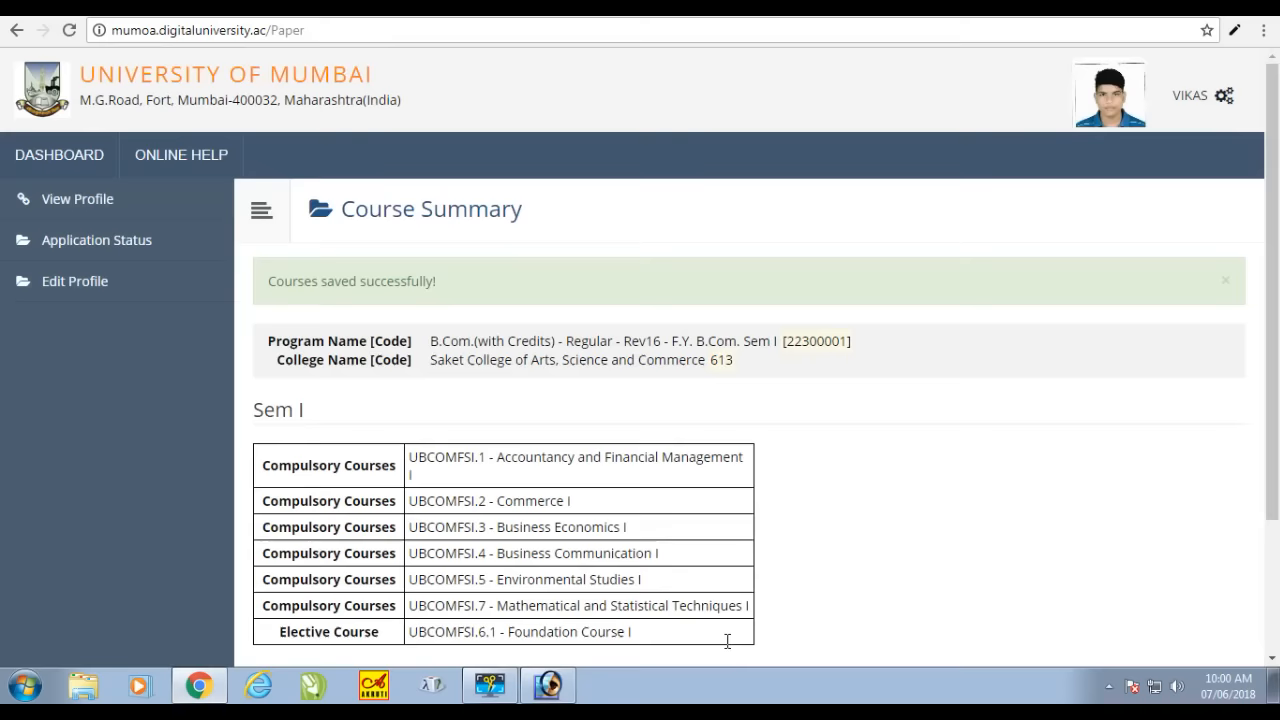
{"action": "scroll", "coordinate": [727, 641], "scroll_direction": "down", "scroll_amount": 2}
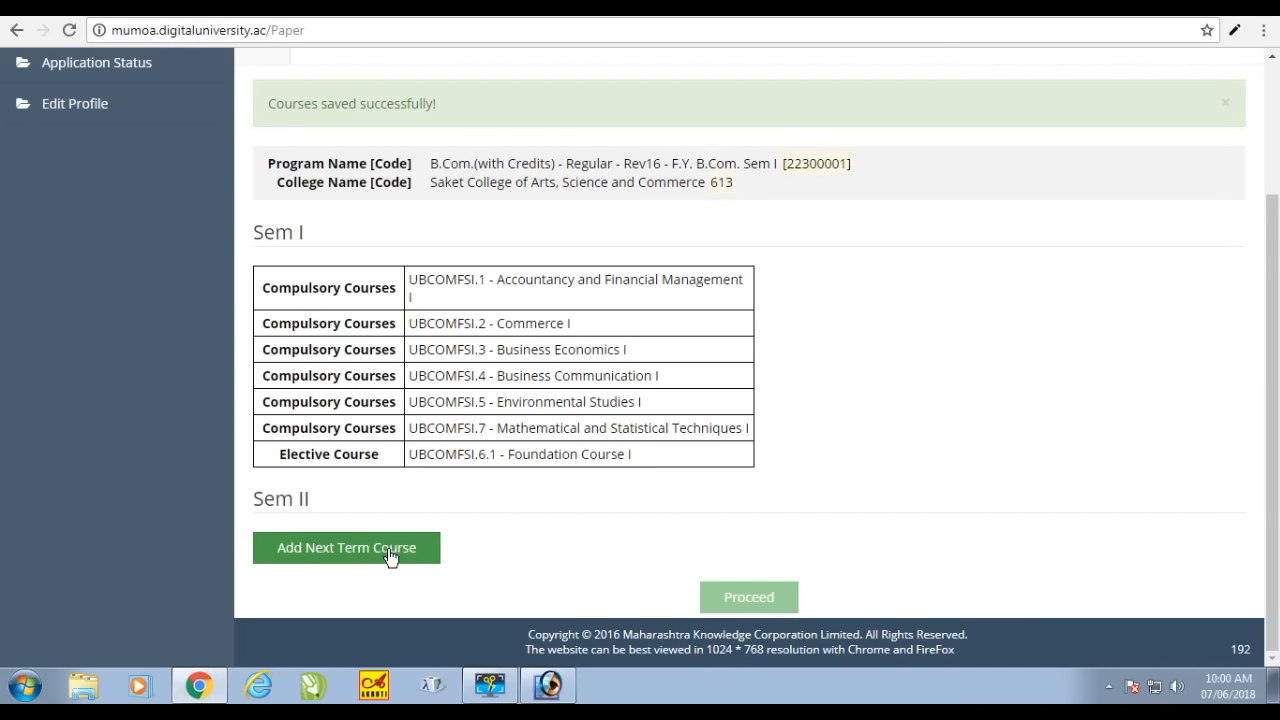
Add and save the Sem II courses, then move on to Documents/Certificates
{"action": "left_click", "coordinate": [390, 555]}
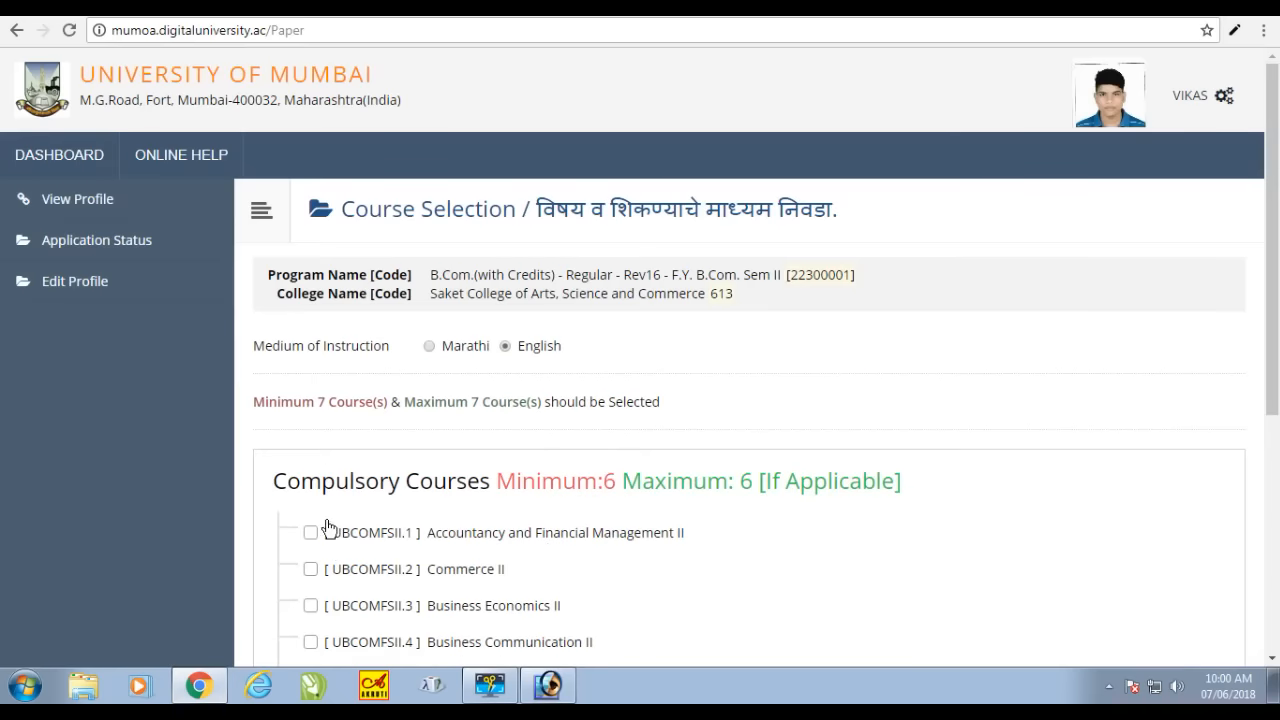
{"action": "scroll", "coordinate": [456, 515], "scroll_direction": "down", "scroll_amount": 5}
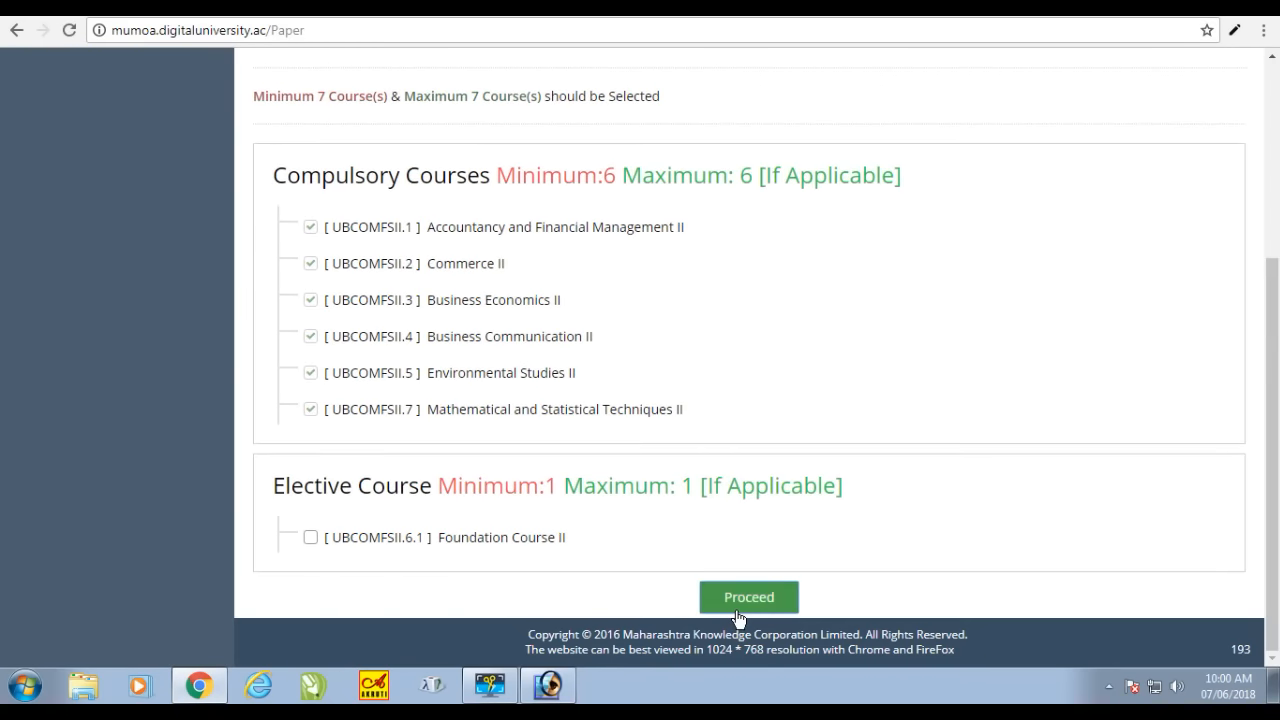
{"action": "left_click", "coordinate": [312, 536]}
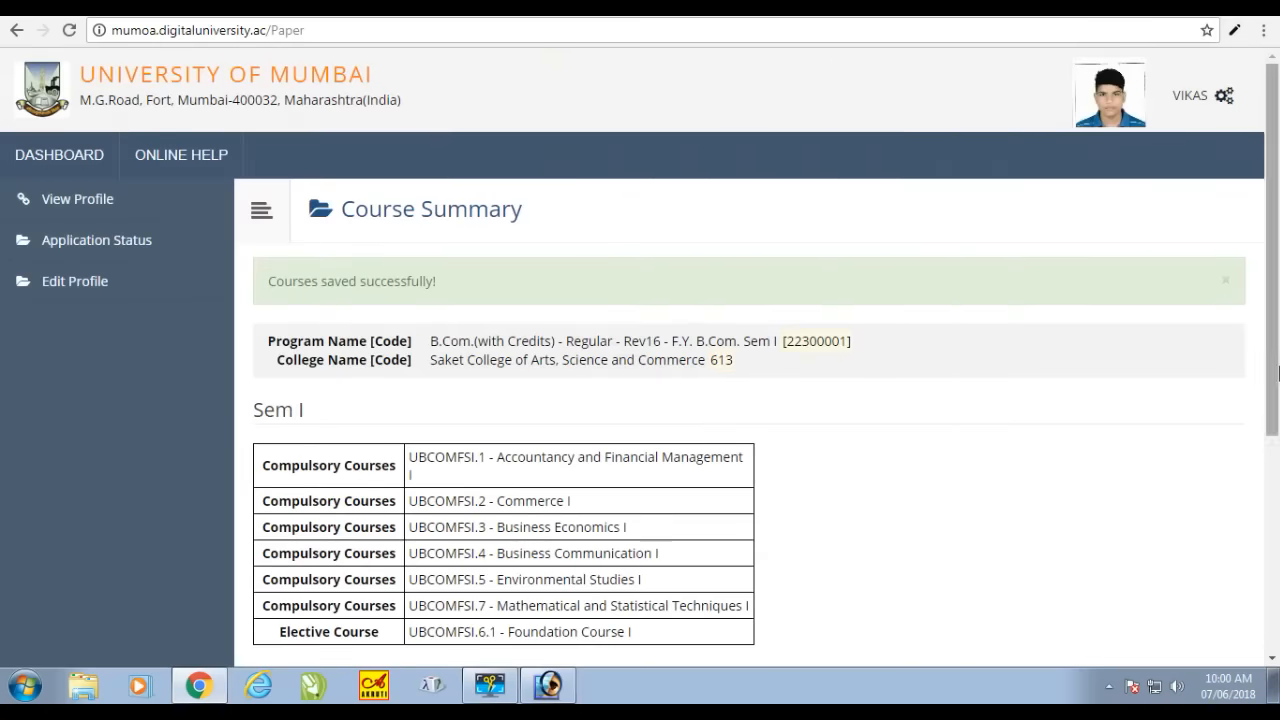
{"action": "left_click_drag", "start_coordinate": [1275, 340], "coordinate": [1275, 527]}
{"action": "left_click", "coordinate": [762, 645]}
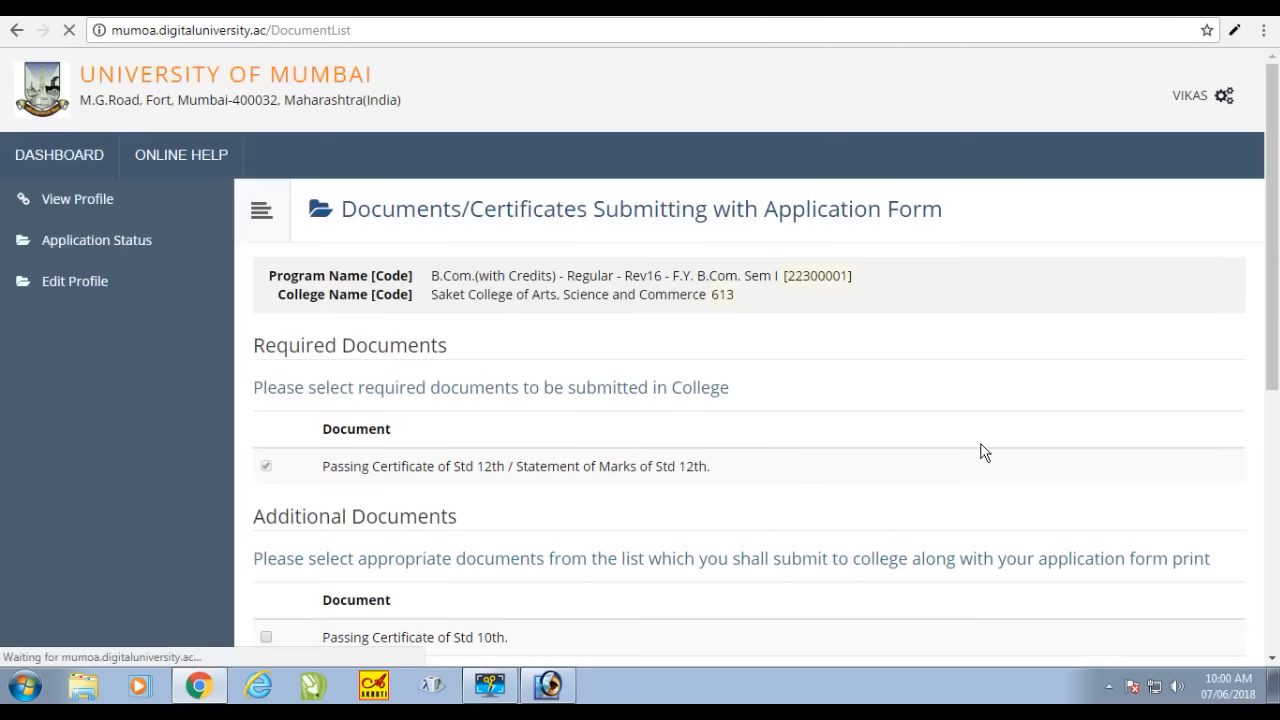
Tick Std 10th Passing Certificate, Leaving Certificate and Std 10th Statement of Marks, then submit
{"action": "scroll", "coordinate": [1278, 320], "scroll_direction": "down", "scroll_amount": 2}
{"action": "left_click", "coordinate": [266, 450]}
{"action": "left_click", "coordinate": [266, 486]}
{"action": "left_click_drag", "start_coordinate": [1275, 205], "coordinate": [1276, 287]}
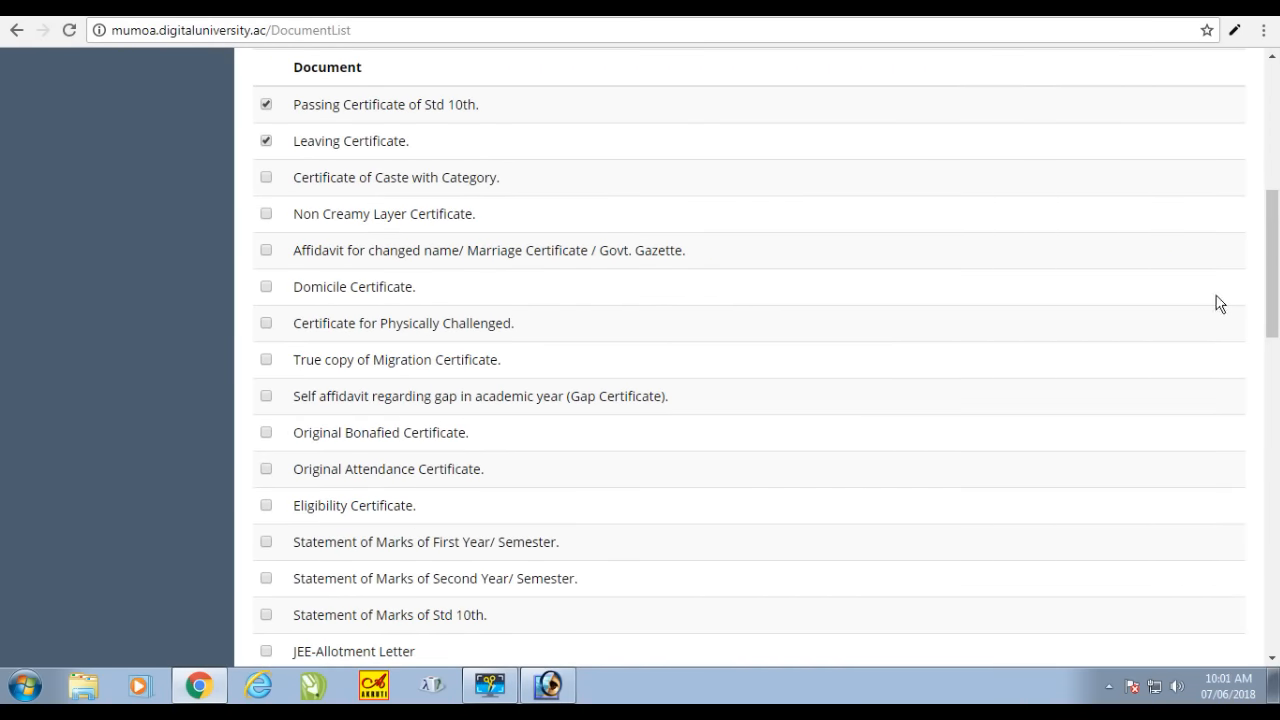
{"action": "left_click_drag", "start_coordinate": [1276, 290], "coordinate": [1277, 447]}
{"action": "left_click", "coordinate": [266, 450]}
{"action": "left_click_drag", "start_coordinate": [1277, 358], "coordinate": [1277, 387]}
{"action": "left_click", "coordinate": [266, 459]}
{"action": "left_click", "coordinate": [266, 496]}
{"action": "left_click_drag", "start_coordinate": [1276, 470], "coordinate": [1277, 559]}
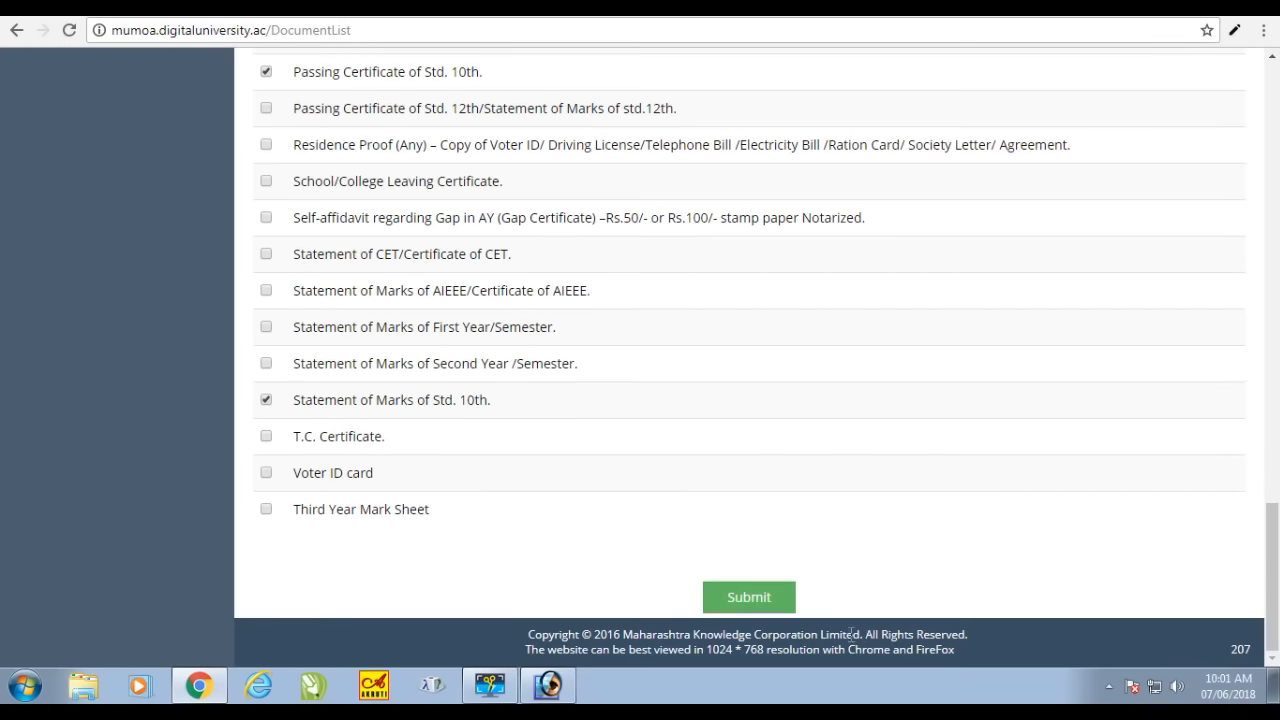
{"action": "left_click", "coordinate": [786, 597]}
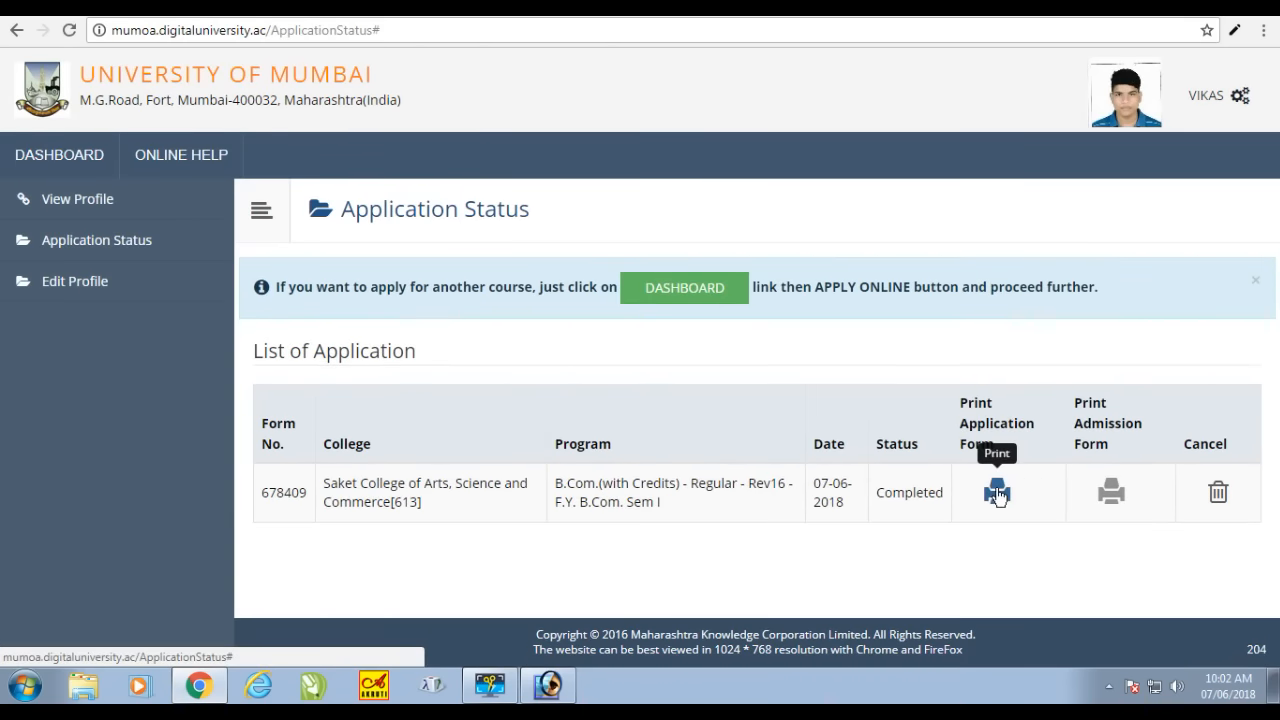
Print the e-Suvidha ticket in black and white on the HP DeskJet 5820 printer
{"action": "left_click", "coordinate": [996, 494]}
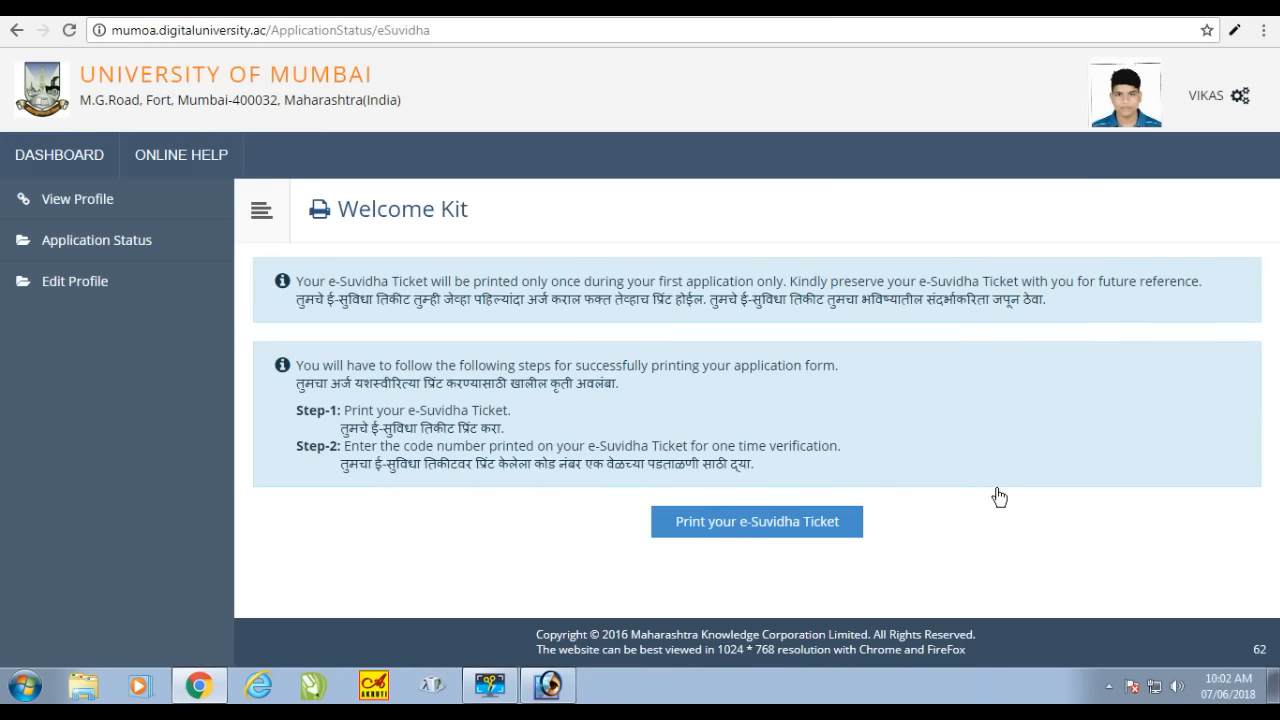
{"action": "left_click", "coordinate": [755, 521]}
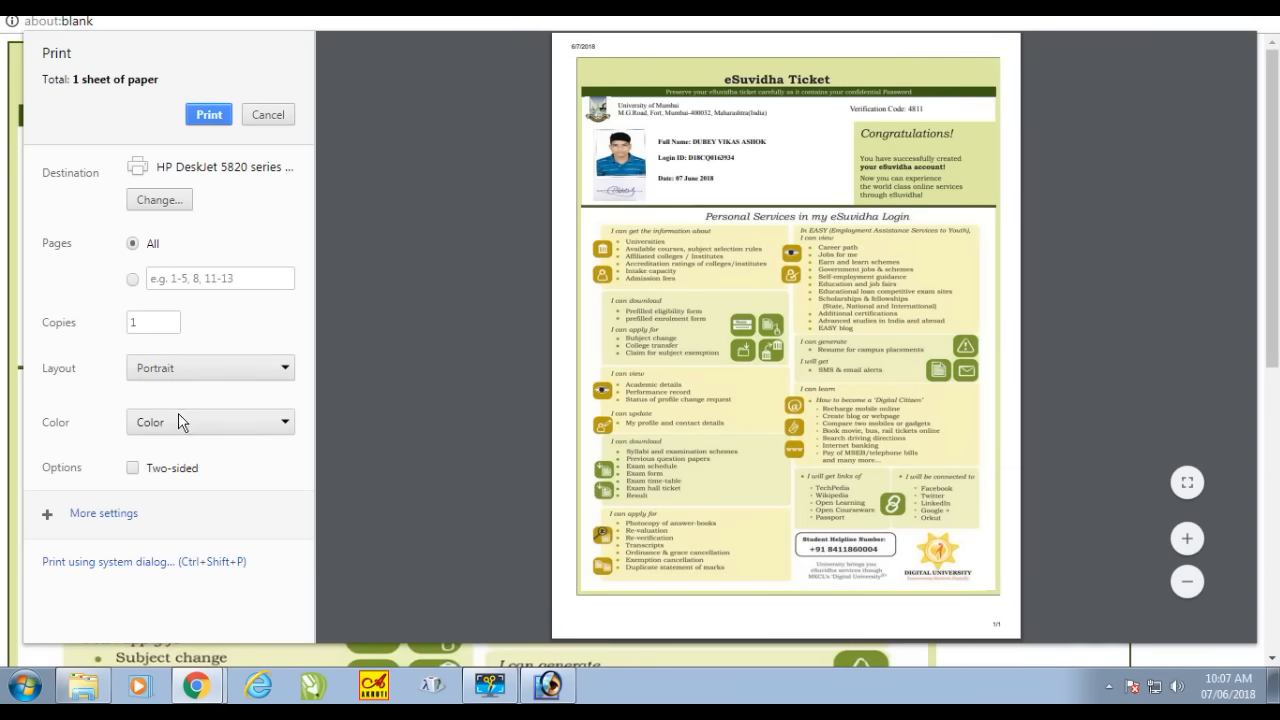
{"action": "left_click", "coordinate": [182, 421]}
{"action": "left_click", "coordinate": [176, 444]}
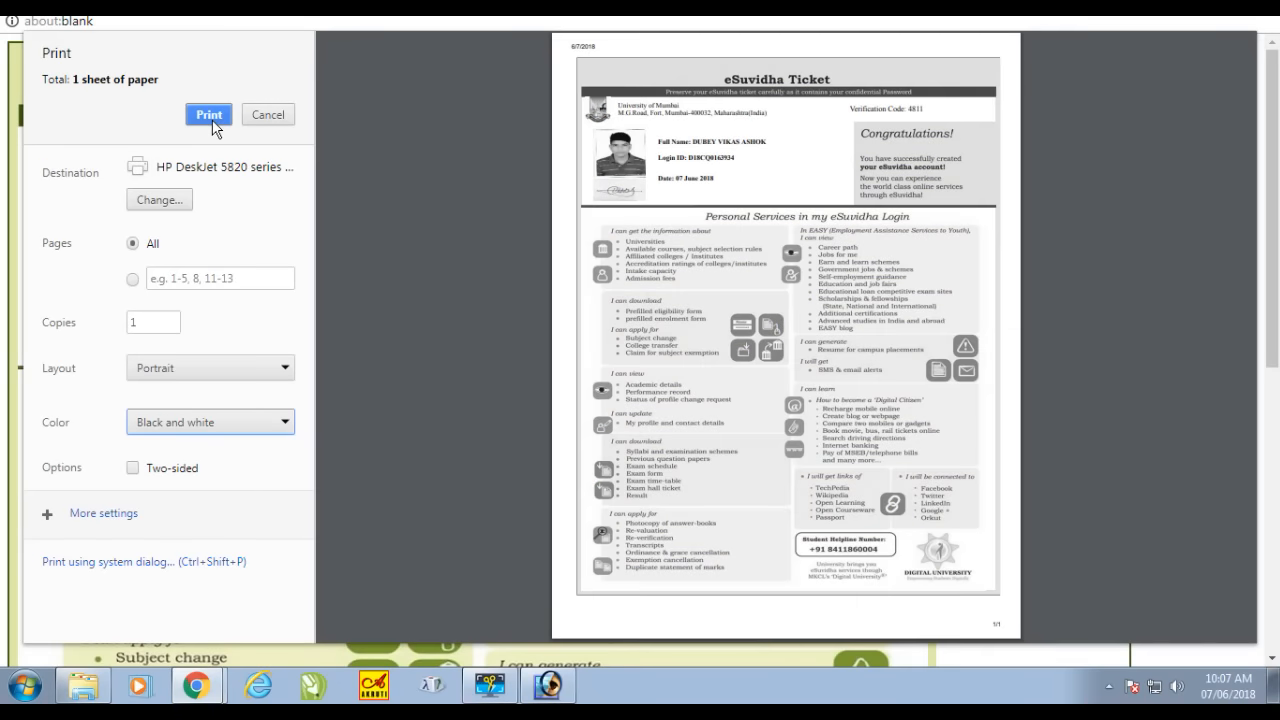
{"action": "left_click", "coordinate": [172, 200]}
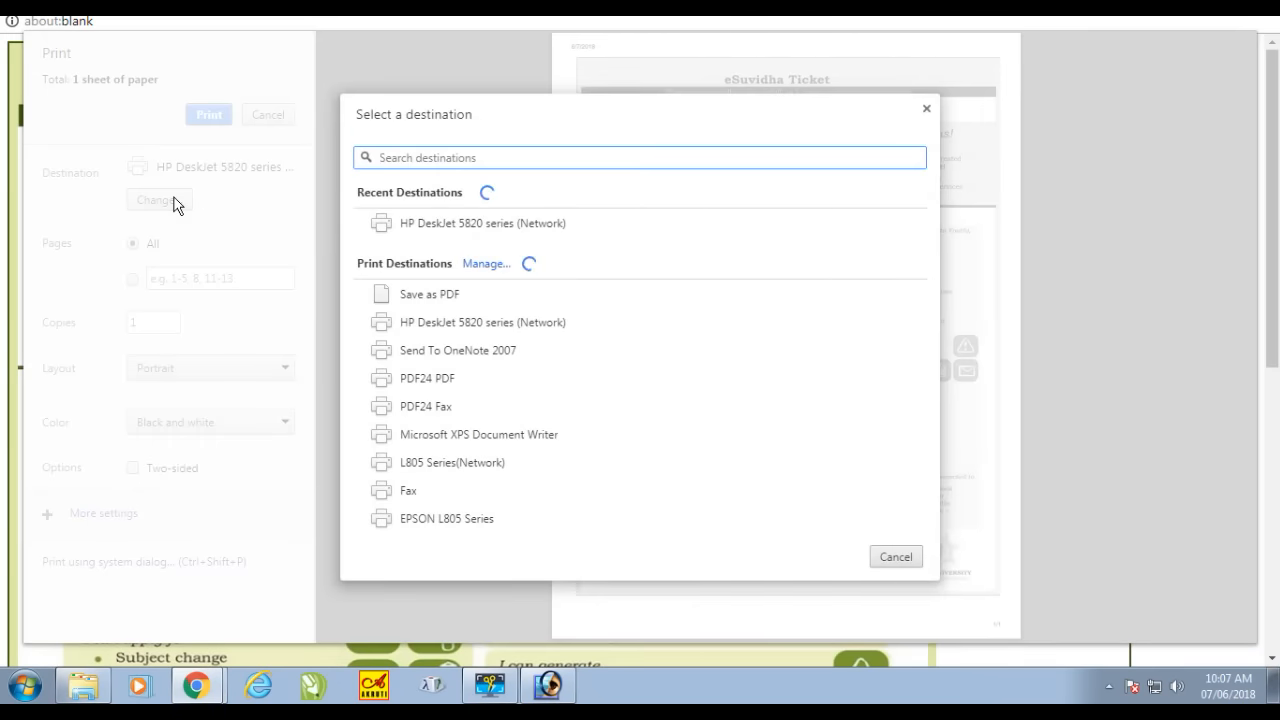
{"action": "left_click", "coordinate": [549, 234]}
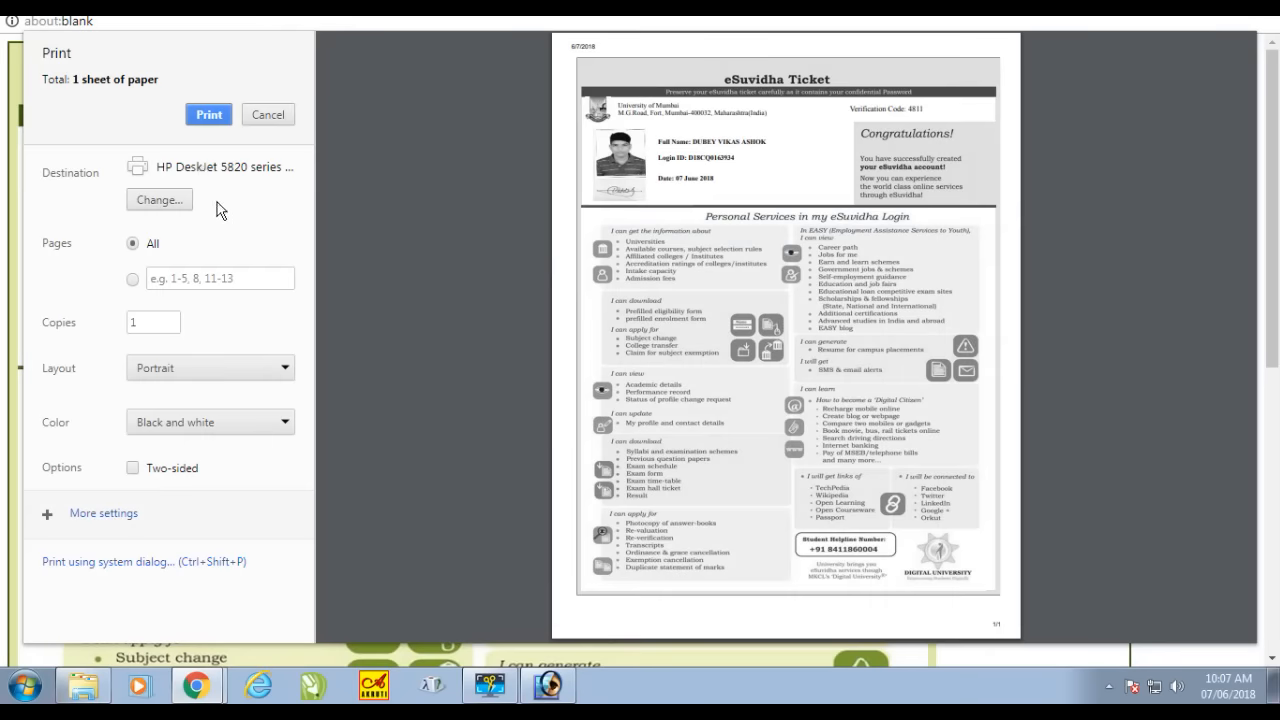
{"action": "left_click", "coordinate": [210, 115]}
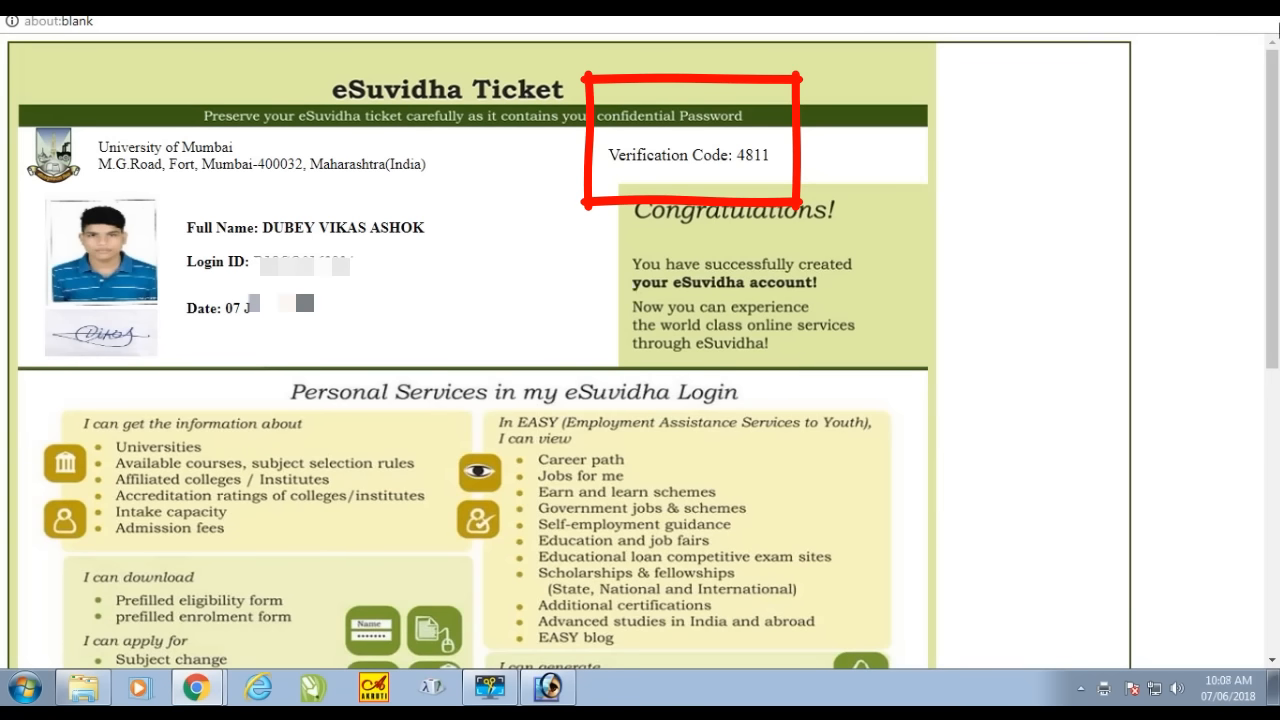
Select the verification code on the ticket, then close the ticket window
{"action": "scroll", "coordinate": [726, 437], "scroll_direction": "down", "scroll_amount": 6}
{"action": "scroll", "coordinate": [726, 437], "scroll_direction": "up", "scroll_amount": 5}
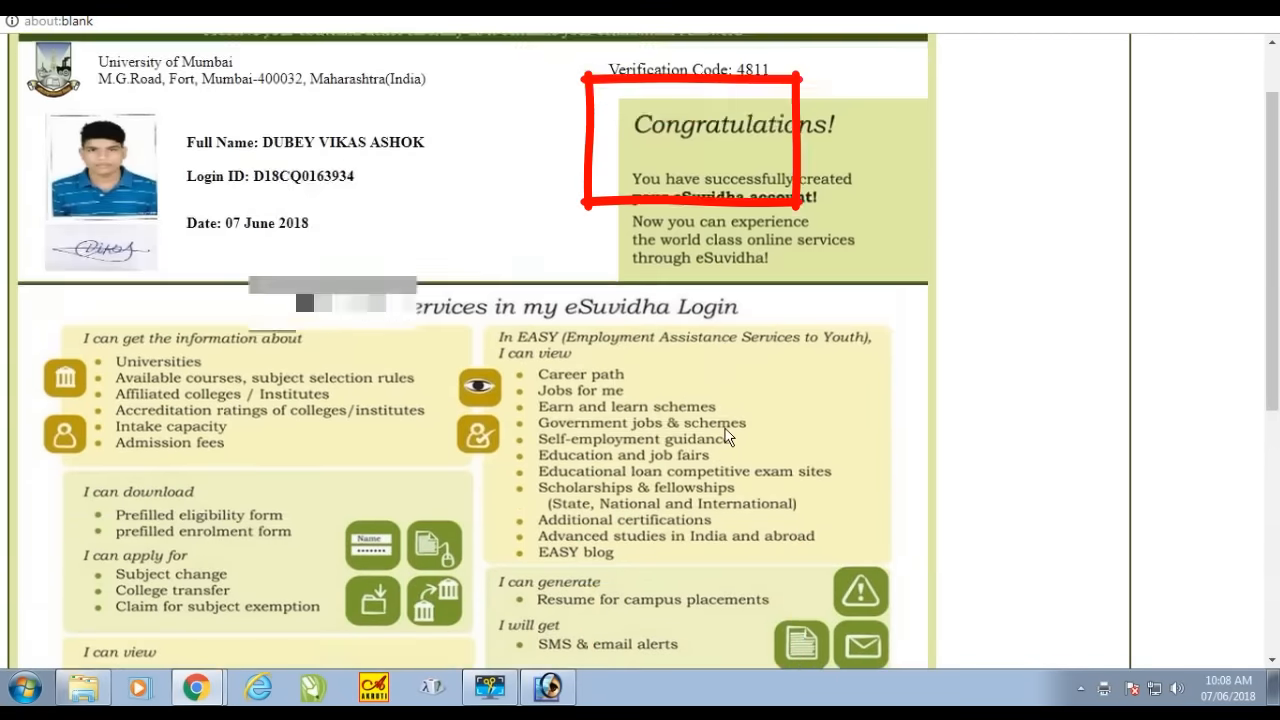
{"action": "scroll", "coordinate": [726, 437], "scroll_direction": "up", "scroll_amount": 1}
{"action": "mouse_move", "coordinate": [192, 686]}
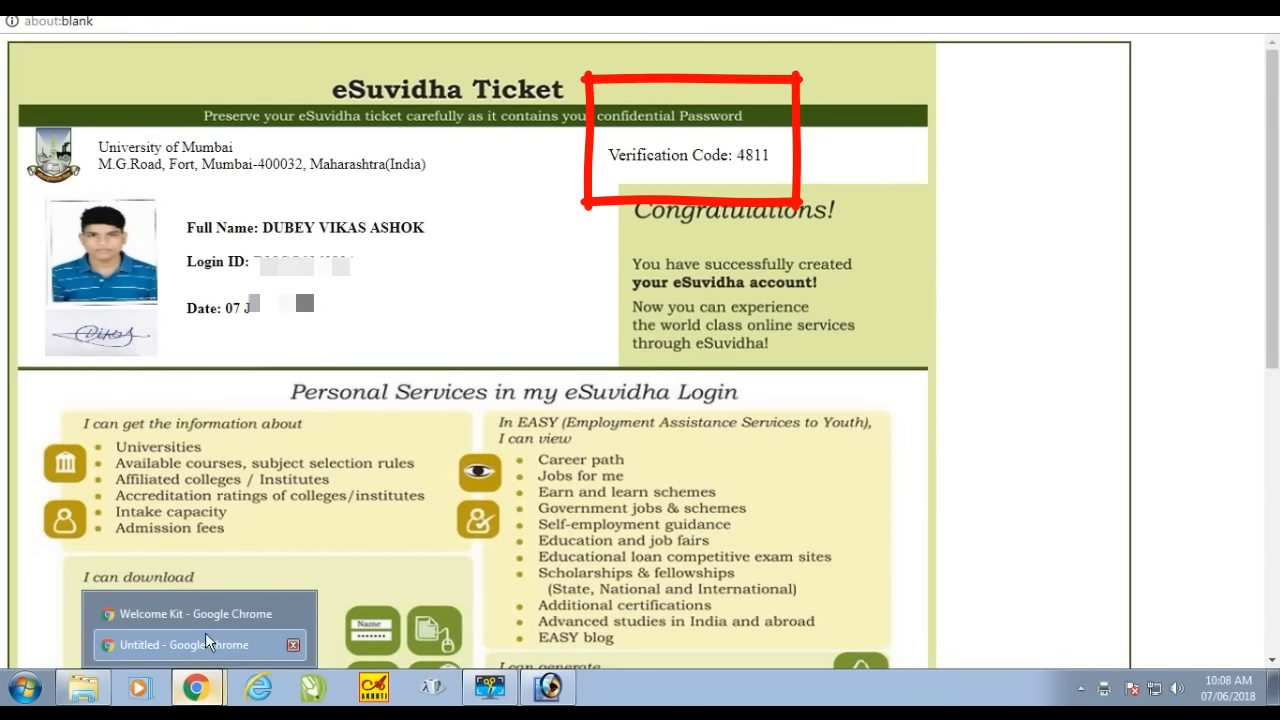
{"action": "left_click", "coordinate": [207, 638]}
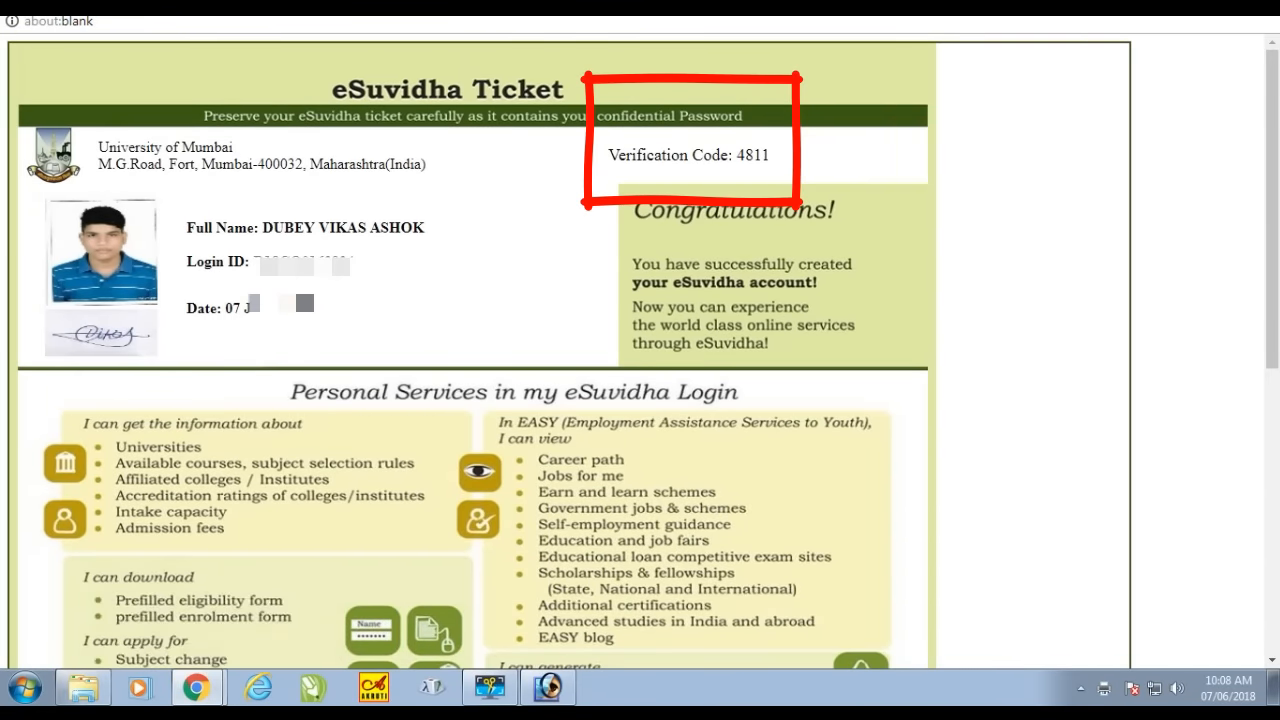
{"action": "left_click_drag", "start_coordinate": [588, 148], "coordinate": [953, 168]}
{"action": "left_click", "coordinate": [710, 163]}
{"action": "left_click_drag", "start_coordinate": [611, 150], "coordinate": [803, 159]}
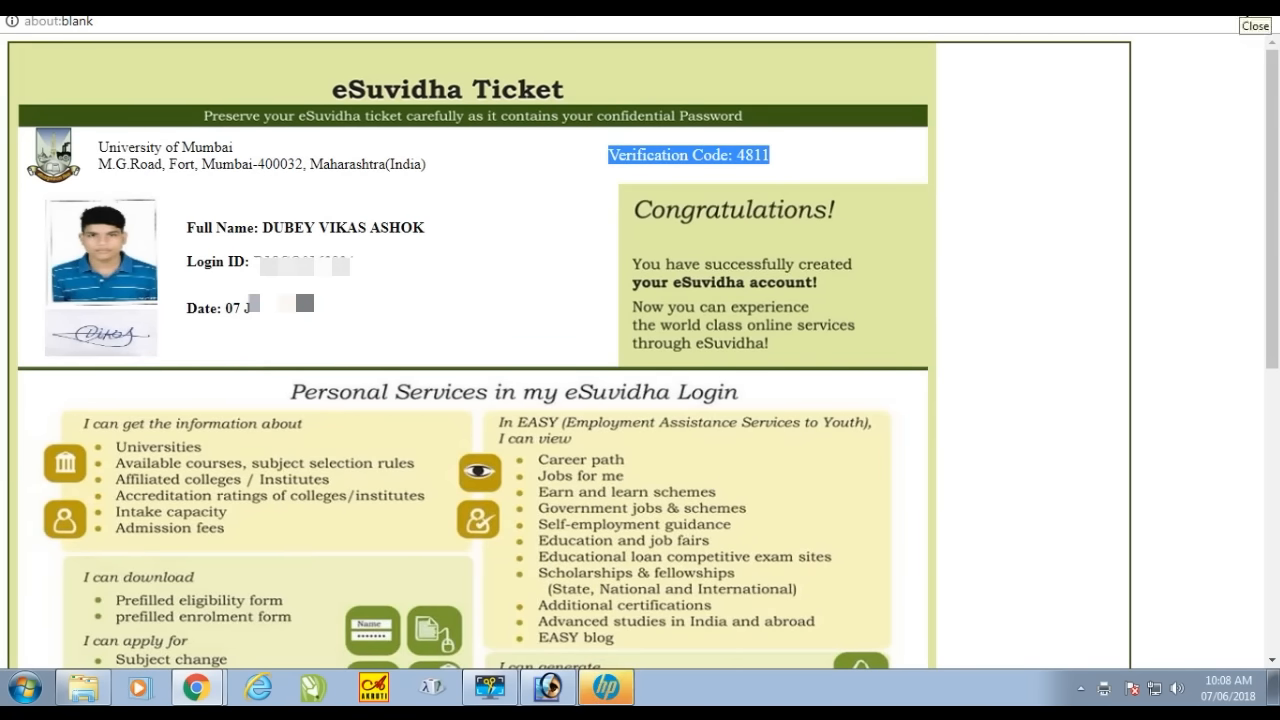
{"action": "left_click", "coordinate": [1262, 6]}
Enter the ticket's verification code and reprint the e-Suvidha ticket on the L805 Series printer
{"action": "left_click", "coordinate": [867, 591]}
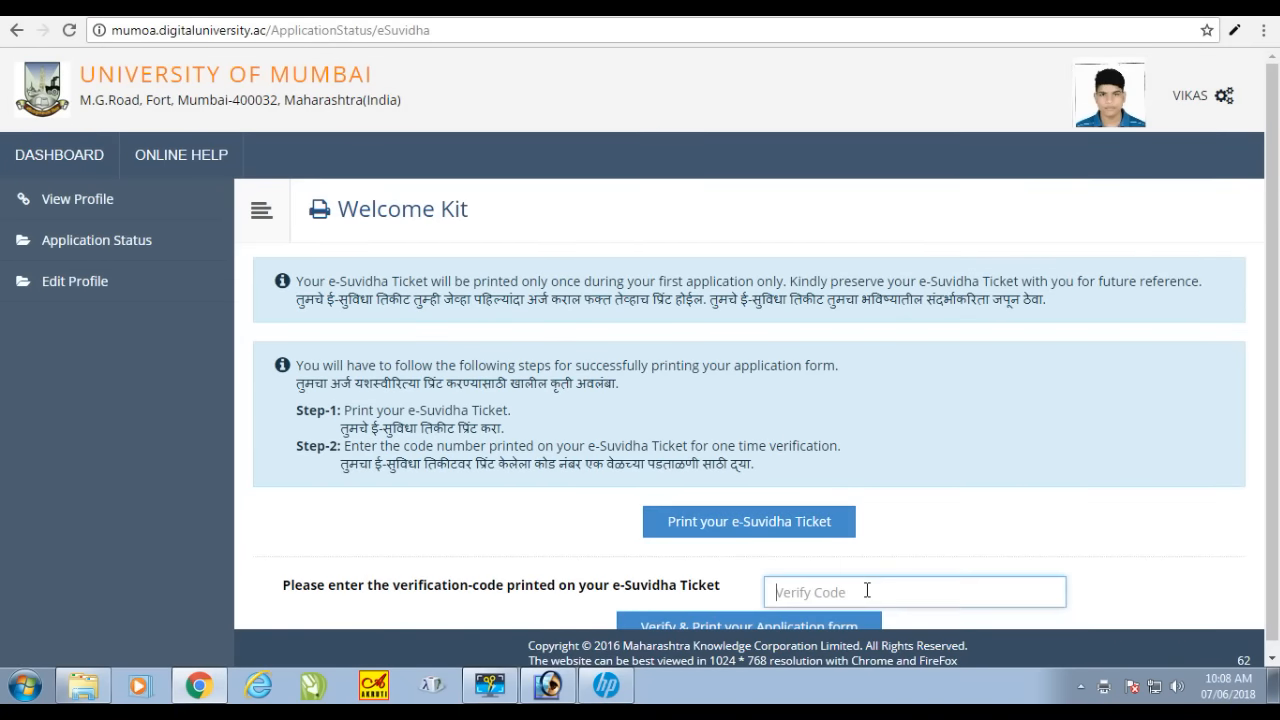
{"action": "type", "text": "48"}
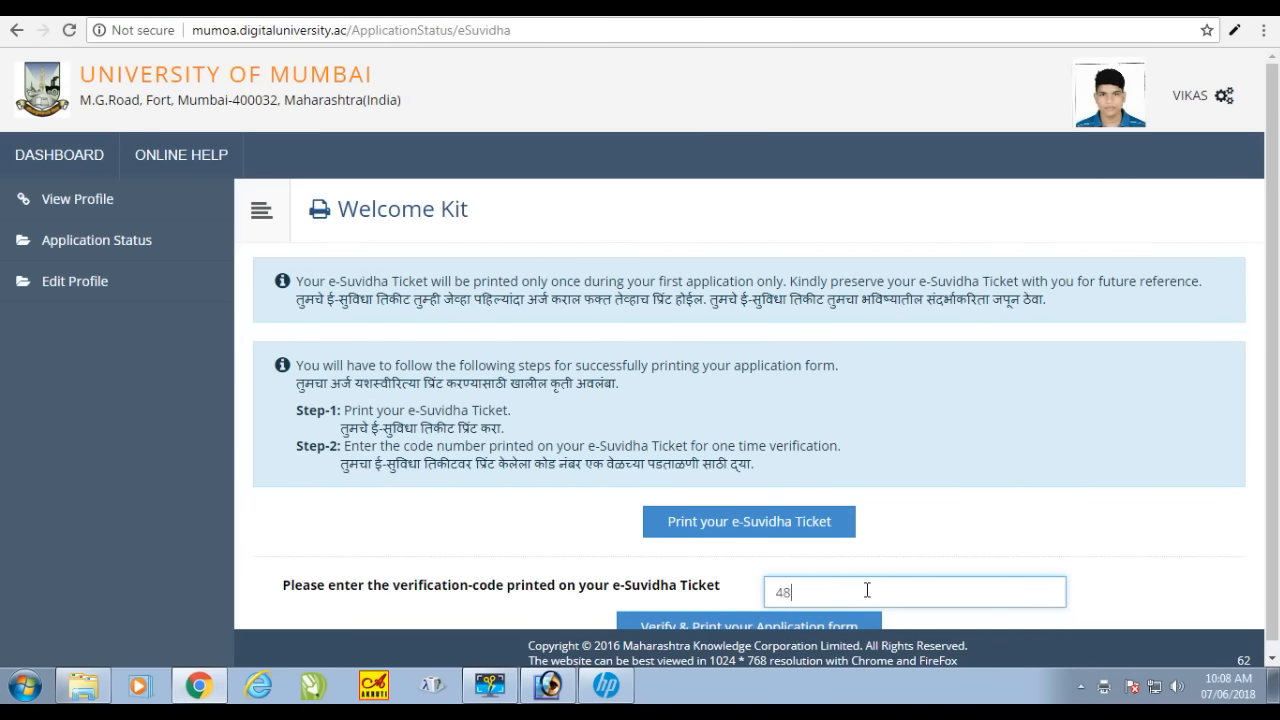
{"action": "type", "text": "11"}
{"action": "left_click", "coordinate": [771, 529]}
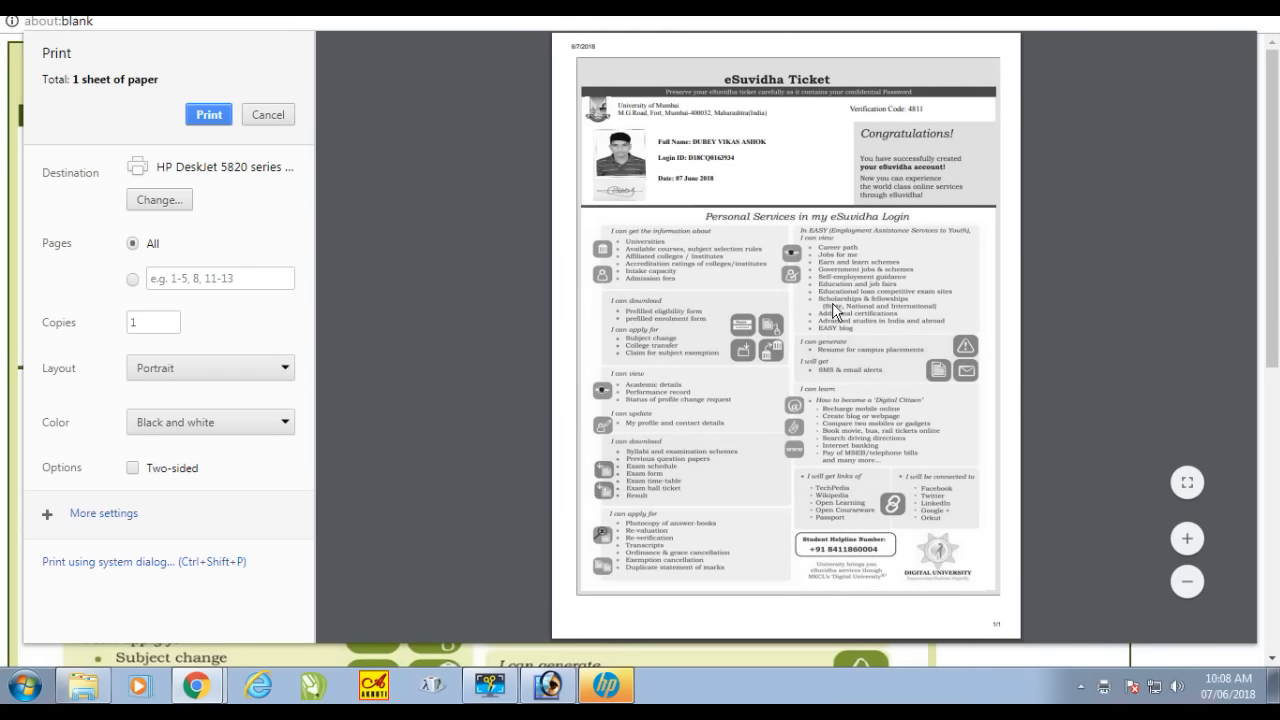
{"action": "left_click", "coordinate": [183, 200]}
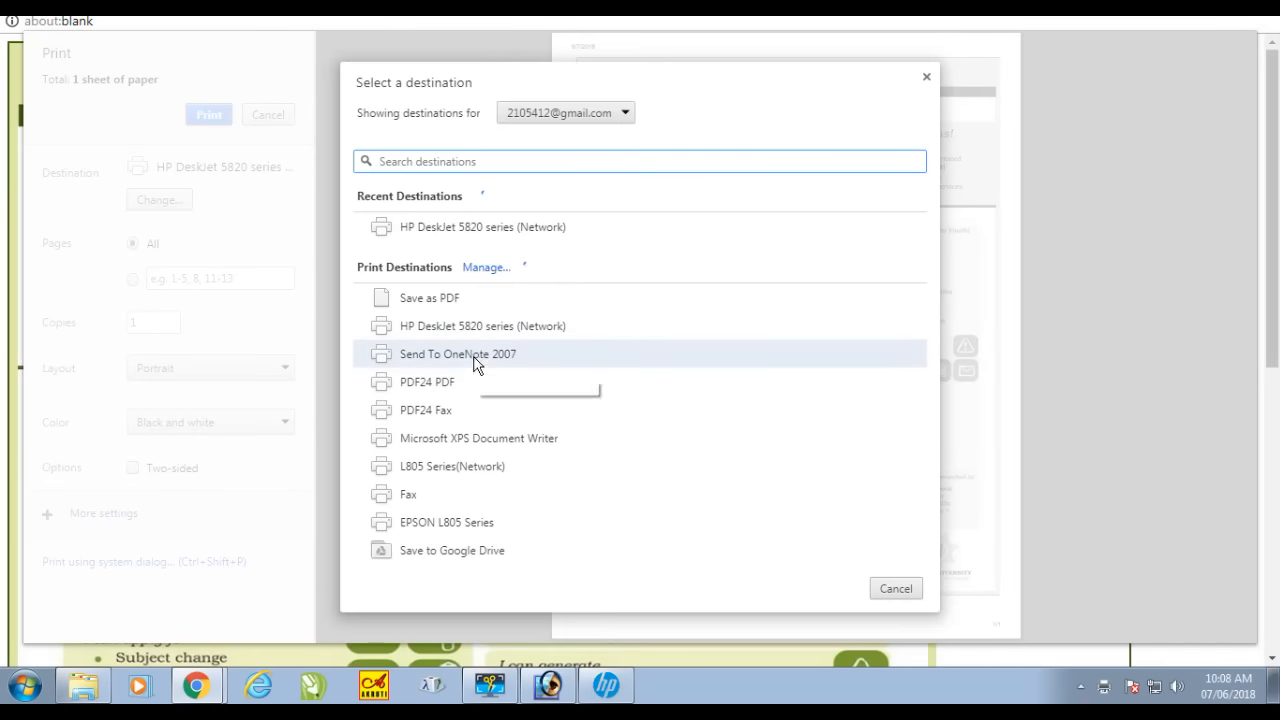
{"action": "left_click", "coordinate": [478, 466]}
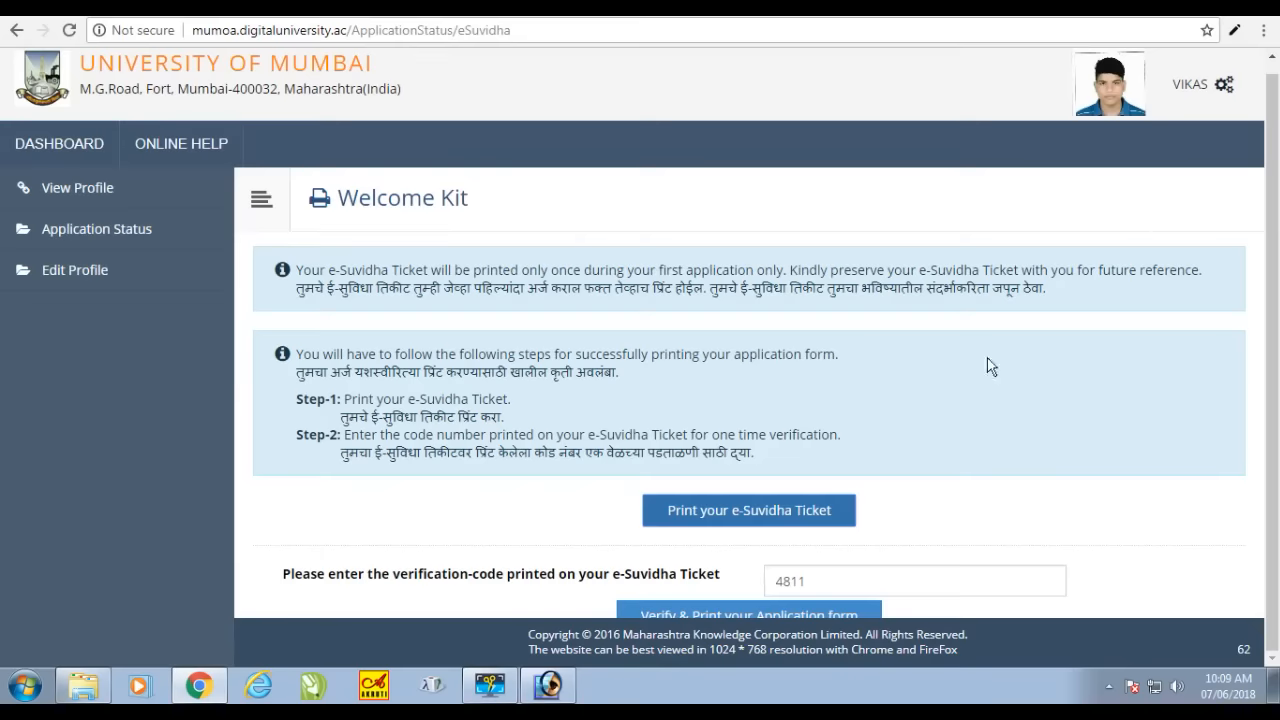
Verify the code and save the Saket College application form as a PDF on the Desktop
{"action": "left_click", "coordinate": [813, 610]}
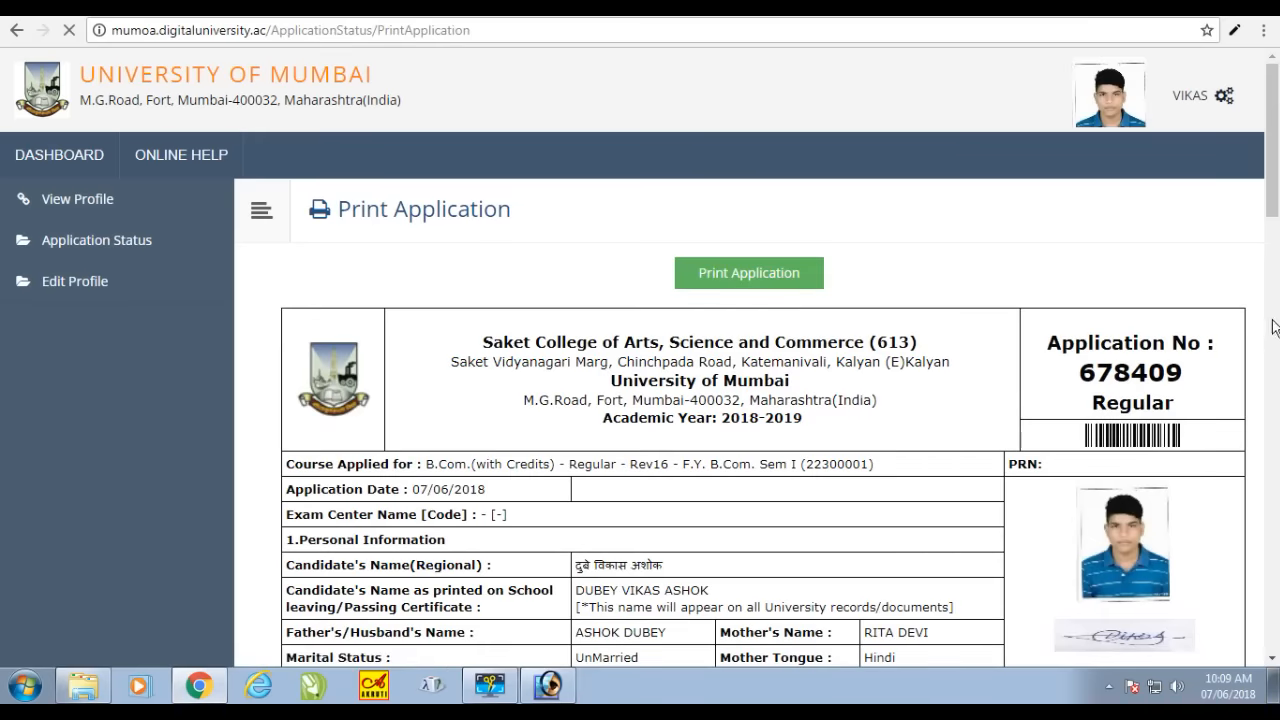
{"action": "left_click_drag", "start_coordinate": [1275, 203], "coordinate": [1272, 642]}
{"action": "left_click", "coordinate": [765, 597]}
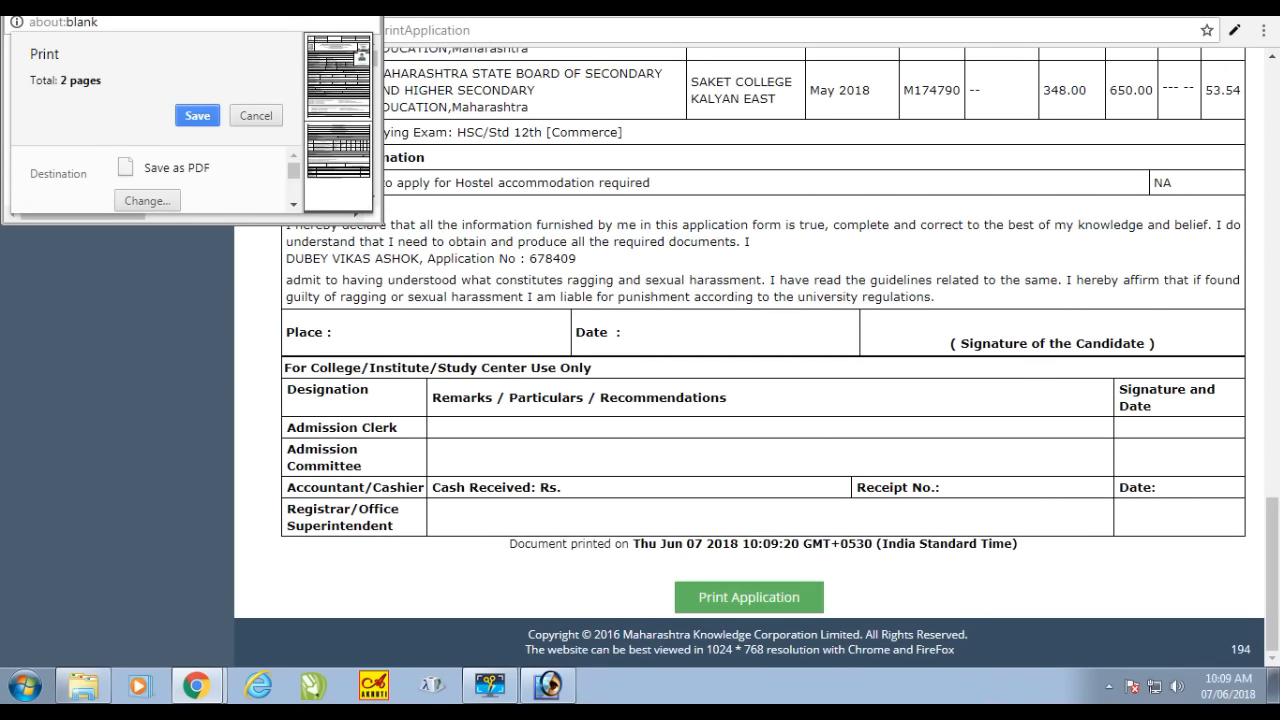
{"action": "left_click", "coordinate": [332, 10]}
{"action": "left_click", "coordinate": [168, 204]}
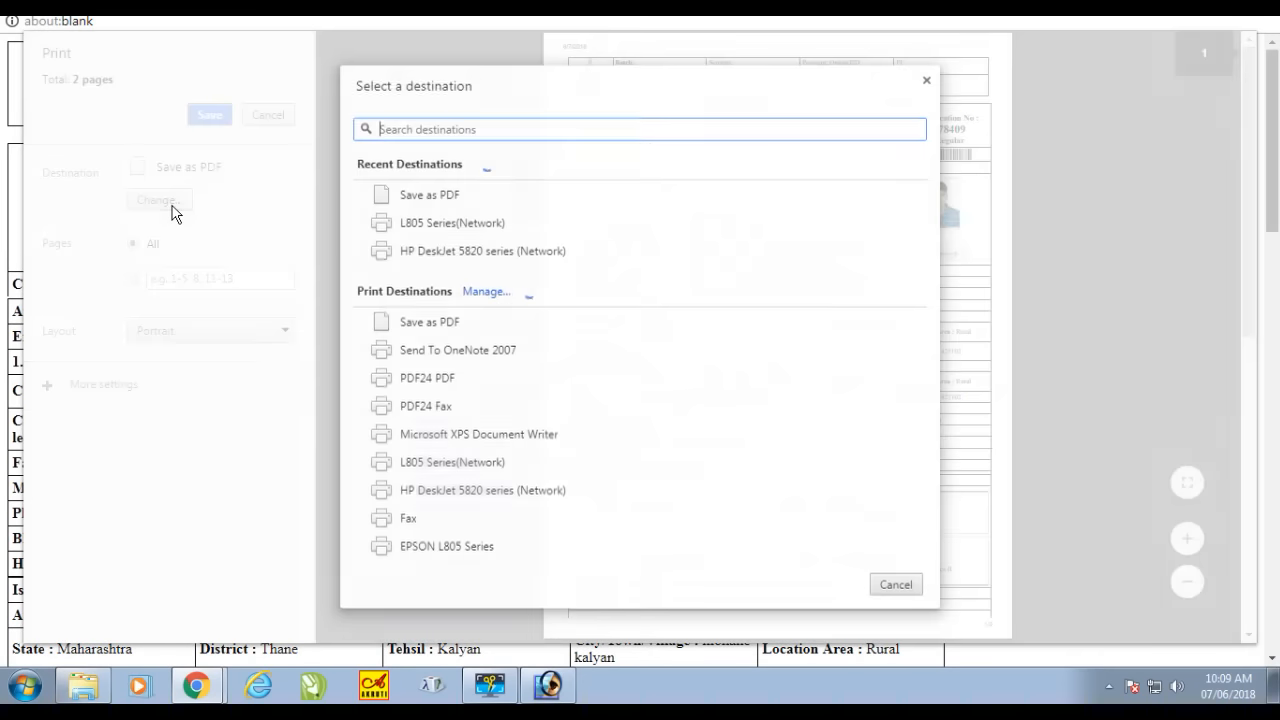
{"action": "left_click", "coordinate": [926, 80]}
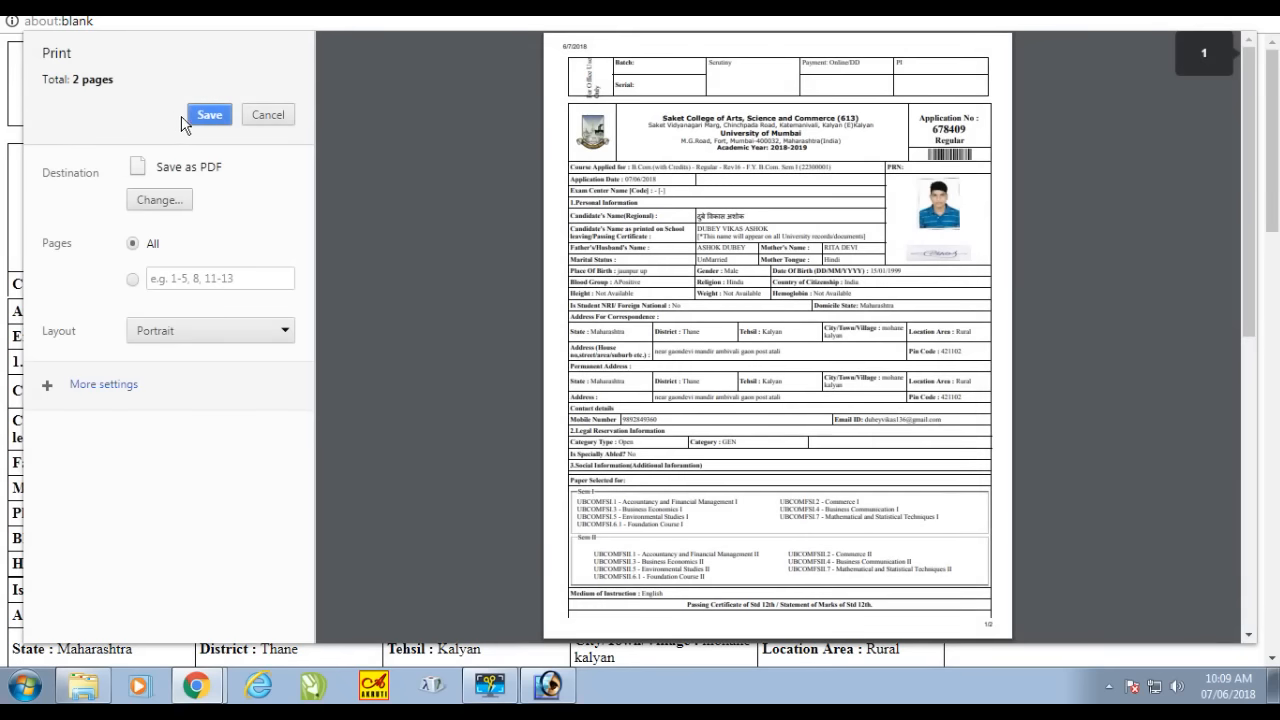
{"action": "left_click", "coordinate": [209, 115]}
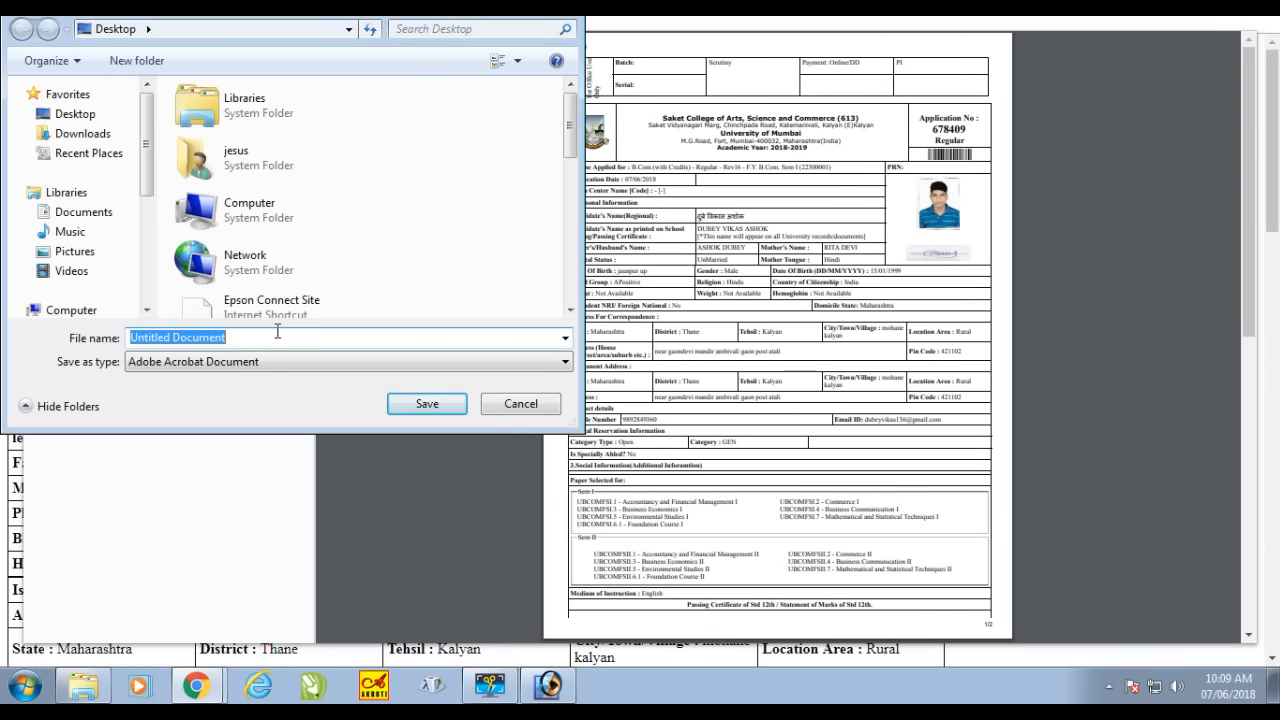
{"action": "type", "text": "vikas "}
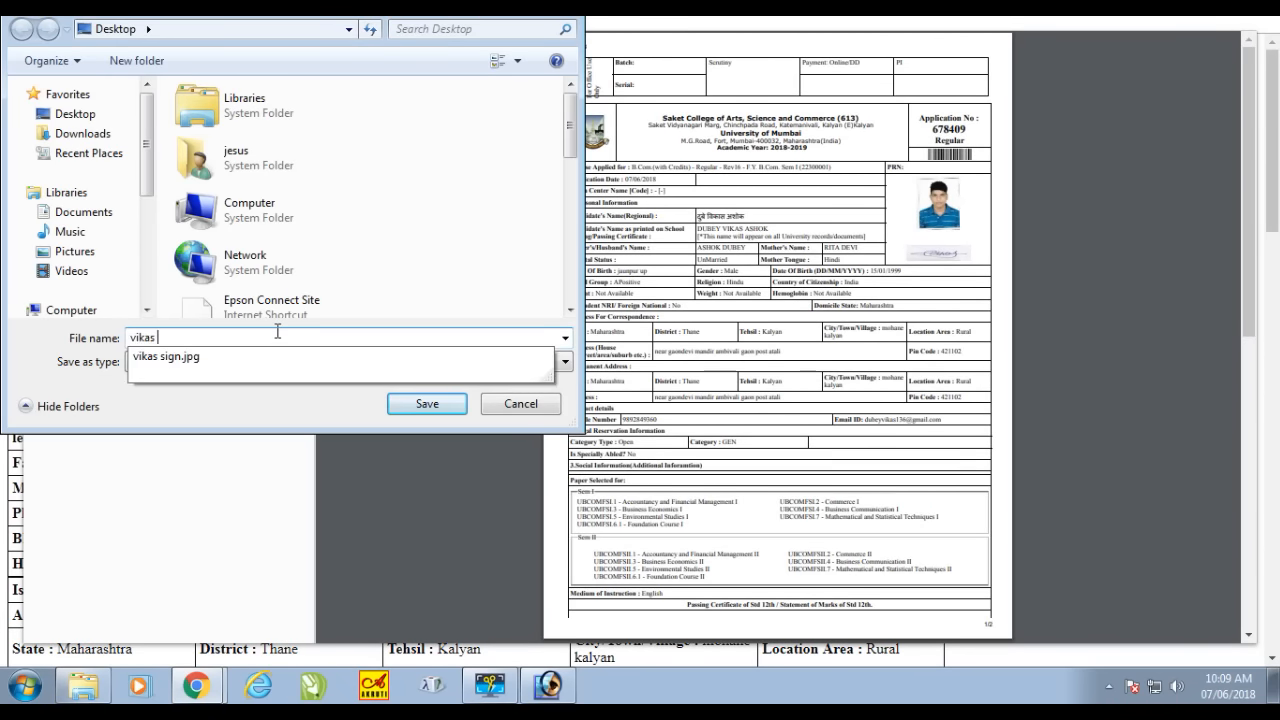
{"action": "type", "text": "un"}
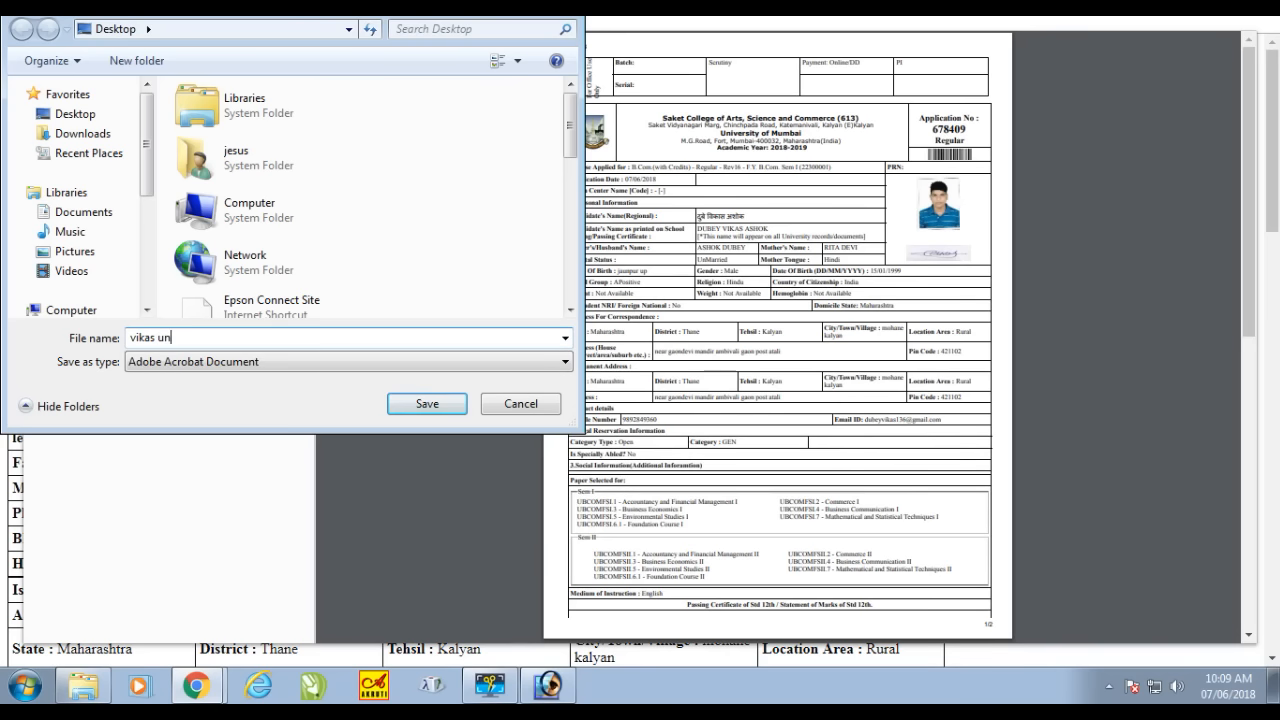
{"action": "type", "text": "iversity"}
{"action": "left_click", "coordinate": [391, 410]}
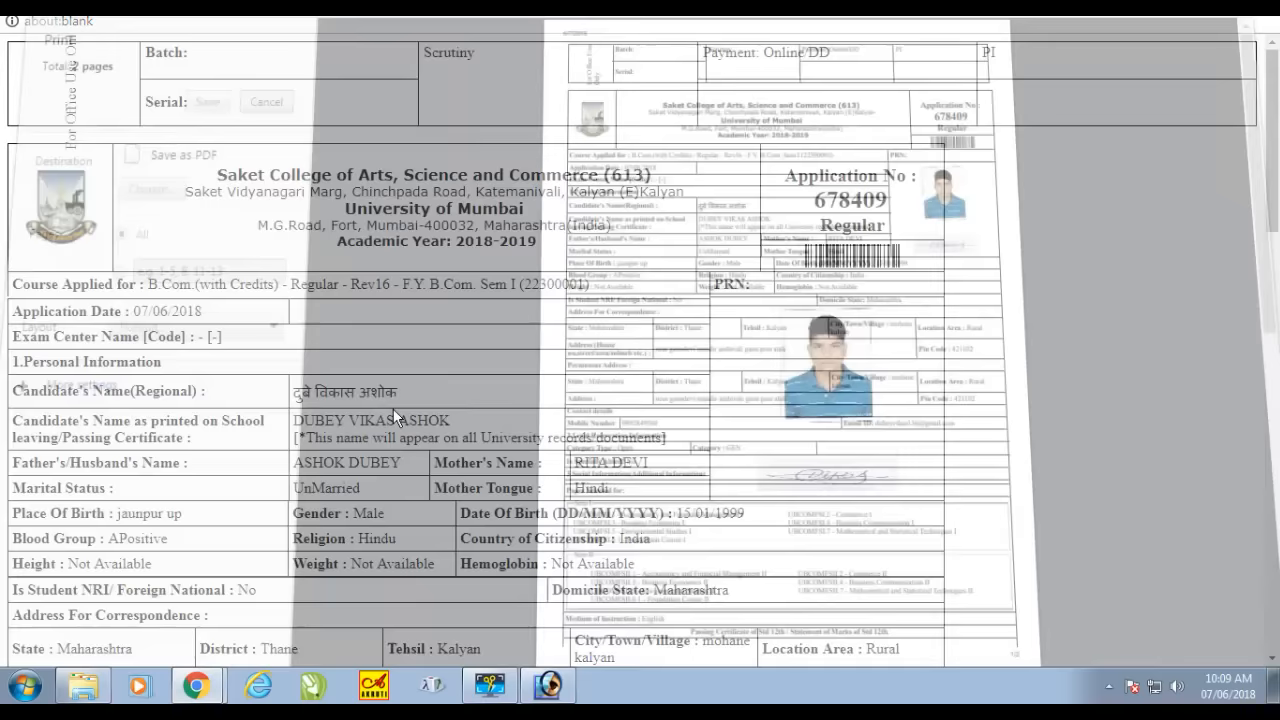
Print the application form on the L805 Series printer
{"action": "key", "text": "ctrl+p"}
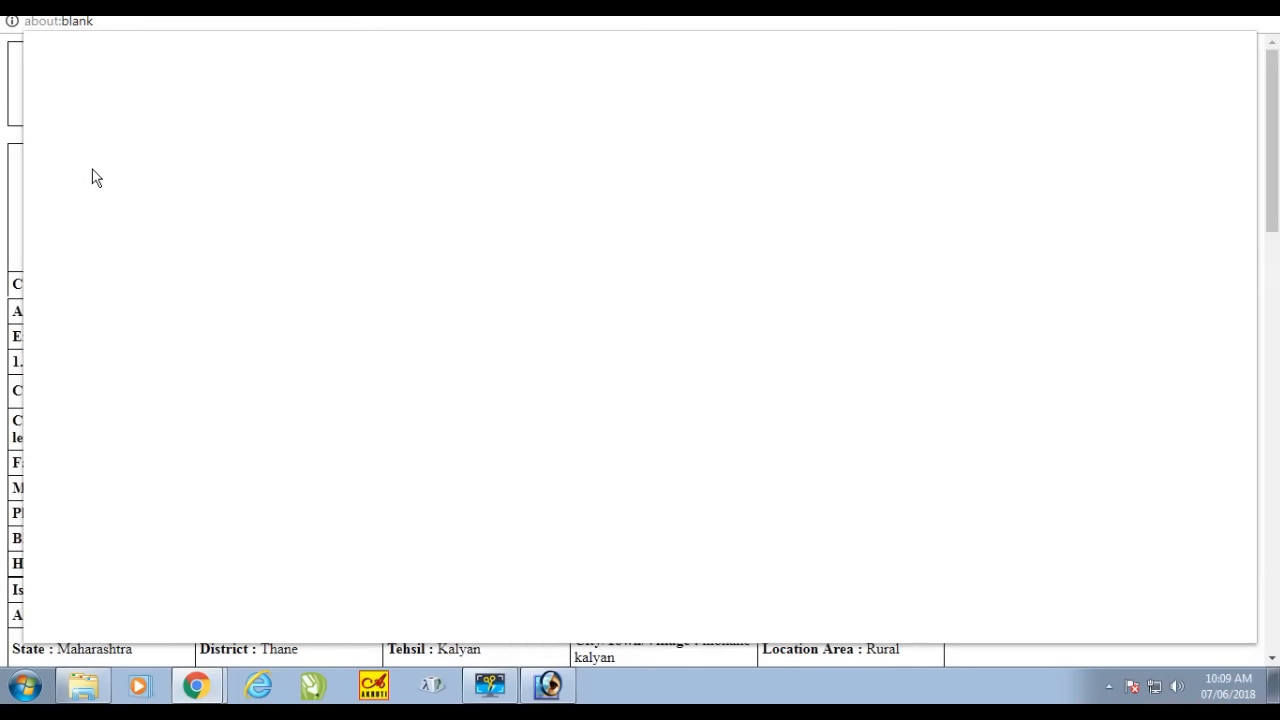
{"action": "left_click", "coordinate": [159, 200]}
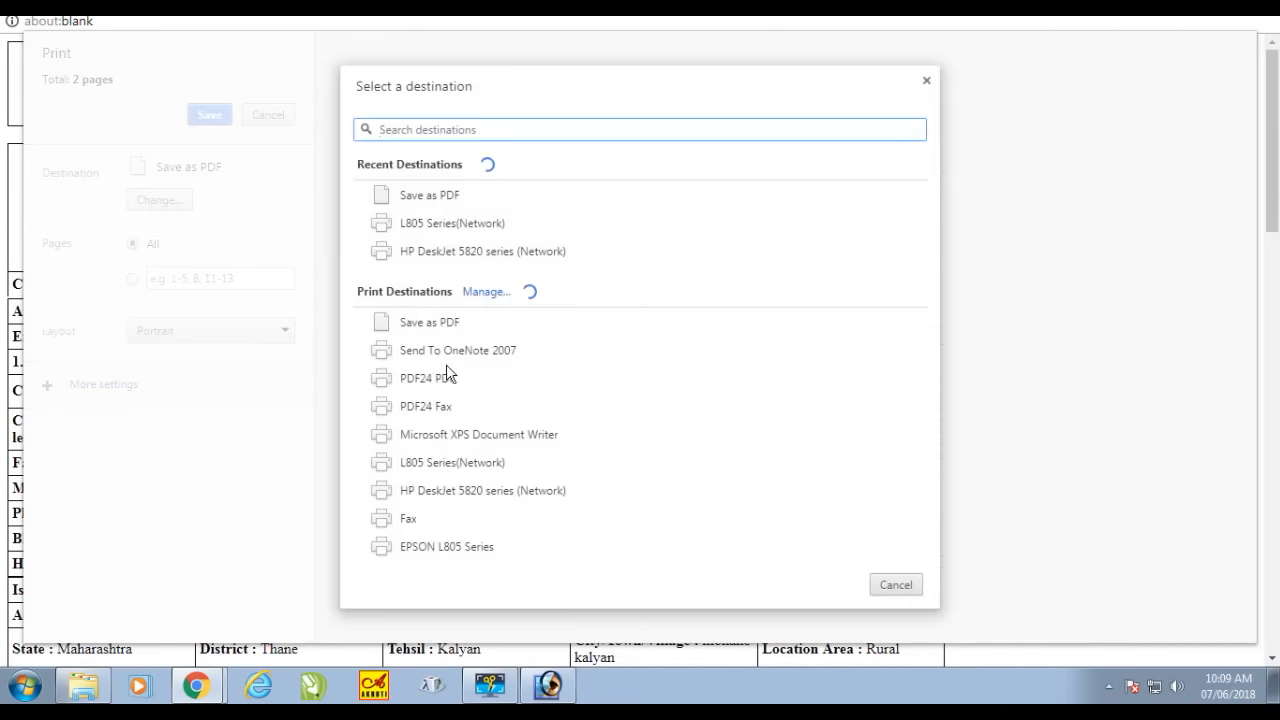
{"action": "left_click", "coordinate": [500, 494]}
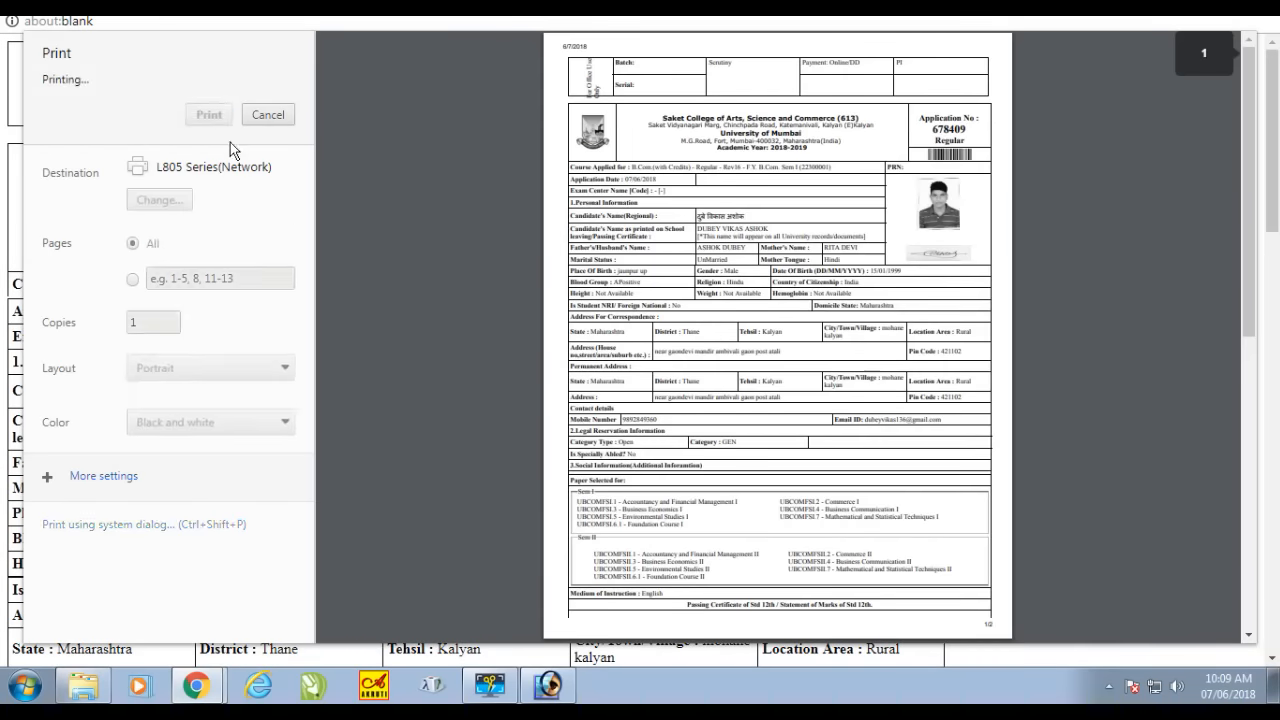
{"action": "left_click", "coordinate": [211, 120]}
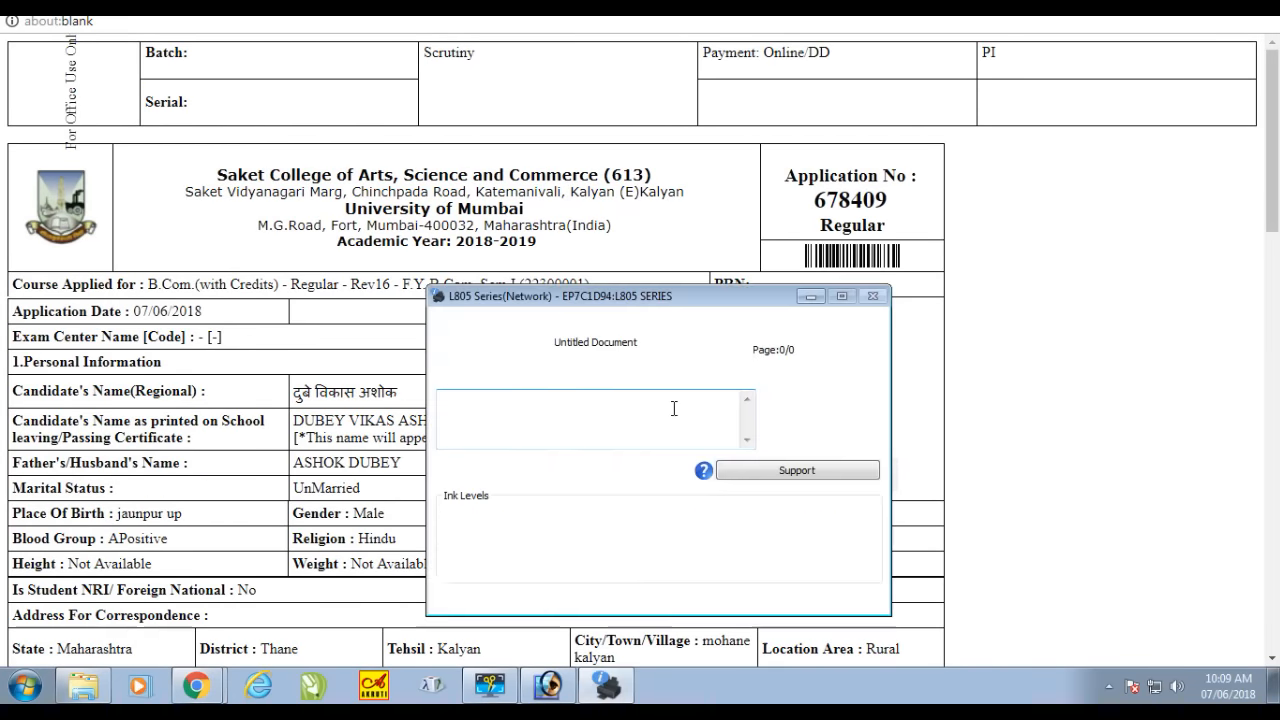